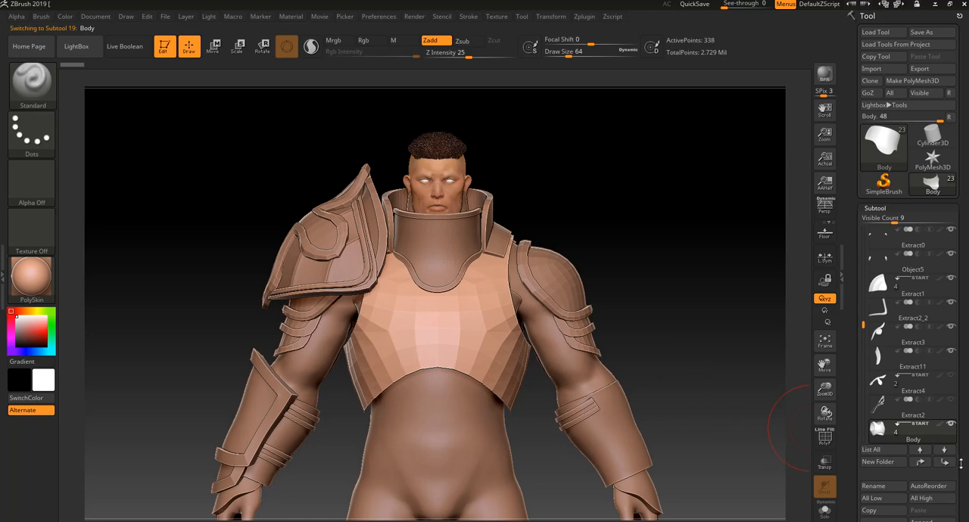
# Subdivide the chest armor mesh to subdivision level 3
pyautogui.scroll(-3, 954, 439)
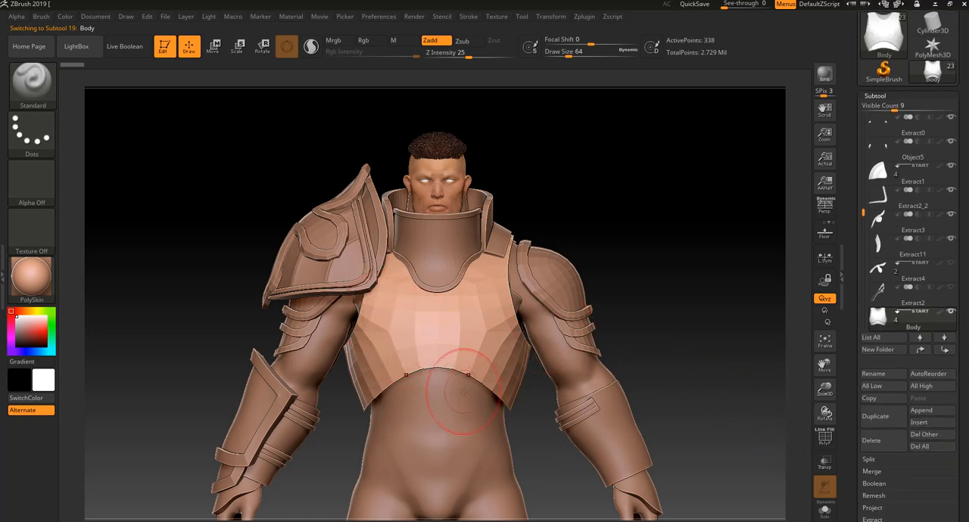
pyautogui.keyDown('alt'); pyautogui.moveTo(646, 319); pyautogui.dragTo(630, 289); pyautogui.keyUp('alt')
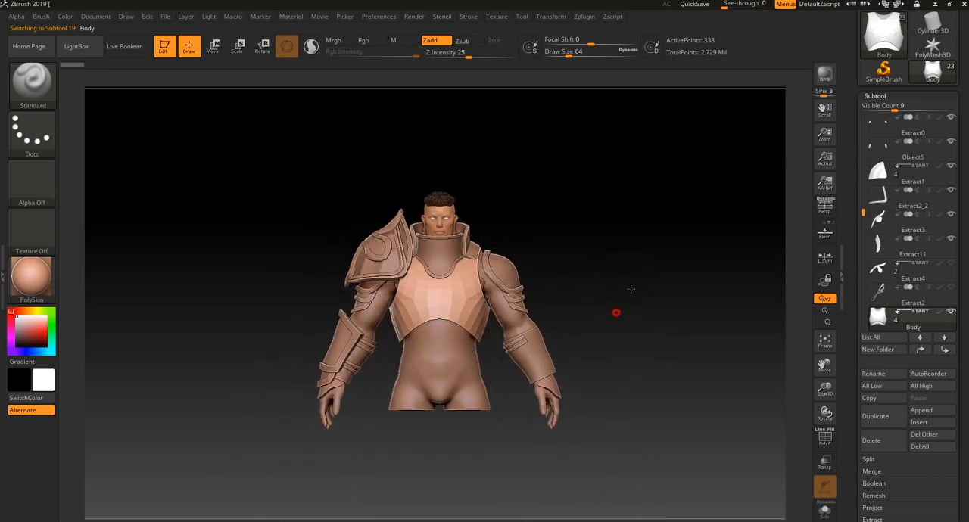
pyautogui.moveTo(386, 454)
pyautogui.mouseDown()
pyautogui.moveTo(426, 458)
pyautogui.moveTo(404, 456)
pyautogui.moveTo(428, 484)
pyautogui.mouseUp()
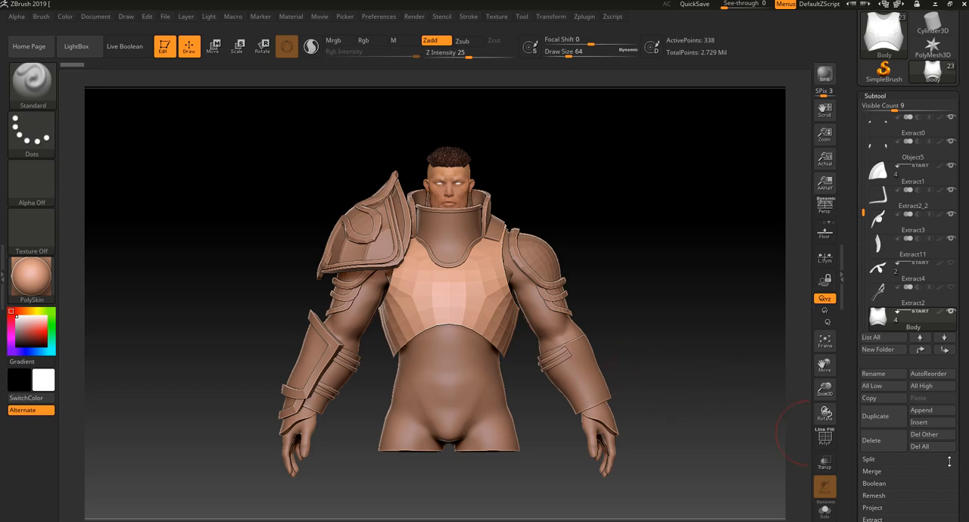
pyautogui.moveTo(959, 461); pyautogui.dragTo(939, 411)
pyautogui.click(896, 405)
pyautogui.moveTo(919, 370); pyautogui.dragTo(910, 443)
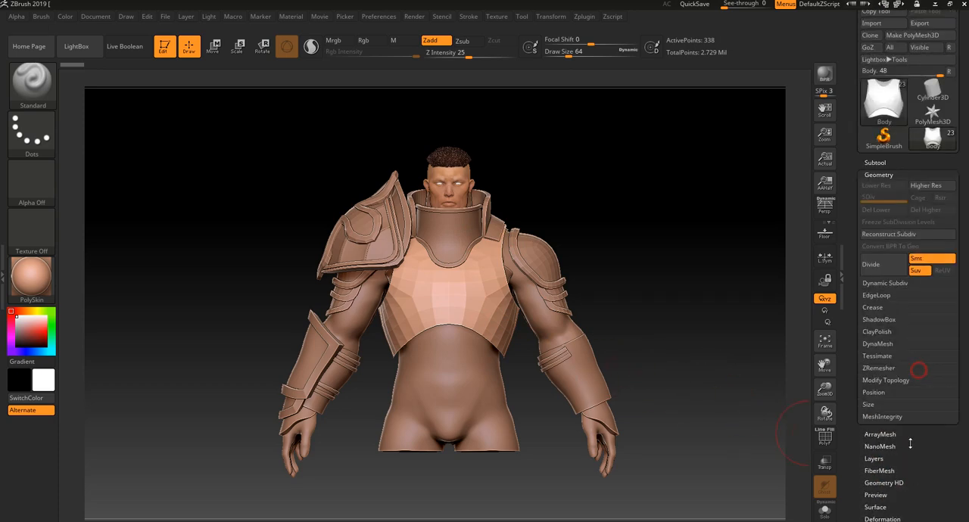
pyautogui.click(882, 264)
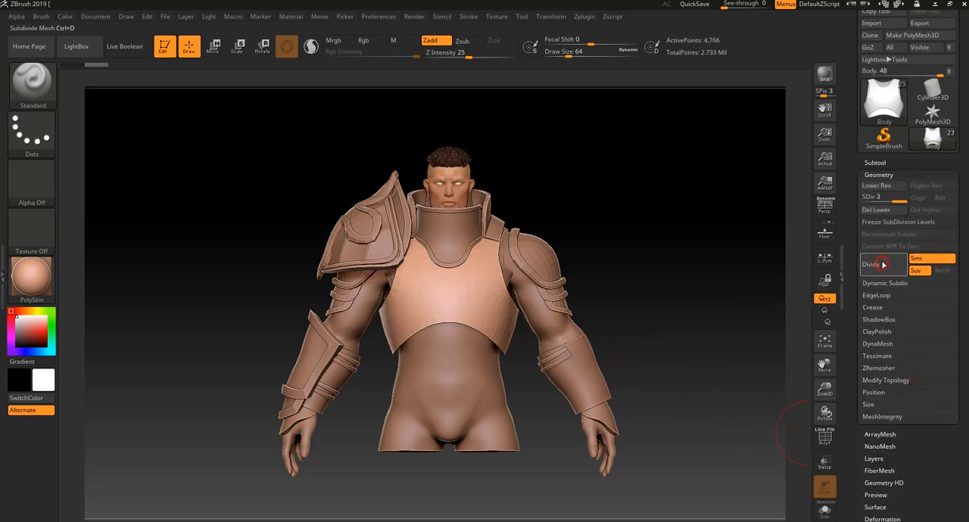
pyautogui.click(882, 262)
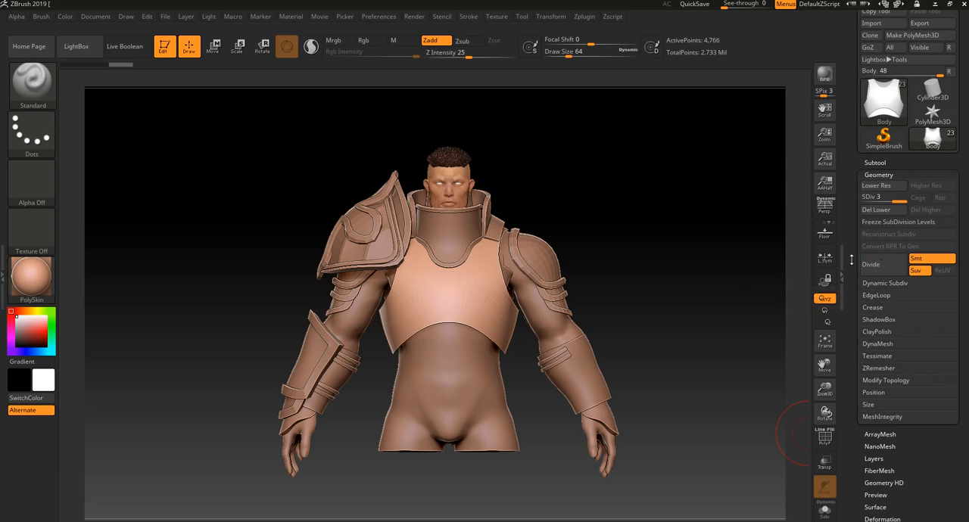
# Check the chest armor's polygon wireframe and divide the mesh once more to subdivision level 4
pyautogui.hotkey('shift', 'f')
pyautogui.hotkey('shift', 'f')
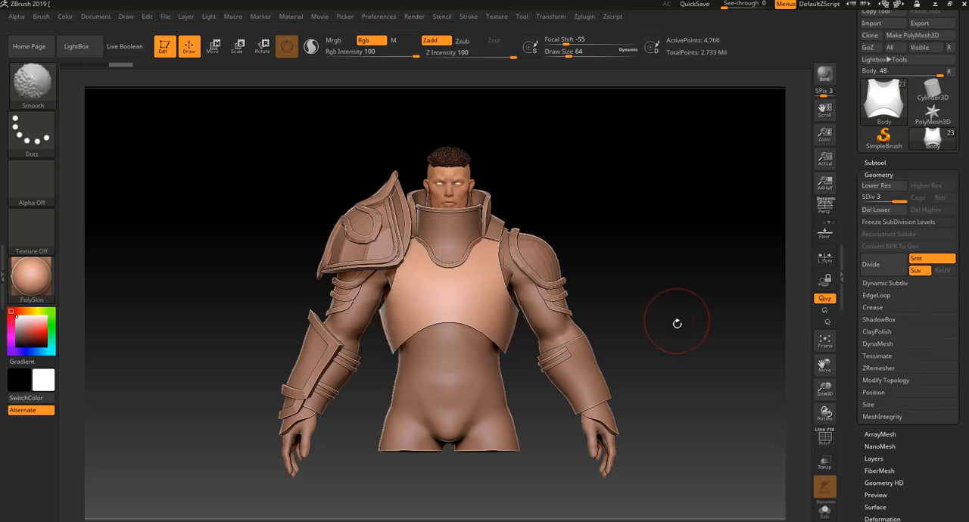
pyautogui.keyDown('alt'); pyautogui.moveTo(682, 288); pyautogui.dragTo(710, 295); pyautogui.keyUp('alt')
pyautogui.click(878, 264)
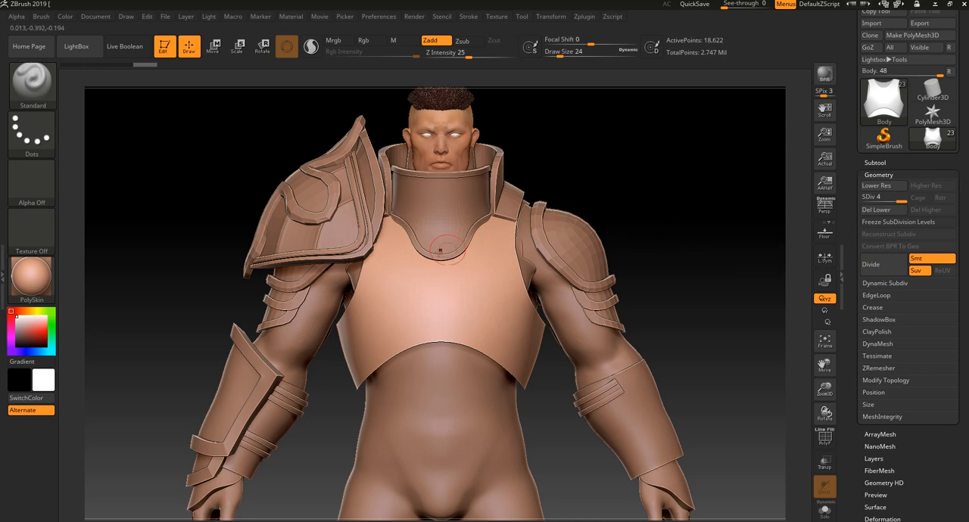
# Mask the upper front of the chest armor symmetrically, with its lower edge dipping to a point at the centre
pyautogui.press('ctrl')
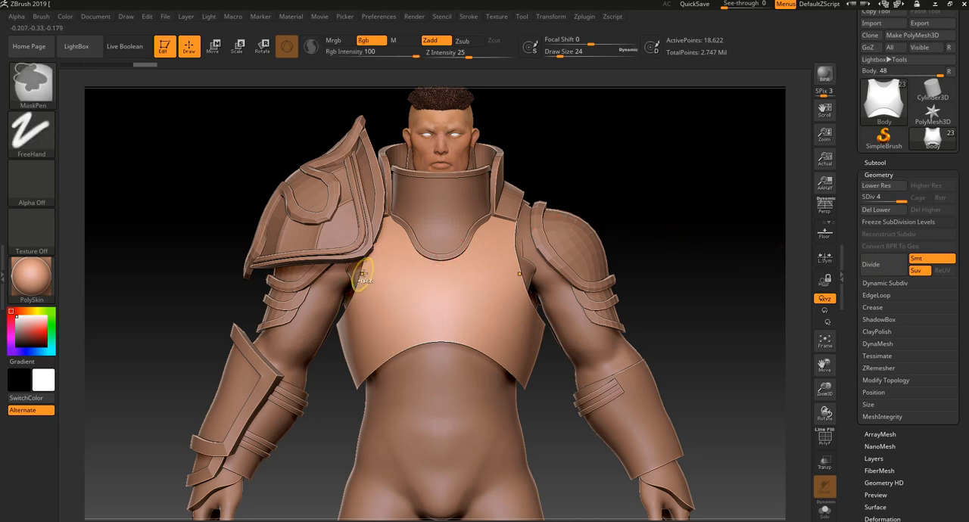
pyautogui.moveTo(368, 269)
pyautogui.keyDown('ctrl'); pyautogui.mouseDown()
pyautogui.moveTo(437, 317)
pyautogui.moveTo(405, 283)
pyautogui.moveTo(368, 271)
pyautogui.moveTo(393, 227)
pyautogui.moveTo(425, 257)
pyautogui.mouseUp(); pyautogui.keyUp('ctrl')
pyautogui.hotkey('ctrl', 'z')
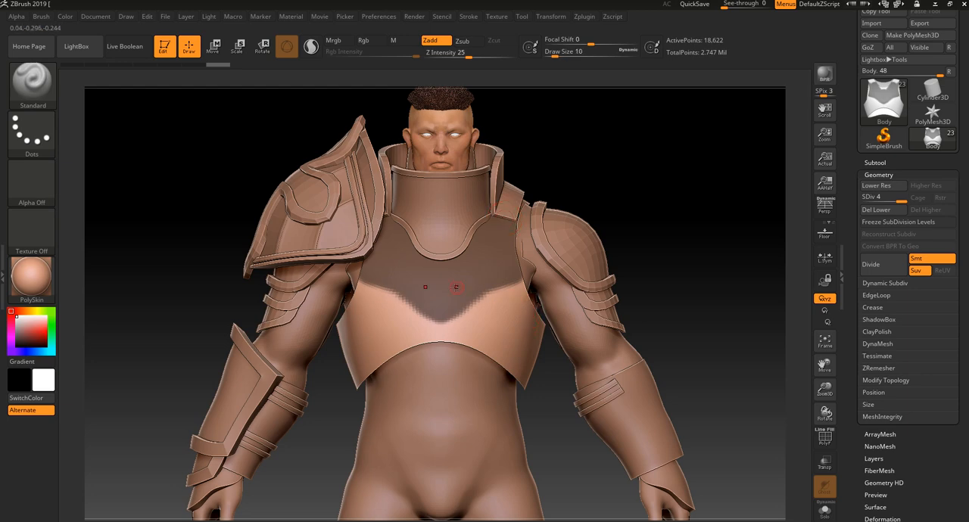
pyautogui.press('ctrl')
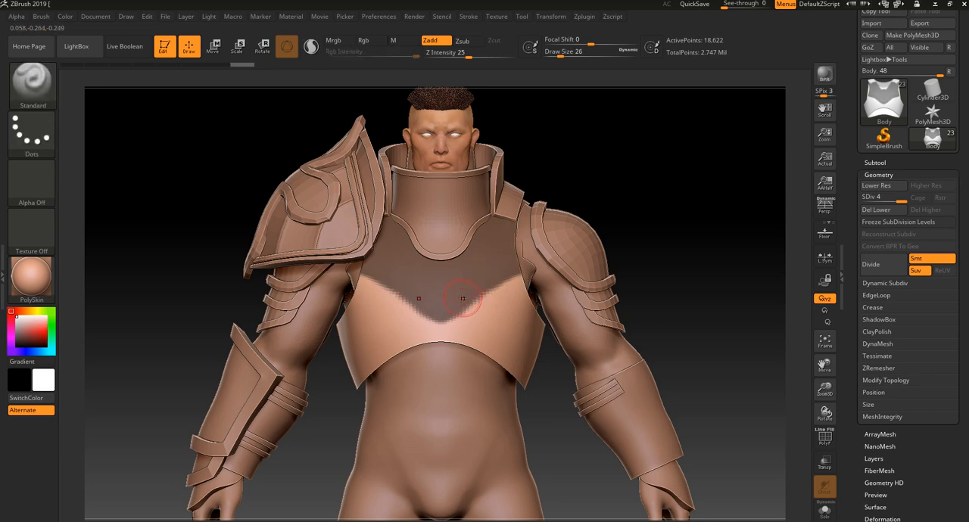
pyautogui.moveTo(462, 298)
pyautogui.keyDown('ctrl'); pyautogui.mouseDown()
pyautogui.moveTo(475, 304)
pyautogui.moveTo(521, 278)
pyautogui.mouseUp(); pyautogui.keyUp('ctrl')
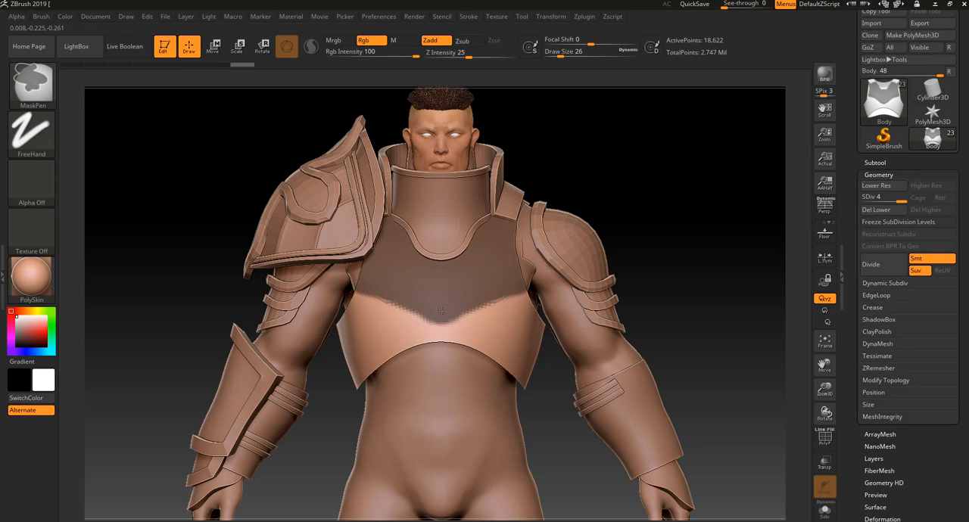
pyautogui.moveTo(442, 311)
pyautogui.keyDown('ctrl'); pyautogui.mouseDown()
pyautogui.moveTo(444, 335)
pyautogui.moveTo(495, 314)
pyautogui.mouseUp(); pyautogui.keyUp('ctrl')
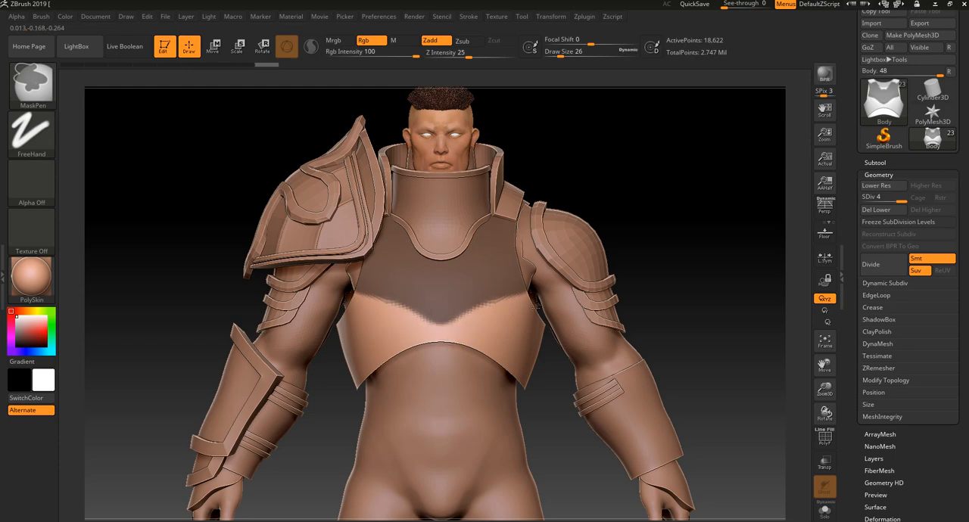
# Mask a horizontal band across the upper back of the chest armor
pyautogui.moveTo(748, 398)
pyautogui.mouseDown()
pyautogui.moveTo(748, 411)
pyautogui.moveTo(712, 420)
pyautogui.moveTo(748, 409)
pyautogui.moveTo(719, 401)
pyautogui.moveTo(679, 349)
pyautogui.moveTo(686, 400)
pyautogui.mouseUp()
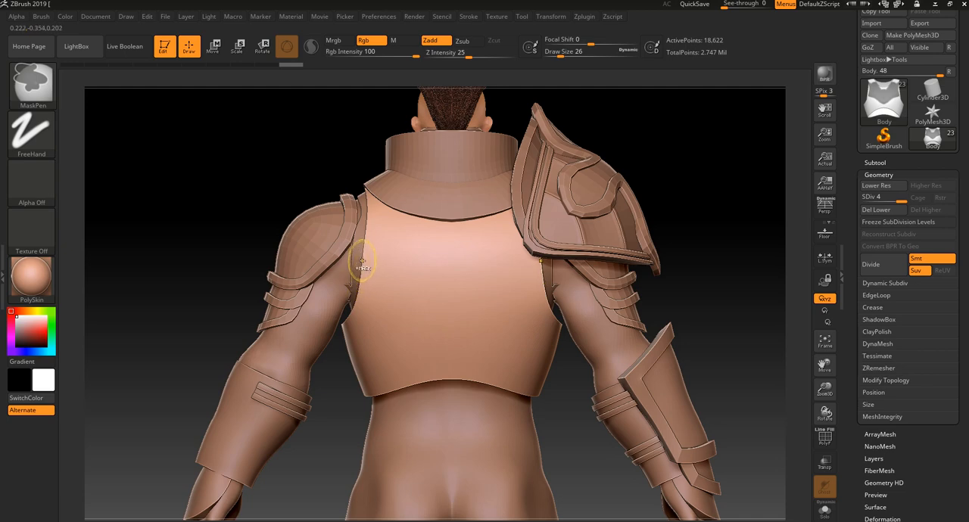
pyautogui.keyDown('ctrl'); pyautogui.moveTo(371, 266); pyautogui.dragTo(463, 265); pyautogui.keyUp('ctrl')
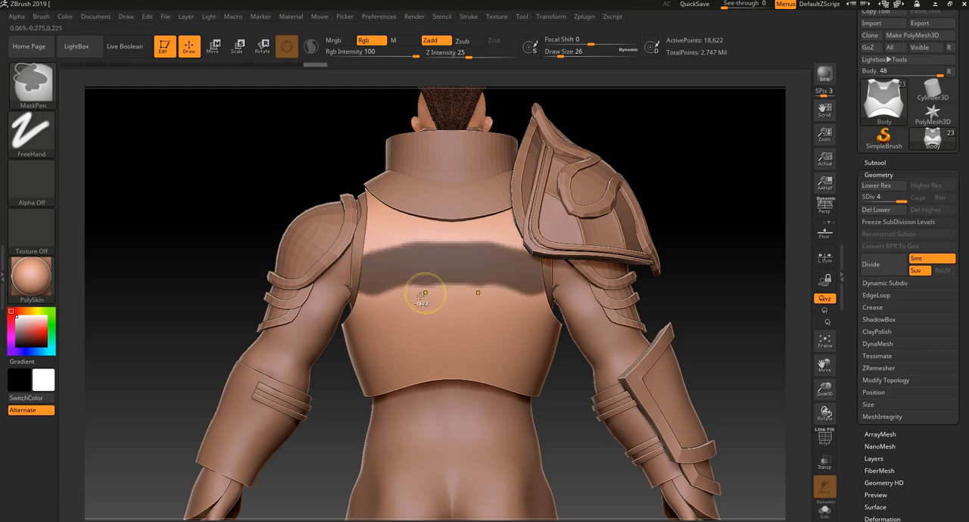
pyautogui.keyDown('ctrl'); pyautogui.moveTo(365, 285); pyautogui.dragTo(431, 293); pyautogui.keyUp('ctrl')
pyautogui.hotkey('ctrl', 'z')
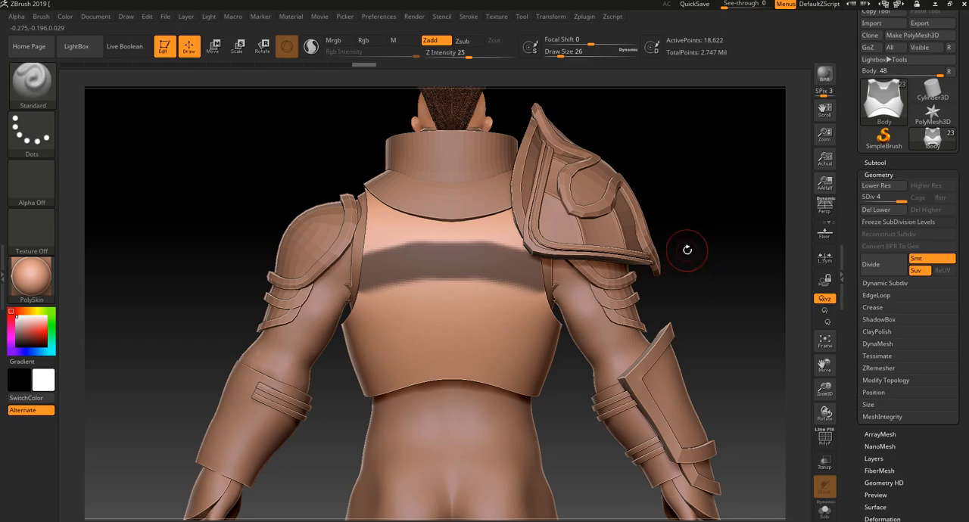
# Examine the chest armor's mask from the front, both isolated and together with the other armor parts
pyautogui.keyDown('alt'); pyautogui.moveTo(695, 271); pyautogui.dragTo(660, 206); pyautogui.keyUp('alt')
pyautogui.moveTo(633, 259); pyautogui.dragTo(684, 301)
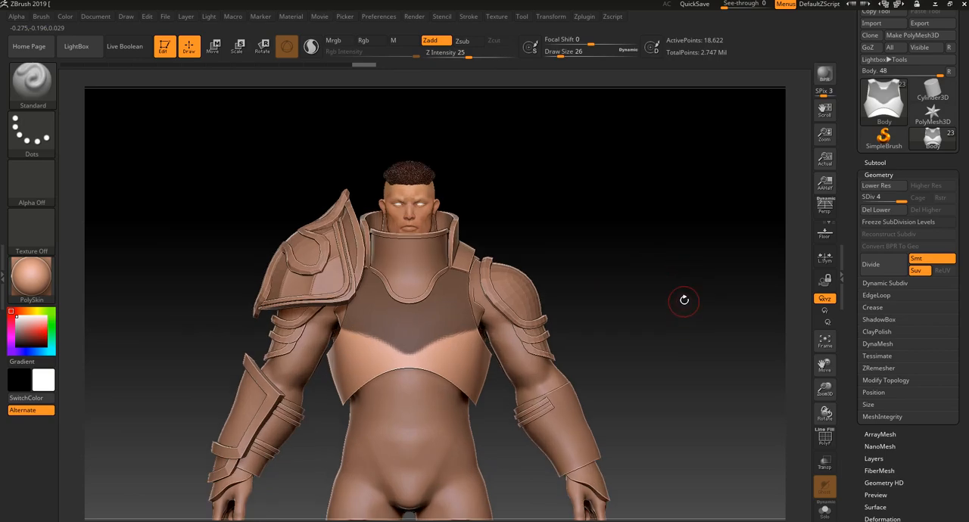
pyautogui.keyDown('alt'); pyautogui.moveTo(635, 261); pyautogui.dragTo(613, 289); pyautogui.keyUp('alt')
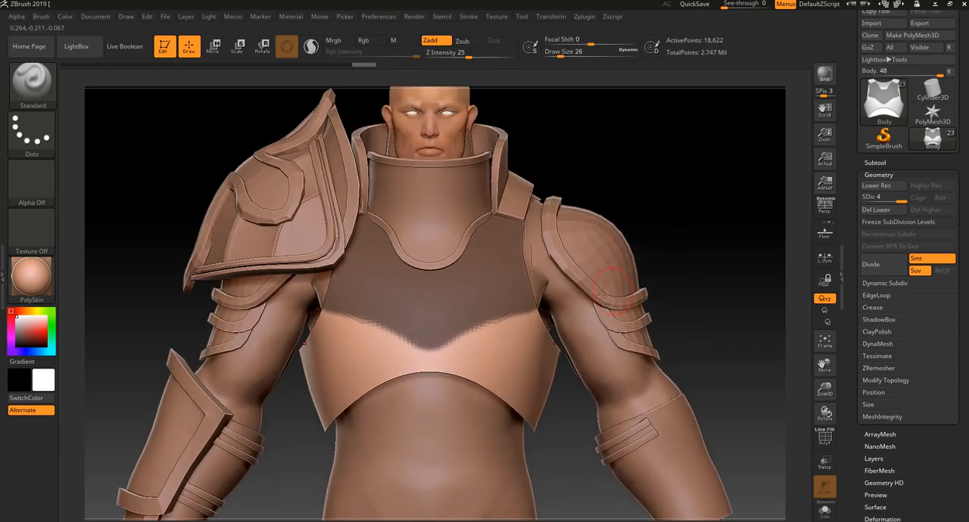
pyautogui.click(824, 511)
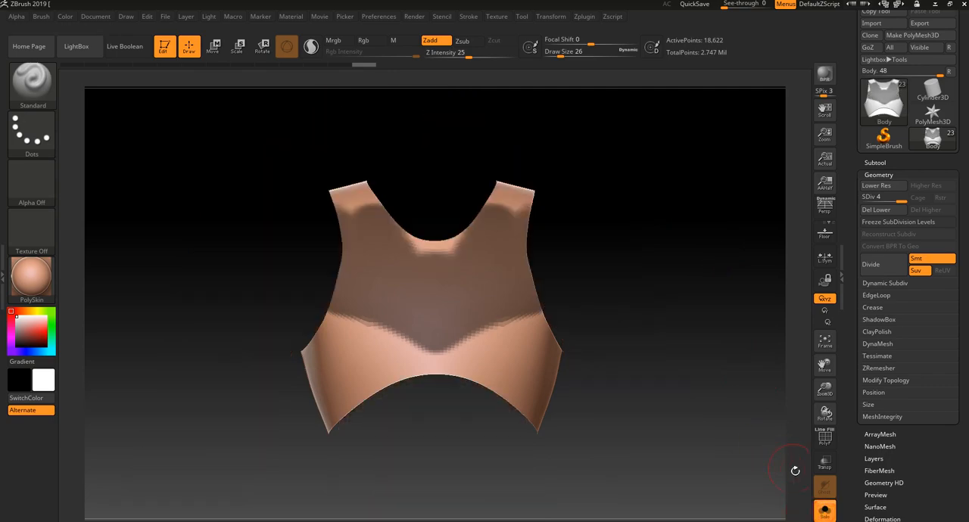
pyautogui.click(825, 510)
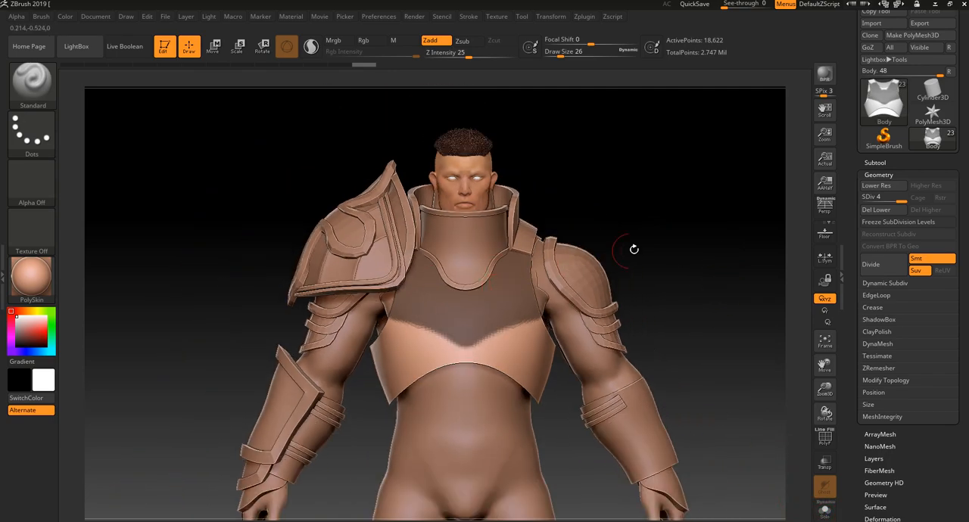
pyautogui.moveTo(634, 249)
pyautogui.mouseDown()
pyautogui.moveTo(553, 265)
pyautogui.moveTo(644, 262)
pyautogui.moveTo(560, 256)
pyautogui.mouseUp()
pyautogui.press('ctrl')
pyautogui.moveTo(306, 325); pyautogui.dragTo(451, 339)
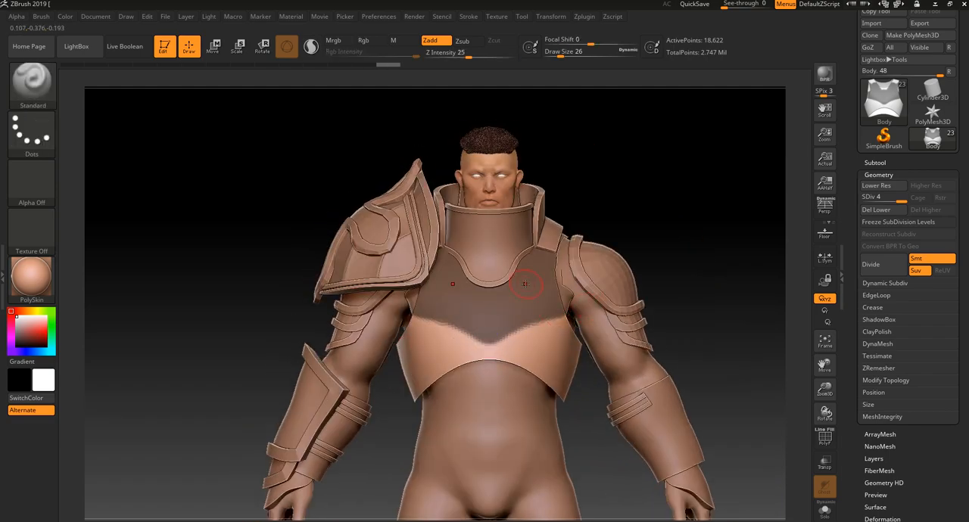
pyautogui.moveTo(697, 229); pyautogui.dragTo(648, 227)
pyautogui.keyDown('ctrl'); pyautogui.keyDown('alt'); pyautogui.keyDown('shift'); pyautogui.moveTo(666, 173); pyautogui.dragTo(502, 426); pyautogui.keyUp('shift'); pyautogui.keyUp('alt'); pyautogui.keyUp('ctrl')
pyautogui.keyDown('ctrl'); pyautogui.keyDown('shift'); pyautogui.moveTo(642, 177); pyautogui.dragTo(519, 404); pyautogui.keyUp('shift'); pyautogui.keyUp('ctrl')
pyautogui.moveTo(652, 169)
pyautogui.keyDown('ctrl'); pyautogui.mouseDown()
pyautogui.moveTo(574, 339)
pyautogui.moveTo(477, 461)
pyautogui.mouseUp(); pyautogui.keyUp('ctrl')
pyautogui.moveTo(338, 437); pyautogui.dragTo(393, 456)
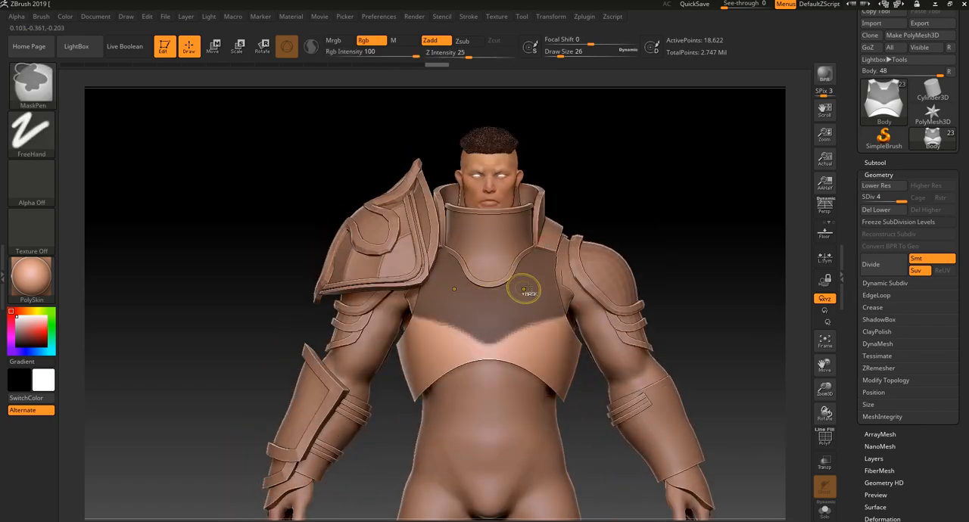
# Touch up the pointed lower edge of the mask at the centre of the chest
pyautogui.keyDown('alt'); pyautogui.moveTo(678, 244); pyautogui.dragTo(669, 294); pyautogui.keyUp('alt')
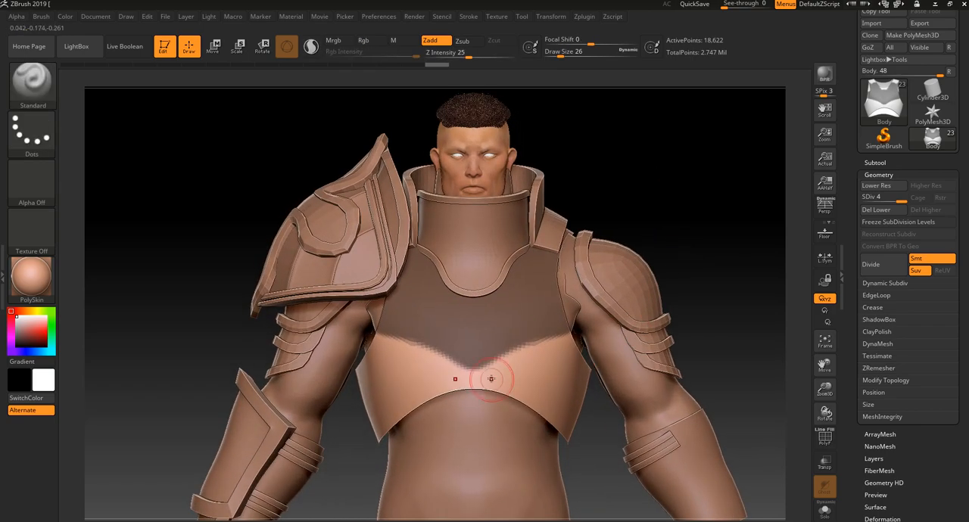
pyautogui.press('ctrl')
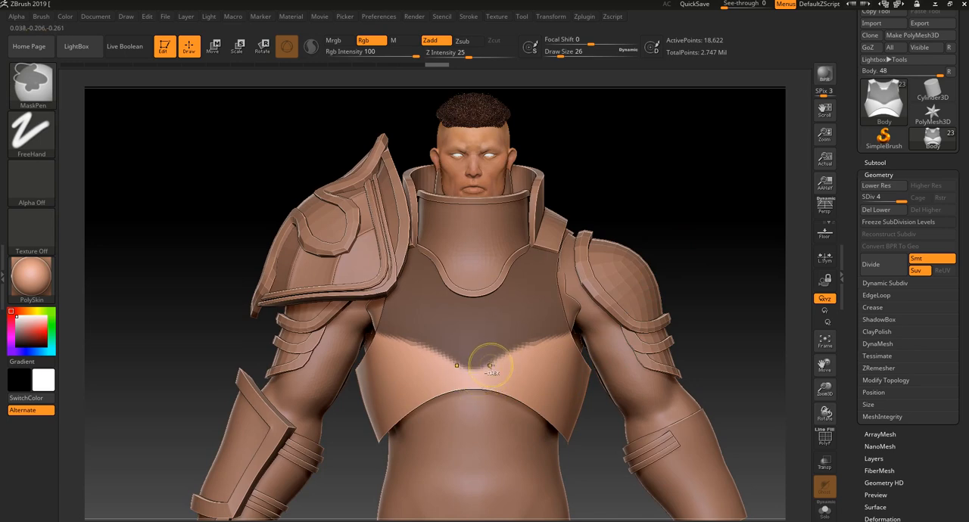
pyautogui.keyDown('ctrl'); pyautogui.keyDown('alt'); pyautogui.moveTo(476, 383); pyautogui.dragTo(524, 350); pyautogui.keyUp('alt'); pyautogui.keyUp('ctrl')
pyautogui.hotkey('ctrl', 'z')
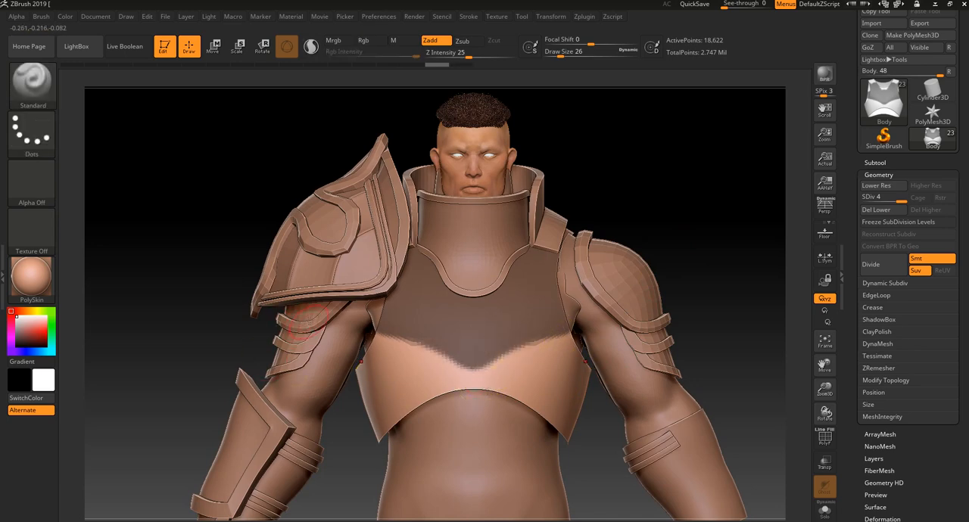
pyautogui.press('ctrl')
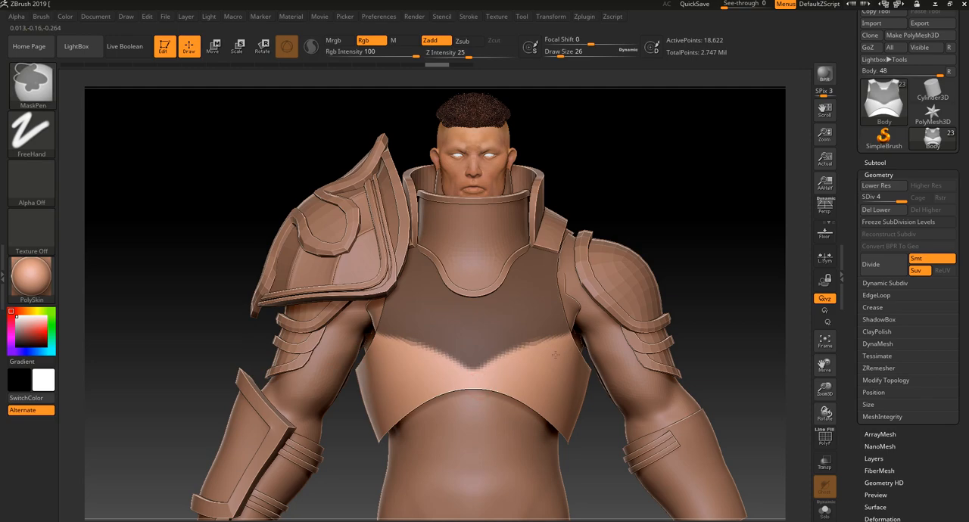
# Delete the chest armor's lower subdivision levels and preview an extraction of the masked area
pyautogui.moveTo(757, 395)
pyautogui.mouseDown()
pyautogui.moveTo(739, 369)
pyautogui.moveTo(733, 376)
pyautogui.moveTo(804, 409)
pyautogui.mouseUp()
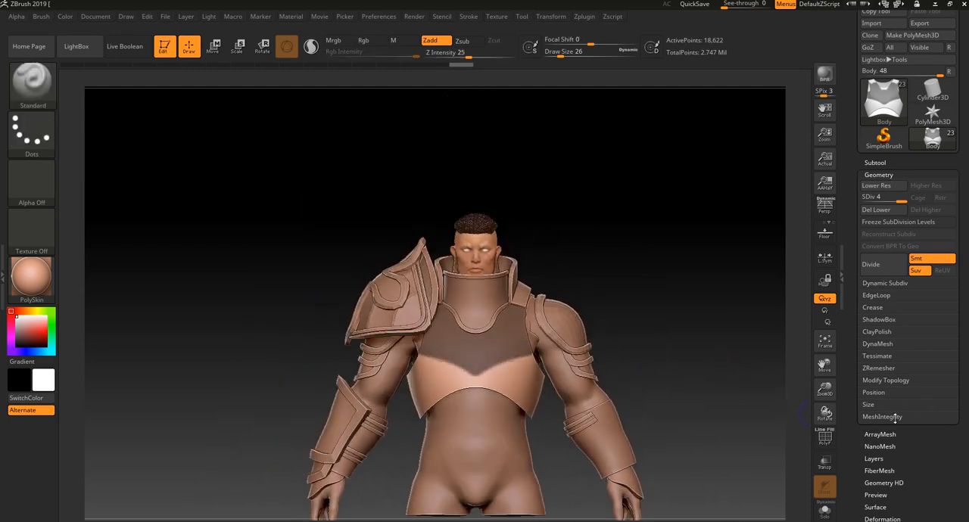
pyautogui.click(883, 210)
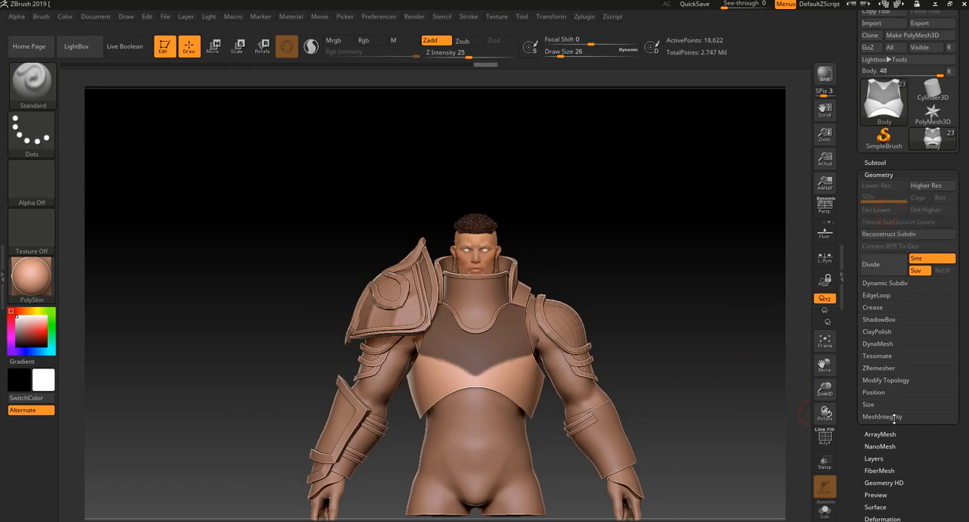
pyautogui.click(875, 163)
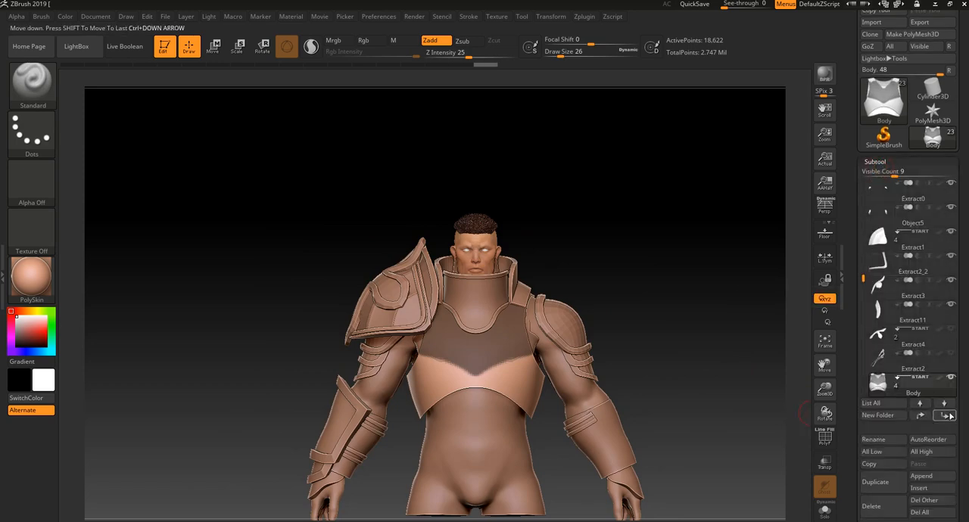
pyautogui.scroll(-2, 960, 363)
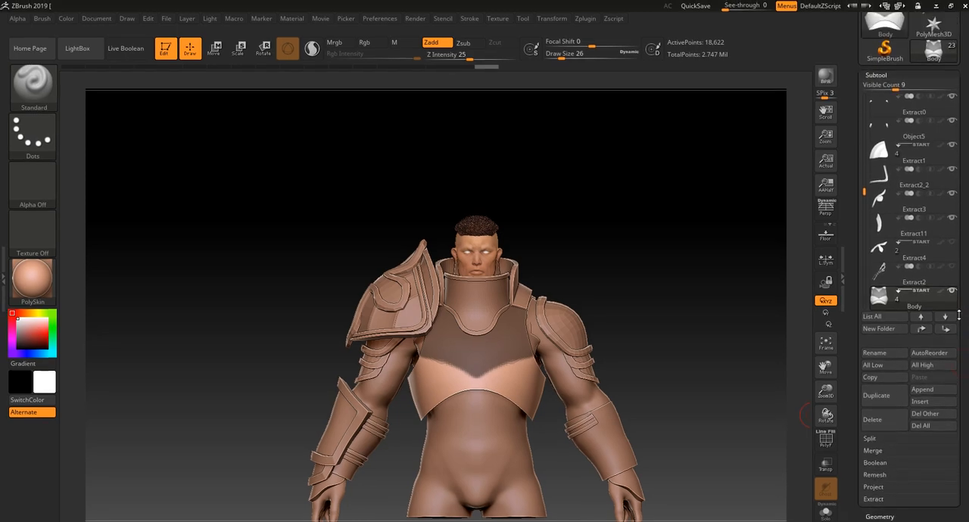
pyautogui.scroll(-5, 939, 326)
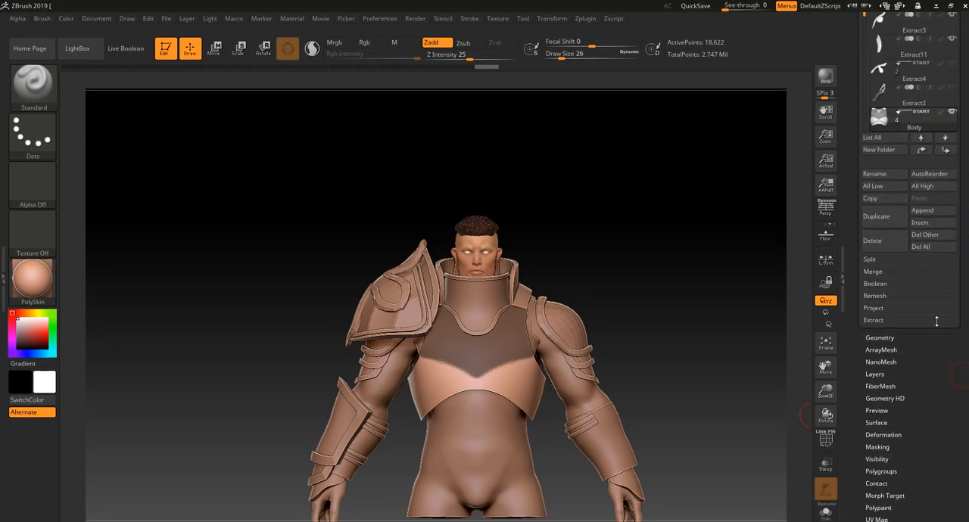
pyautogui.click(874, 319)
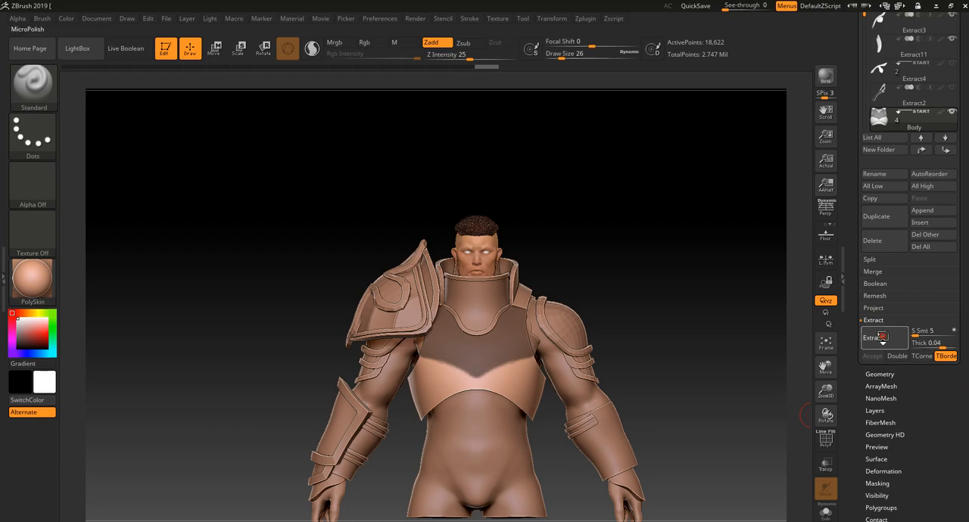
pyautogui.click(873, 337)
pyautogui.moveTo(759, 422); pyautogui.dragTo(756, 394)
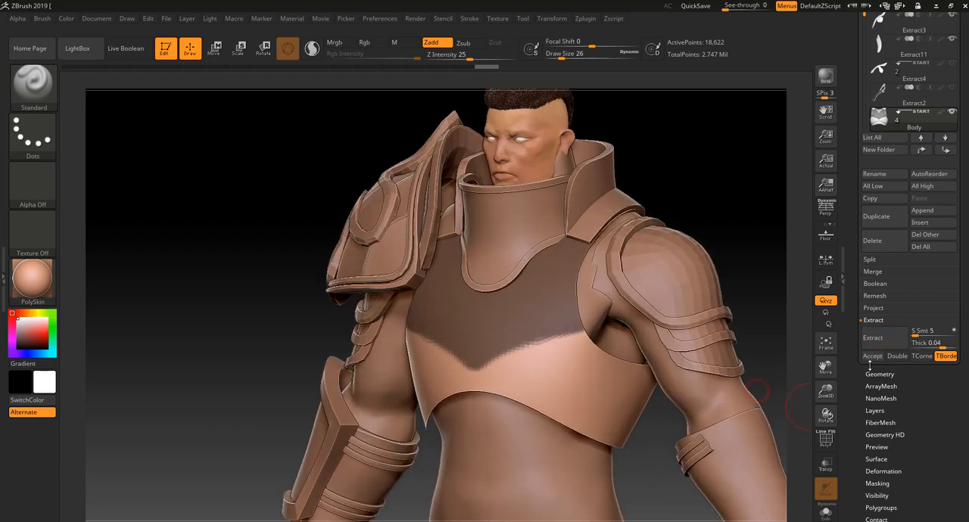
pyautogui.moveTo(762, 262); pyautogui.dragTo(828, 309)
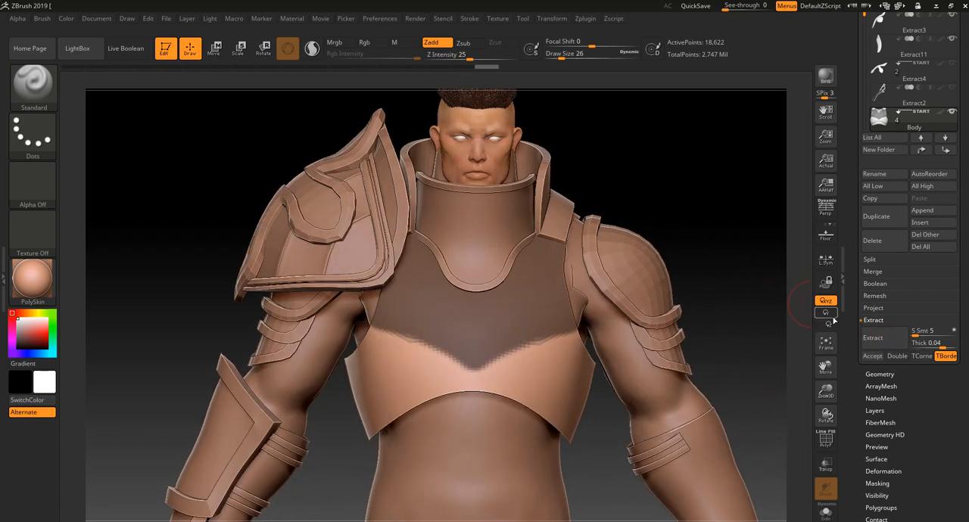
# Extract the masked chest area with a thickness of 0.001 and Double enabled, accepting it as a new subtool
pyautogui.click(934, 343)
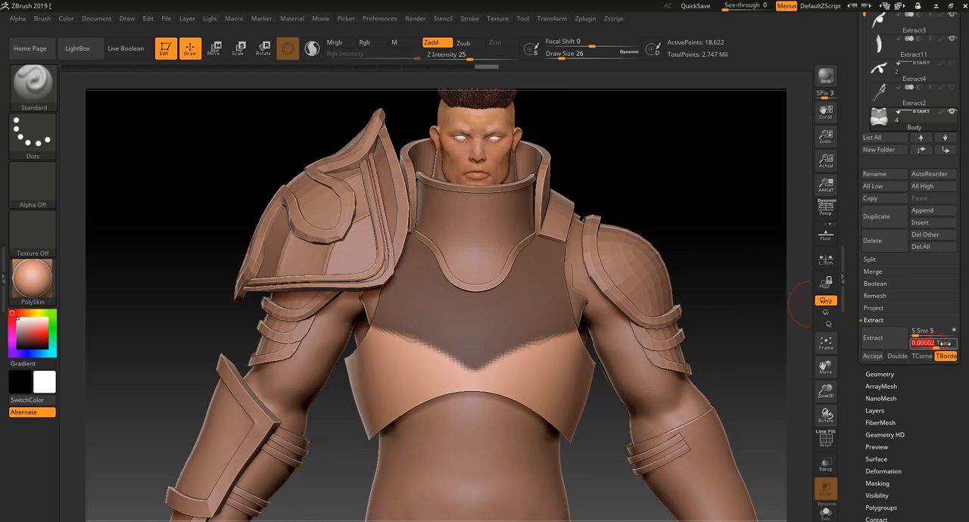
pyautogui.write('0.001')
pyautogui.press('Return')
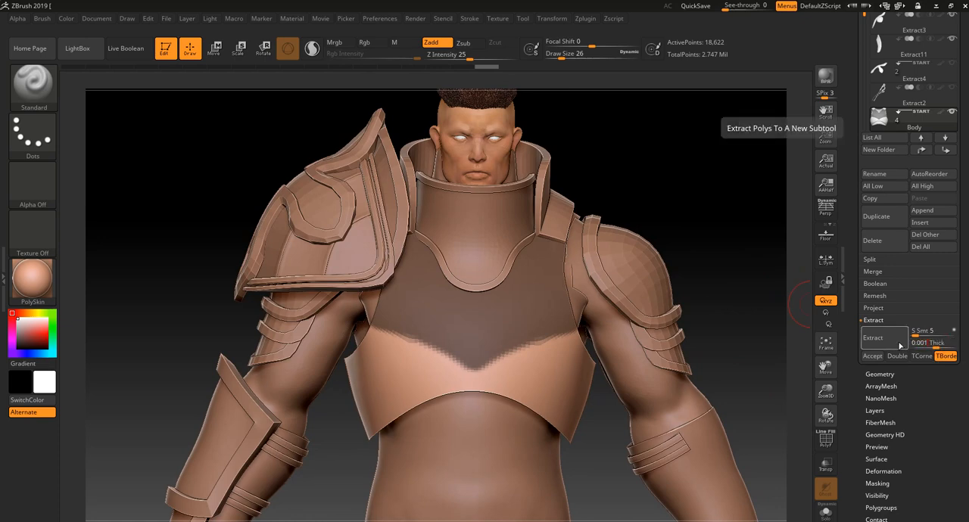
pyautogui.click(889, 344)
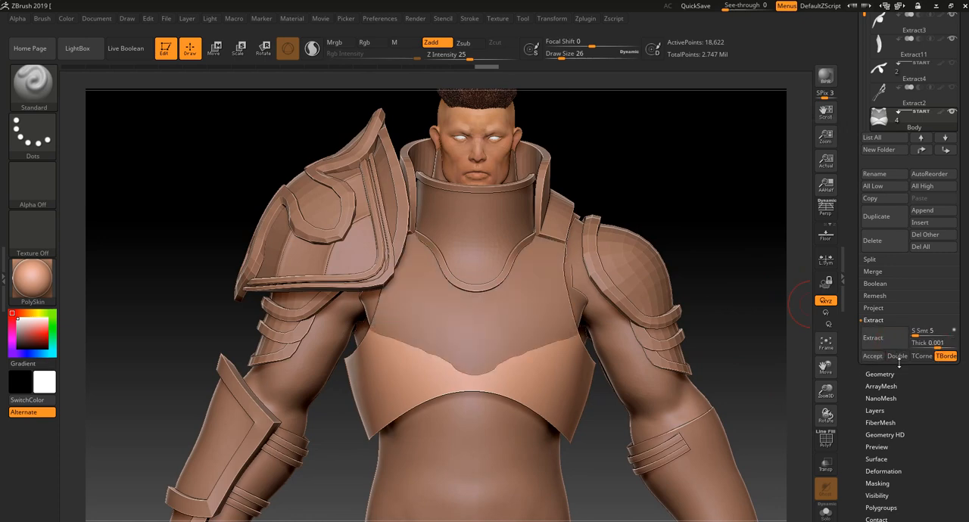
pyautogui.click(897, 356)
pyautogui.click(878, 338)
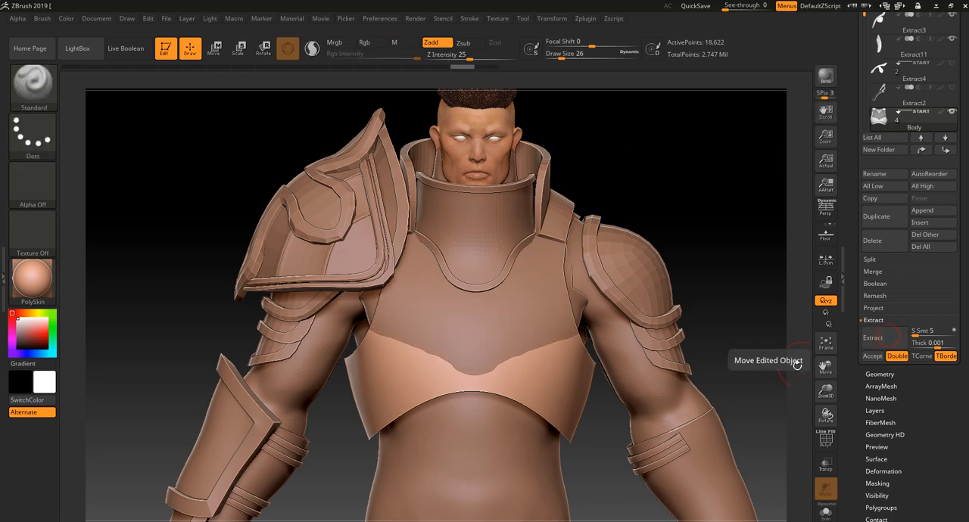
pyautogui.click(873, 357)
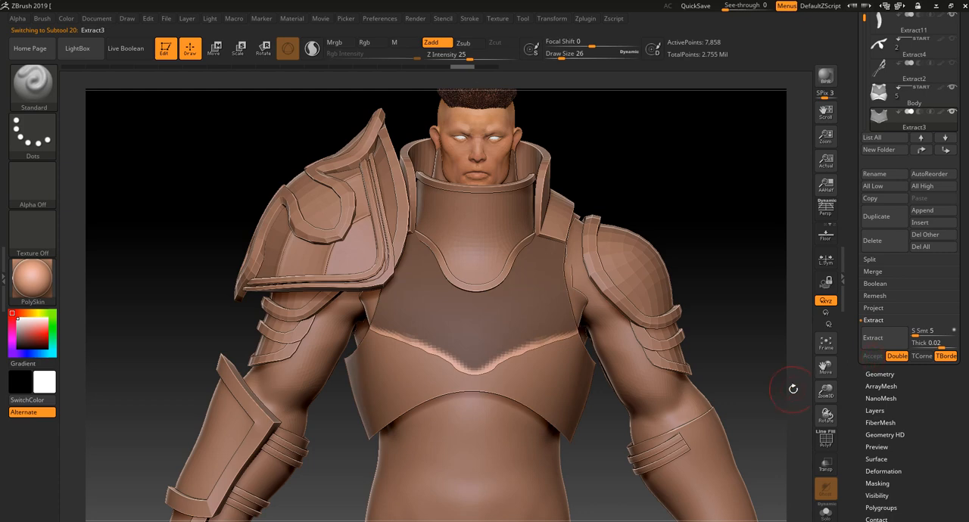
# Isolate the extracted chest piece, keep only a single surface shell visible and delete the hidden geometry
pyautogui.click(826, 511)
pyautogui.moveTo(761, 444); pyautogui.dragTo(636, 508)
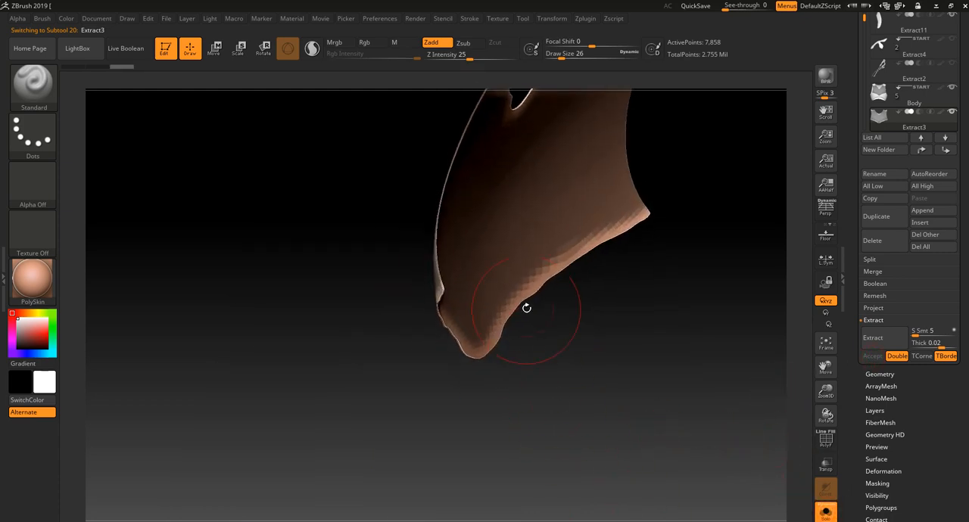
pyautogui.keyDown('ctrl'); pyautogui.moveTo(515, 388); pyautogui.dragTo(505, 412); pyautogui.keyUp('ctrl')
pyautogui.keyDown('ctrl'); pyautogui.keyDown('shift'); pyautogui.click(491, 286); pyautogui.keyUp('shift'); pyautogui.keyUp('ctrl')
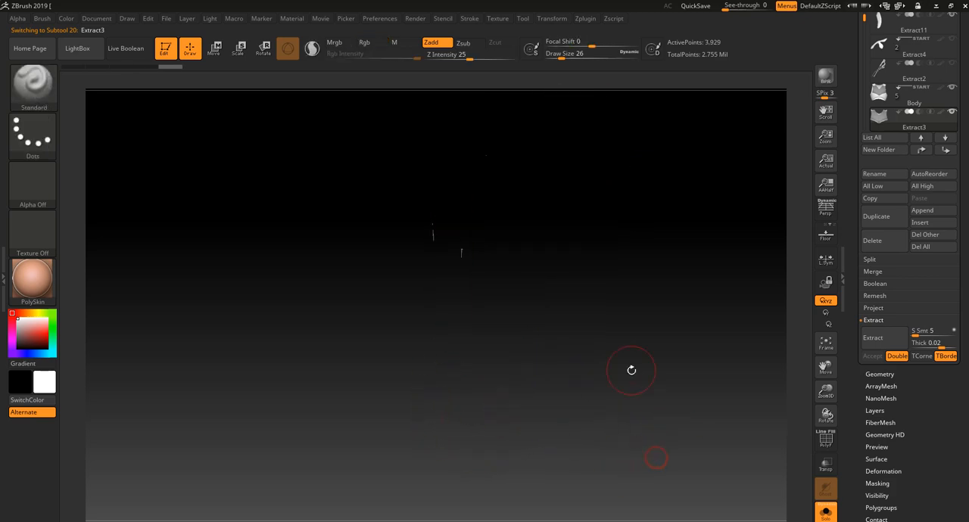
pyautogui.moveTo(664, 433); pyautogui.dragTo(573, 400)
pyautogui.scroll(-1, 912, 449)
pyautogui.click(881, 349)
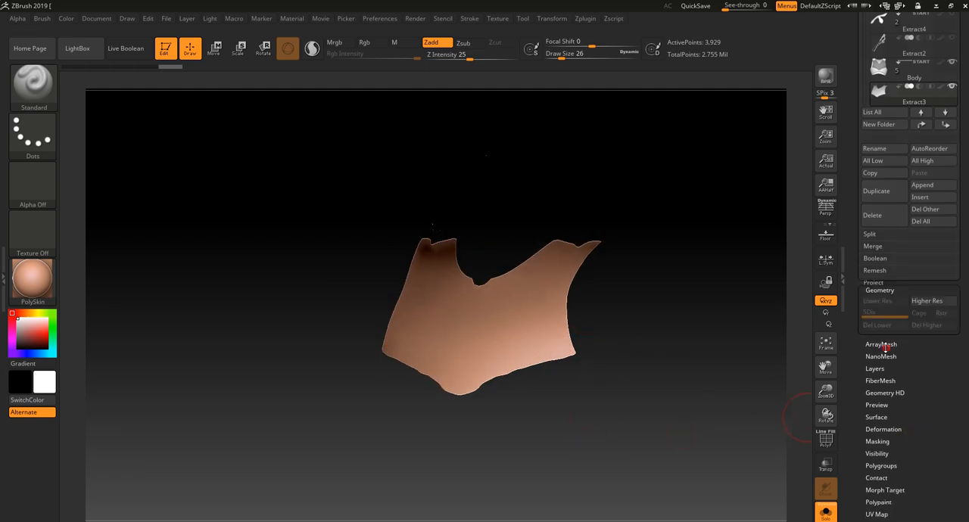
pyautogui.click(897, 256)
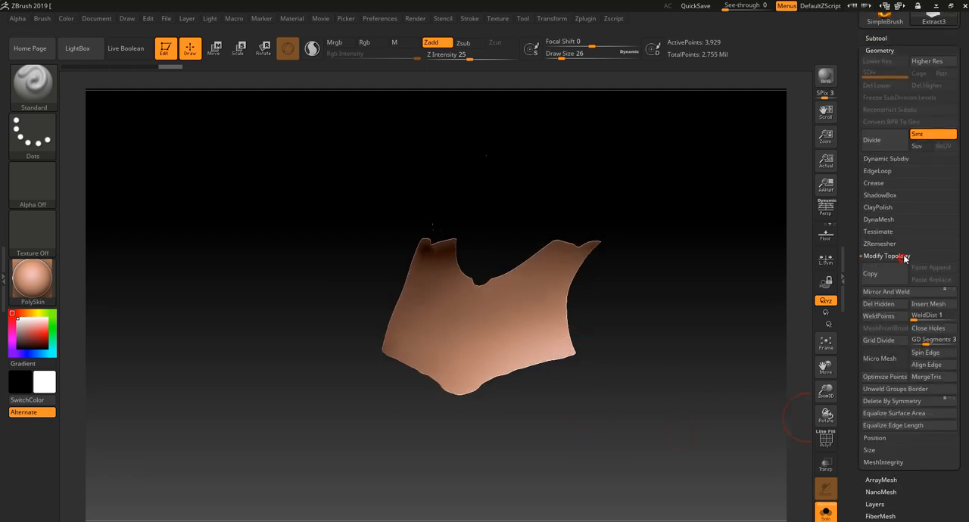
pyautogui.click(886, 303)
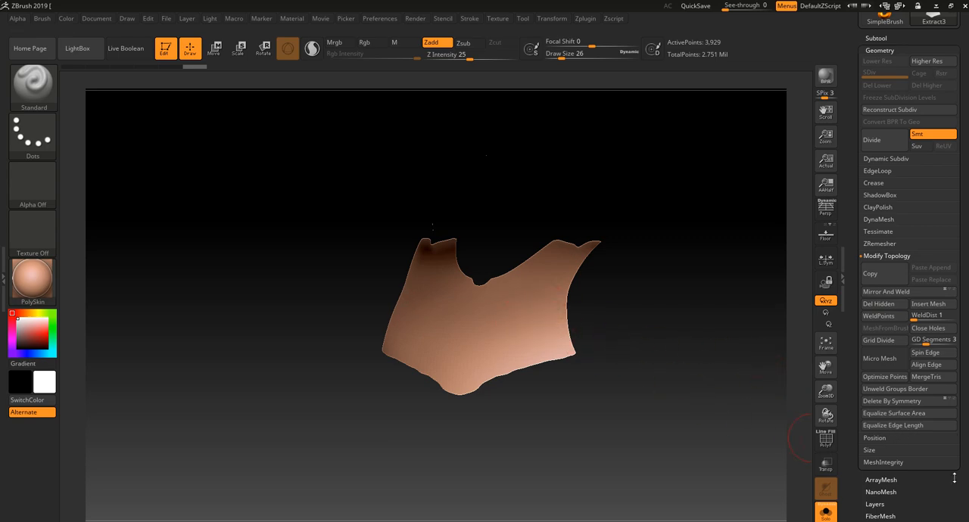
# Flip the chest shell's normals in its display properties and check it together with the other armor parts
pyautogui.moveTo(931, 493); pyautogui.dragTo(917, 353)
pyautogui.moveTo(921, 416); pyautogui.dragTo(914, 350)
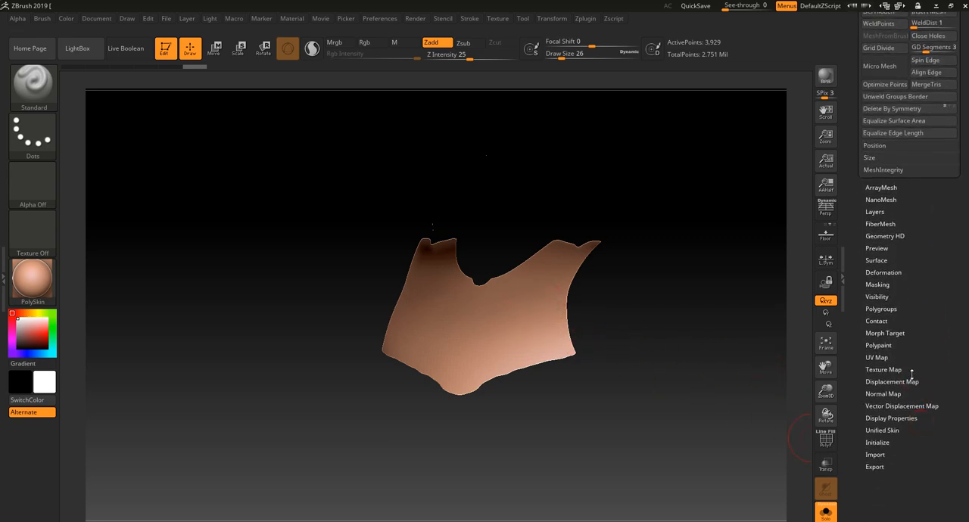
pyautogui.click(902, 380)
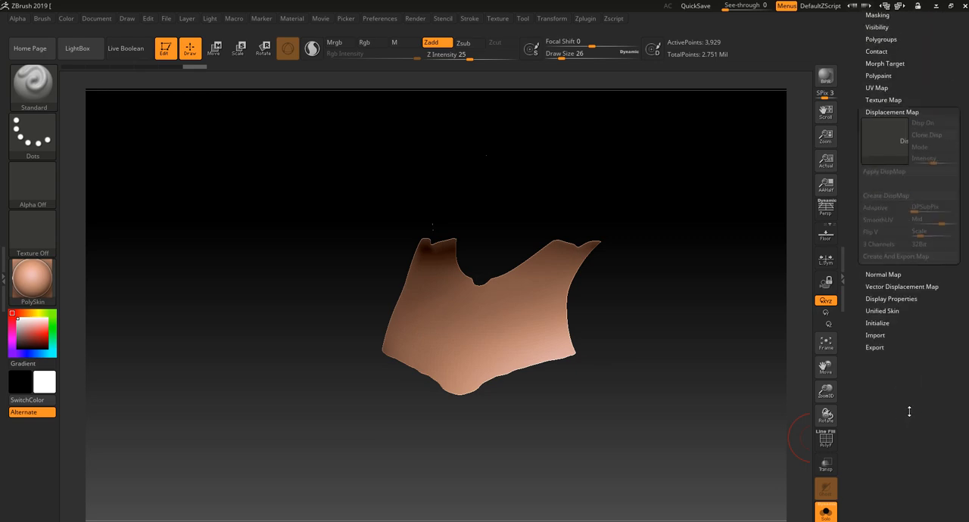
pyautogui.click(893, 300)
pyautogui.moveTo(899, 303); pyautogui.dragTo(897, 329)
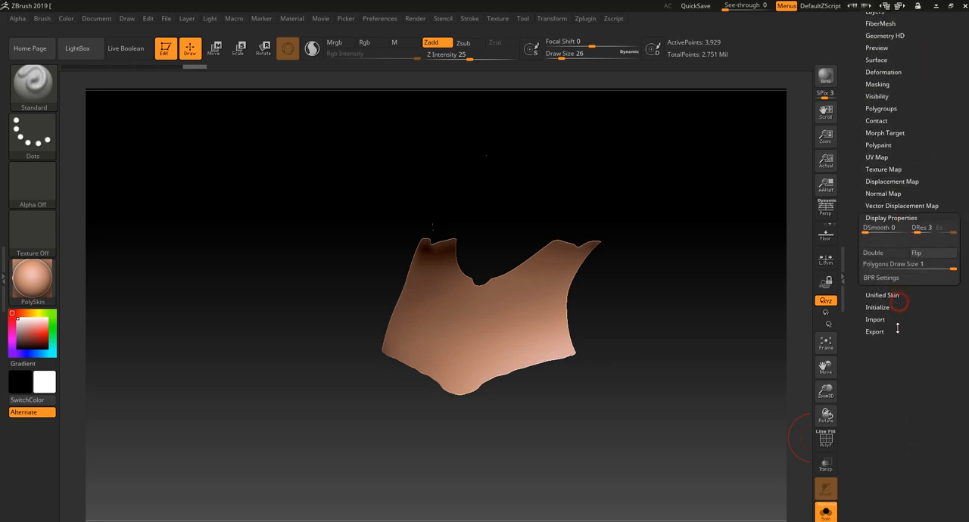
pyautogui.click(926, 255)
pyautogui.moveTo(662, 444); pyautogui.dragTo(750, 432)
pyautogui.click(827, 514)
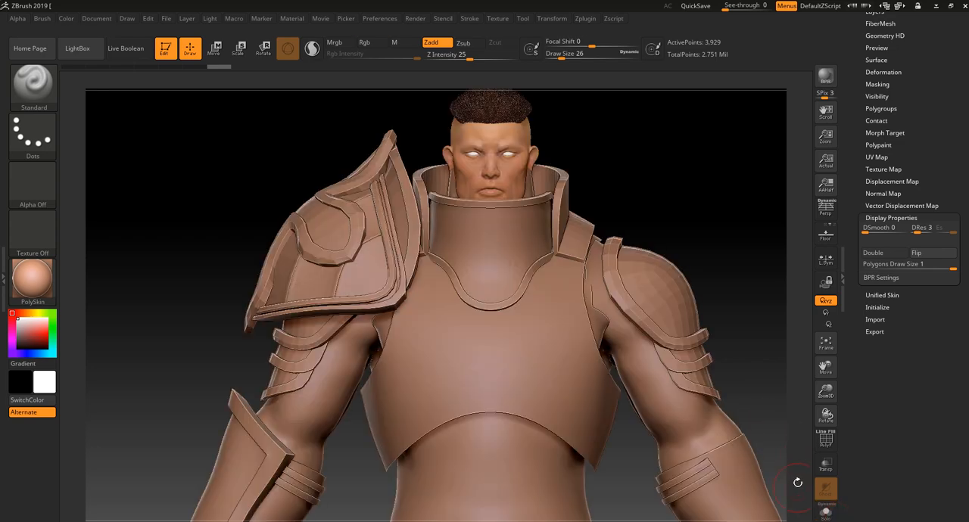
pyautogui.click(827, 514)
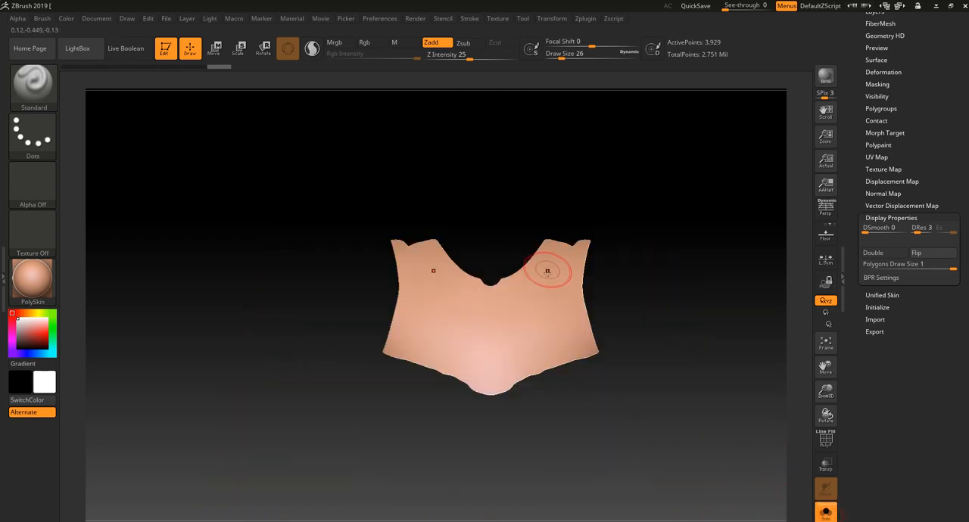
# Trim the ragged lower edge into a clean central point with SliceCurve, delete the cut-off strip and mirror the clean half
pyautogui.keyDown('alt'); pyautogui.moveTo(495, 433); pyautogui.dragTo(494, 422); pyautogui.keyUp('alt')
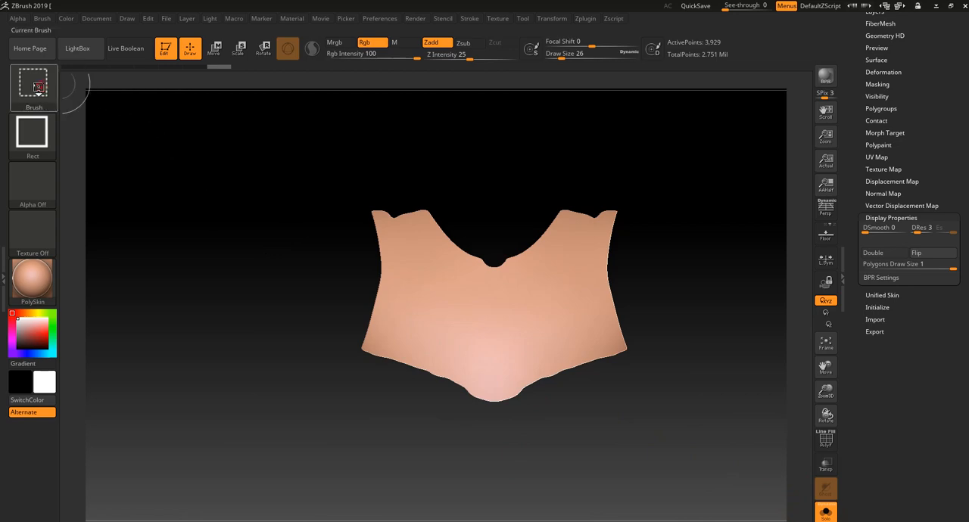
pyautogui.keyDown('ctrl'); pyautogui.keyDown('shift'); pyautogui.click(33, 82); pyautogui.keyUp('shift'); pyautogui.keyUp('ctrl')
pyautogui.keyDown('ctrl'); pyautogui.keyDown('shift'); pyautogui.click(484, 141); pyautogui.keyUp('shift'); pyautogui.keyUp('ctrl')
pyautogui.moveTo(553, 470)
pyautogui.keyDown('ctrl'); pyautogui.keyDown('shift'); pyautogui.mouseDown()
pyautogui.moveTo(530, 432)
pyautogui.moveTo(449, 358)
pyautogui.moveTo(302, 316)
pyautogui.mouseUp(); pyautogui.keyUp('shift'); pyautogui.keyUp('ctrl')
pyautogui.keyDown('ctrl'); pyautogui.keyDown('shift'); pyautogui.click(564, 315); pyautogui.keyUp('shift'); pyautogui.keyUp('ctrl')
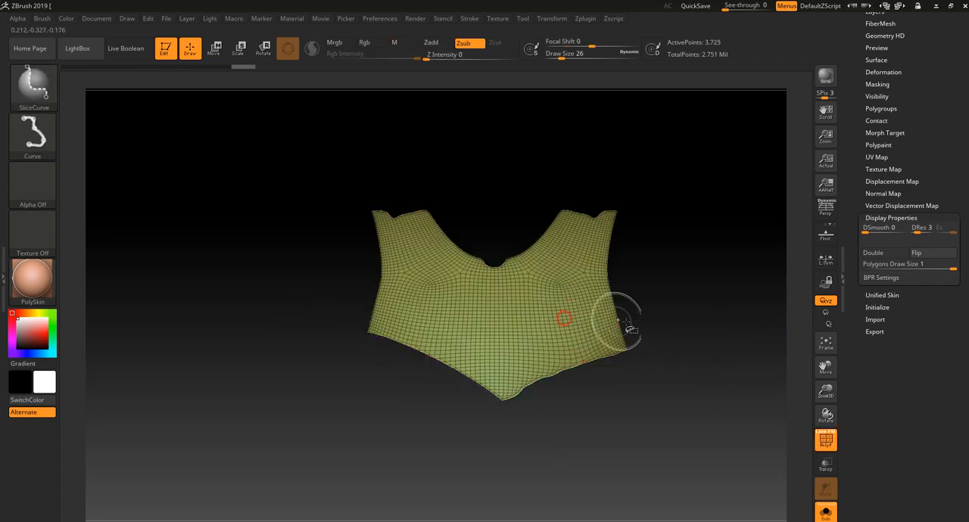
pyautogui.moveTo(936, 156); pyautogui.dragTo(938, 239)
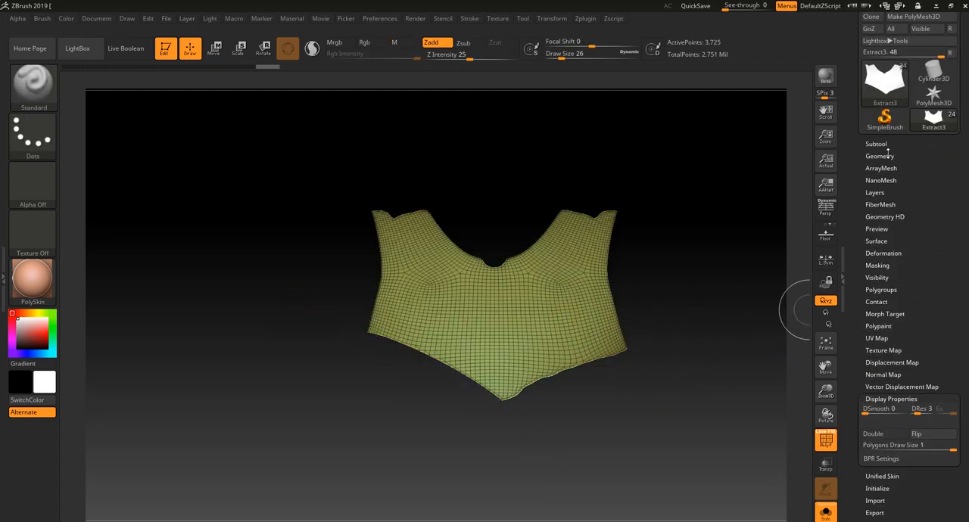
pyautogui.click(880, 156)
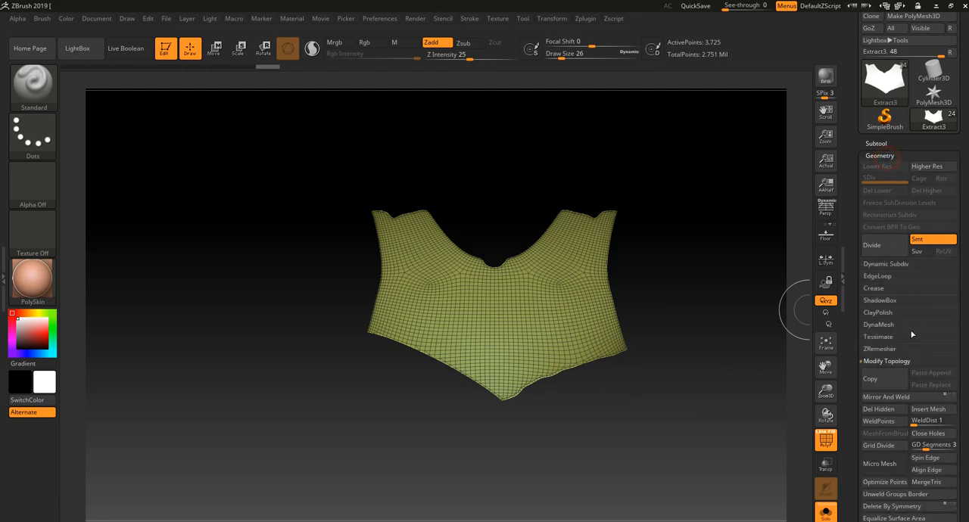
pyautogui.click(892, 412)
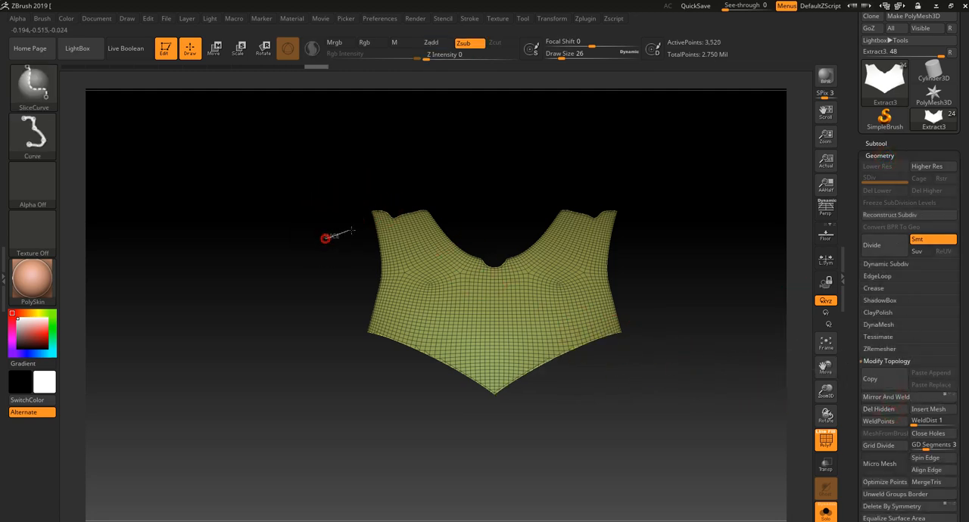
# Slice off one shoulder strap's uneven upper end, delete the hidden part, and mirror and weld the result
pyautogui.moveTo(324, 249)
pyautogui.keyDown('ctrl'); pyautogui.keyDown('shift'); pyautogui.mouseDown()
pyautogui.moveTo(448, 199)
pyautogui.moveTo(491, 198)
pyautogui.mouseUp(); pyautogui.keyUp('shift'); pyautogui.keyUp('ctrl')
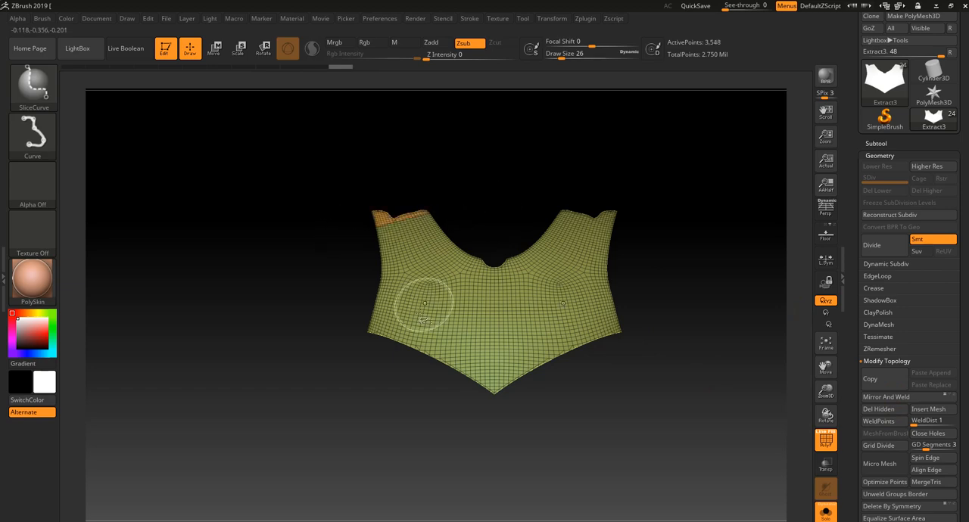
pyautogui.click(908, 399)
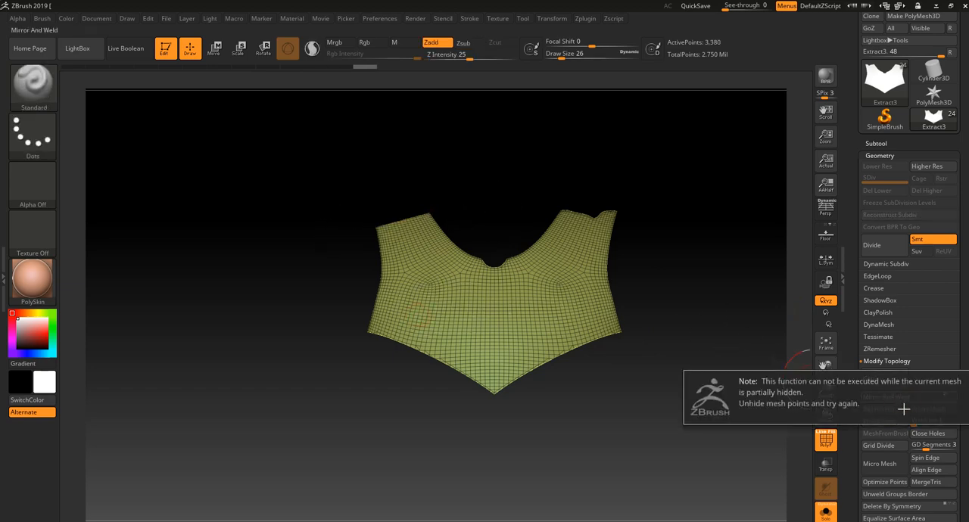
pyautogui.click(891, 410)
pyautogui.click(885, 397)
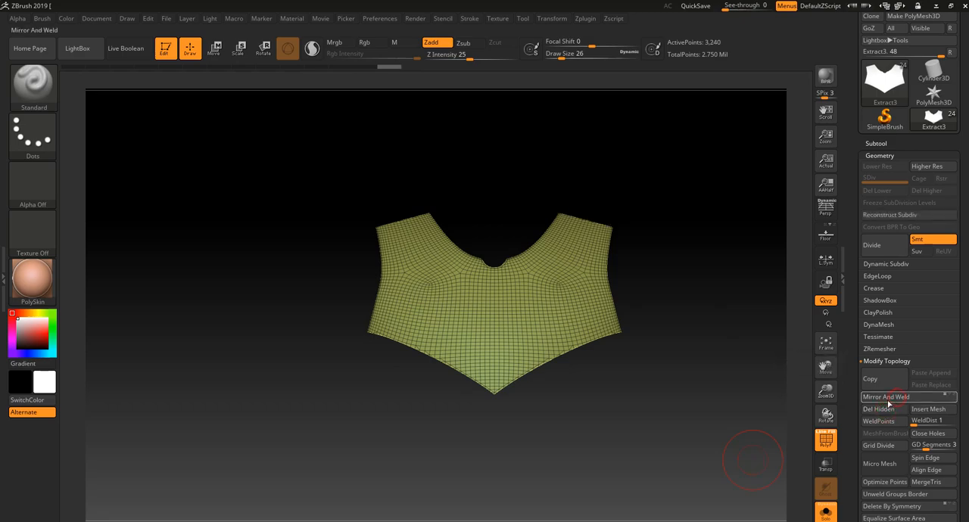
# Examine the trimmed chest piece on the full character and in isolation, with and without its wireframe
pyautogui.click(826, 513)
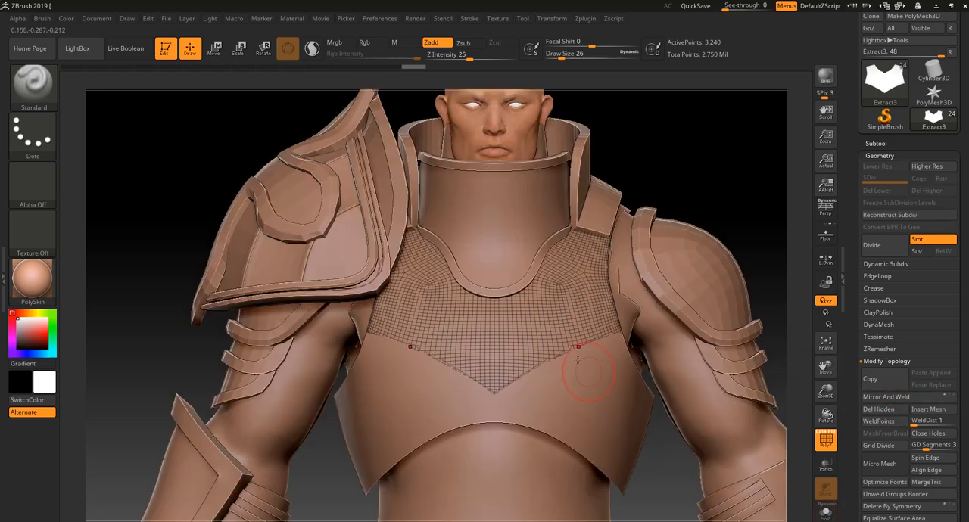
pyautogui.keyDown('alt'); pyautogui.moveTo(725, 183); pyautogui.dragTo(692, 156); pyautogui.keyUp('alt')
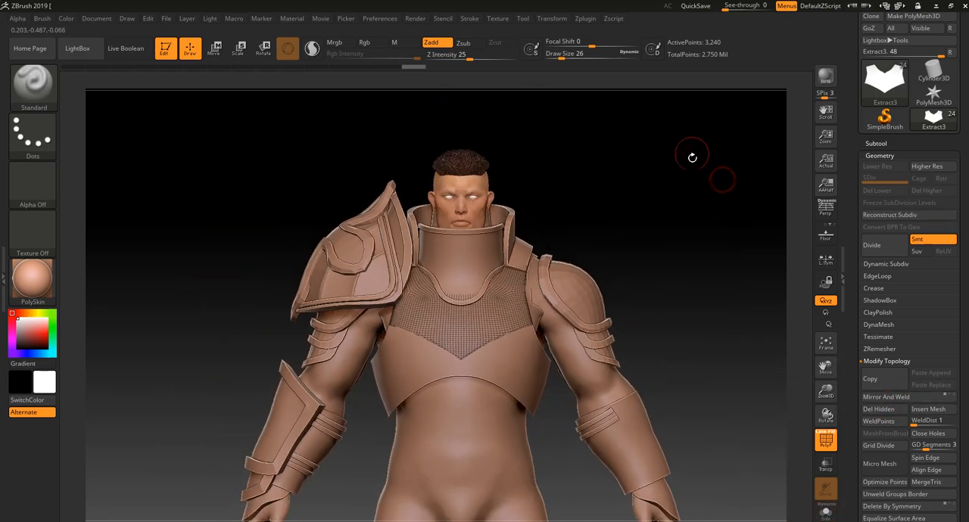
pyautogui.moveTo(686, 188)
pyautogui.mouseDown()
pyautogui.moveTo(659, 189)
pyautogui.moveTo(692, 194)
pyautogui.moveTo(684, 191)
pyautogui.mouseUp()
pyautogui.hotkey('shift', 'f')
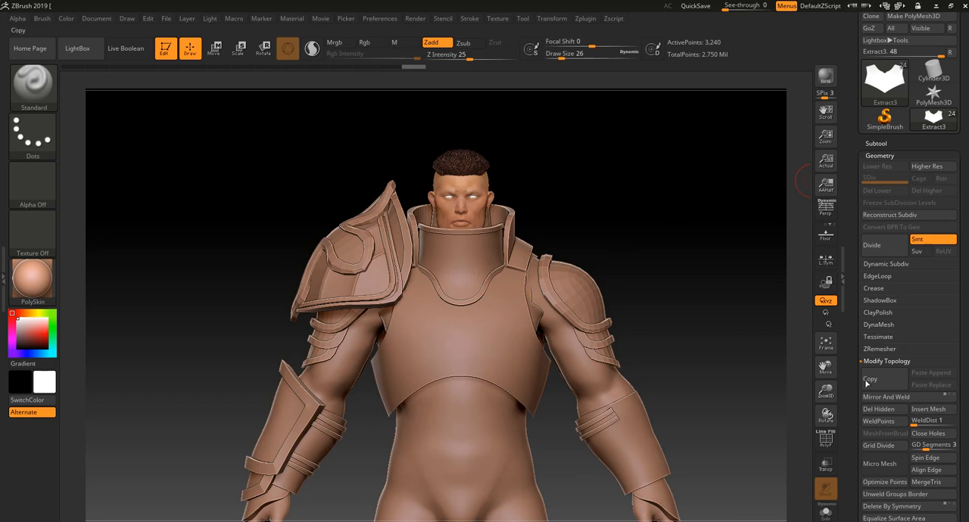
pyautogui.click(826, 511)
pyautogui.moveTo(756, 484); pyautogui.dragTo(752, 516)
pyautogui.hotkey('shift', 'f')
pyautogui.keyDown('alt'); pyautogui.moveTo(766, 433); pyautogui.dragTo(800, 414); pyautogui.keyUp('alt')
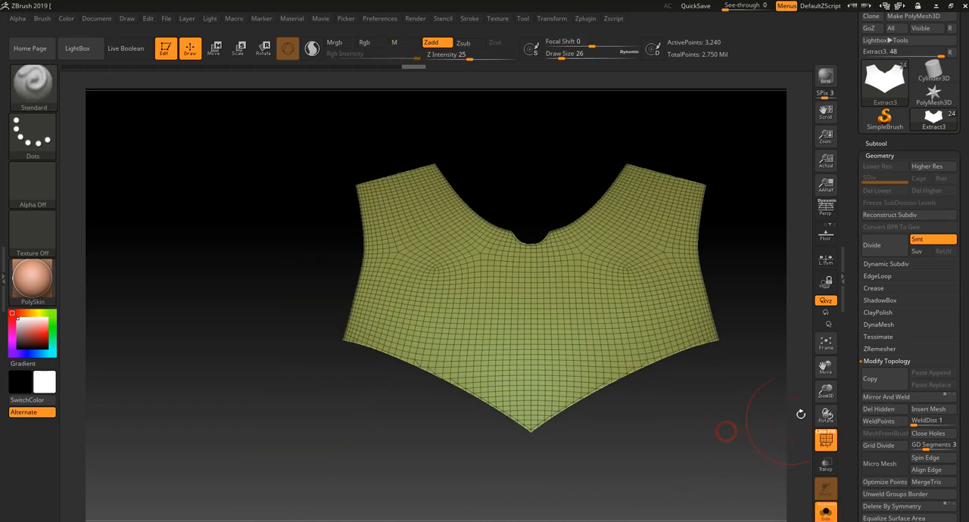
# Remesh the chest piece with ZRemesher using the Same polygon count option and inspect its new topology
pyautogui.click(889, 351)
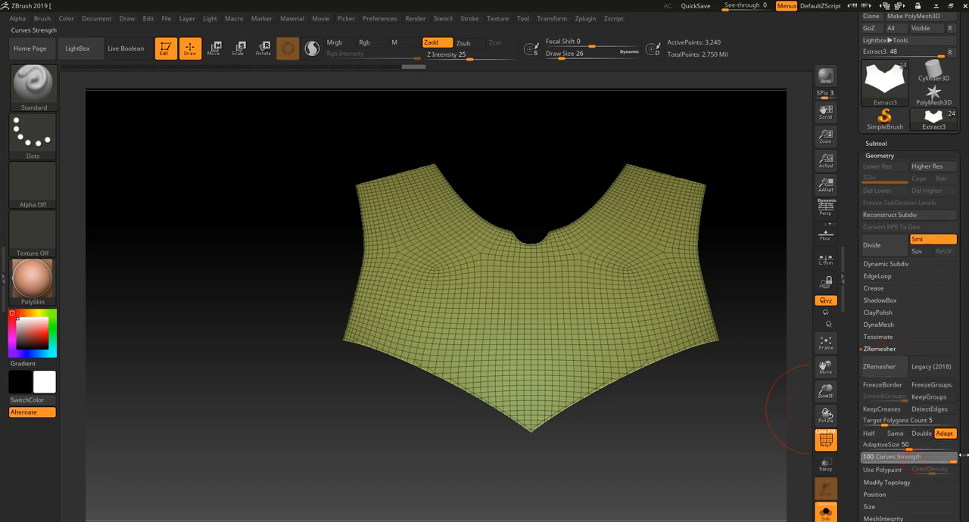
pyautogui.click(895, 434)
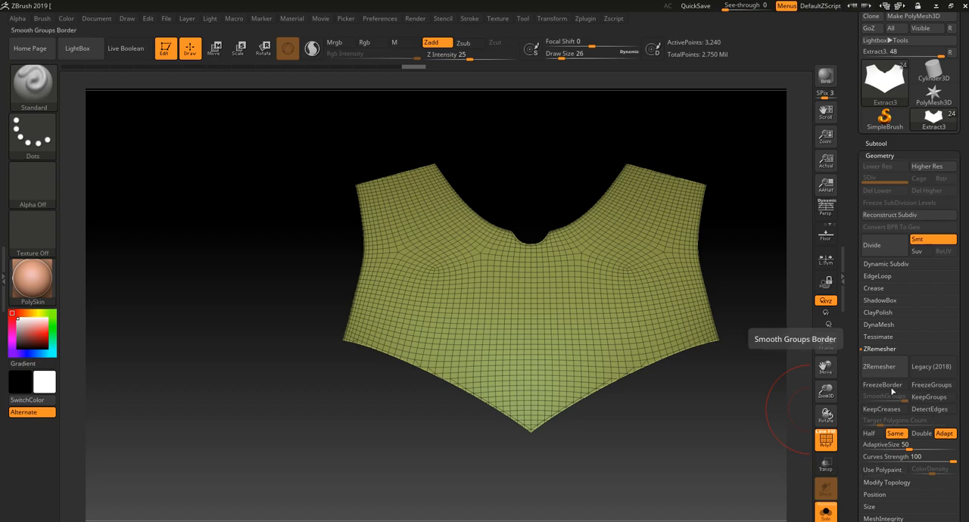
pyautogui.click(878, 368)
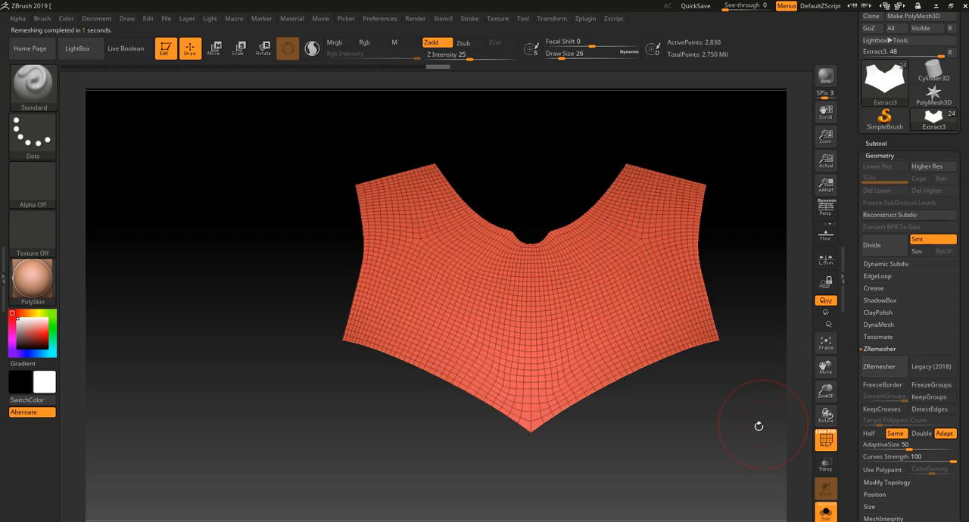
pyautogui.moveTo(757, 424); pyautogui.dragTo(707, 471)
pyautogui.hotkey('shift', 'f')
pyautogui.hotkey('shift', 'f')
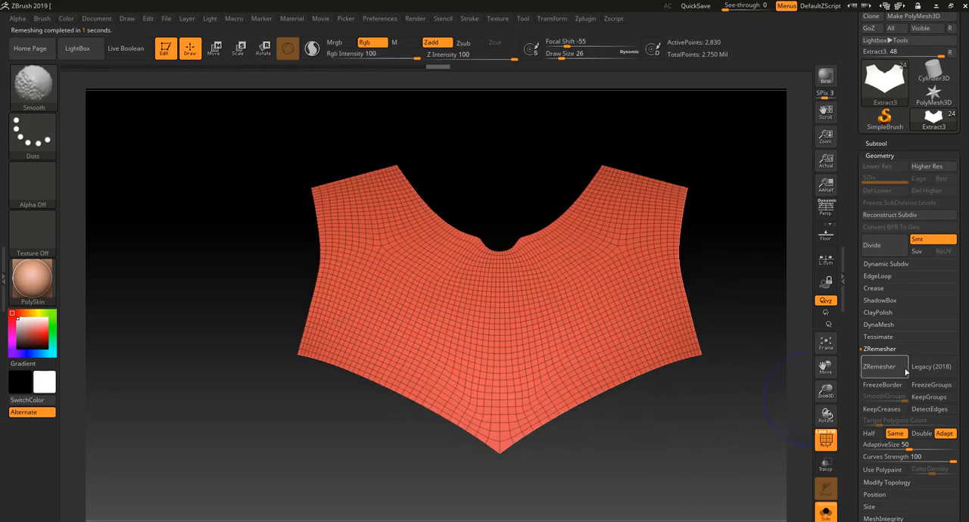
# Try Panel Loops with thickness 0.01 and Polish 5 on the isolated chest piece, and undo the result
pyautogui.click(826, 513)
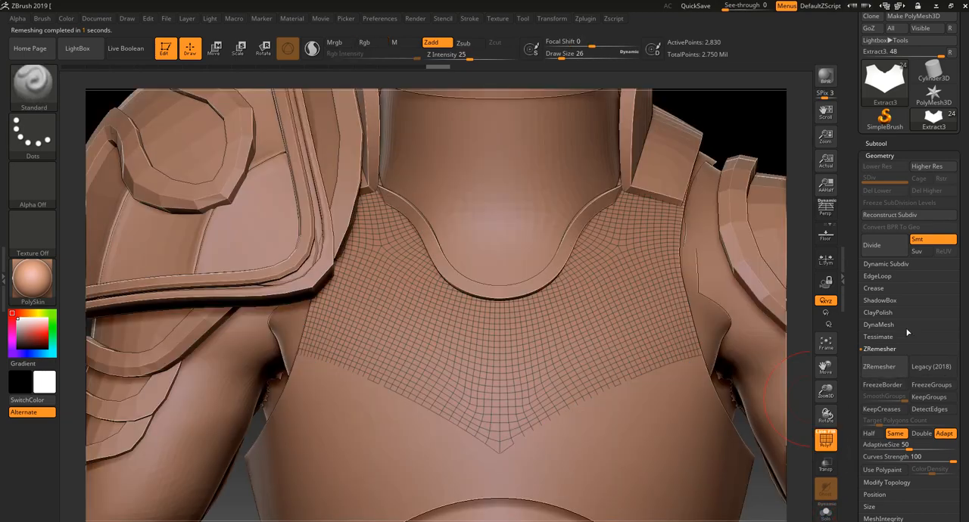
pyautogui.click(892, 289)
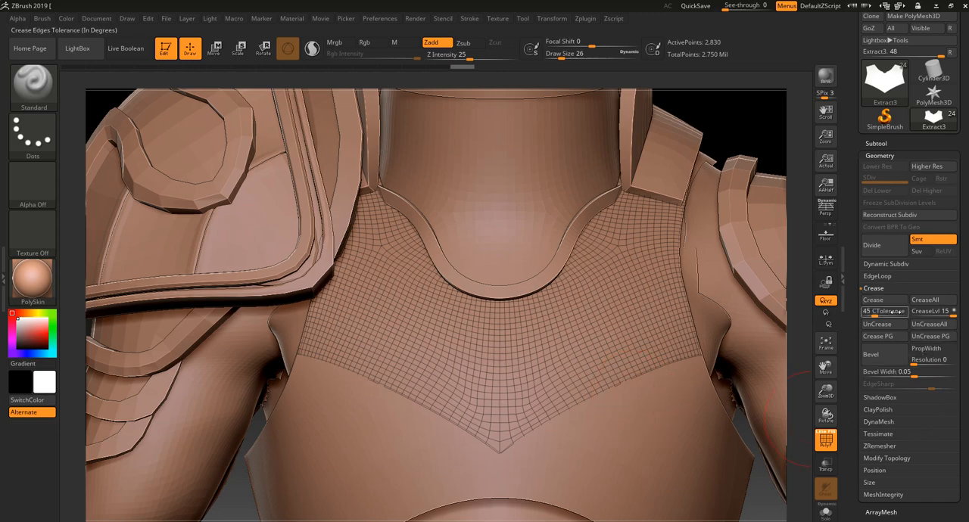
pyautogui.click(878, 277)
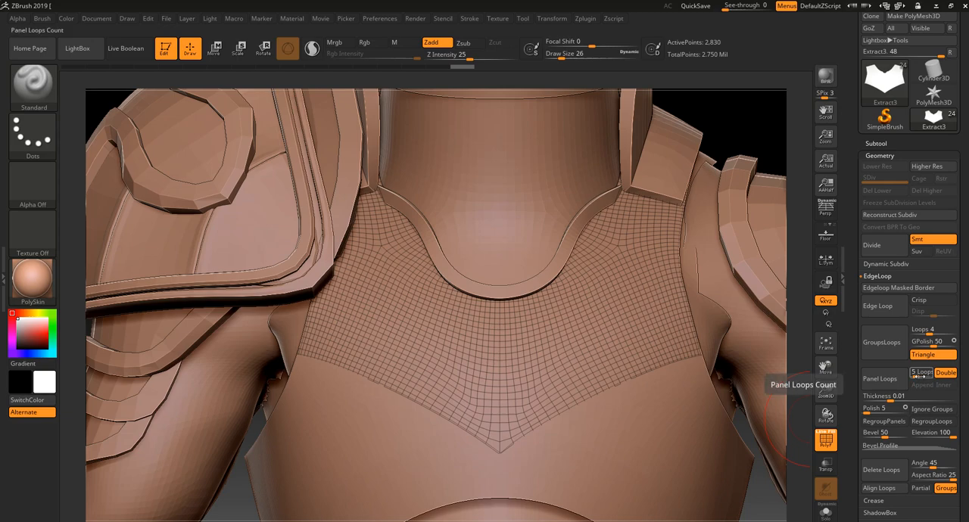
pyautogui.click(827, 510)
pyautogui.moveTo(734, 504); pyautogui.dragTo(723, 394)
pyautogui.moveTo(656, 322); pyautogui.dragTo(704, 463)
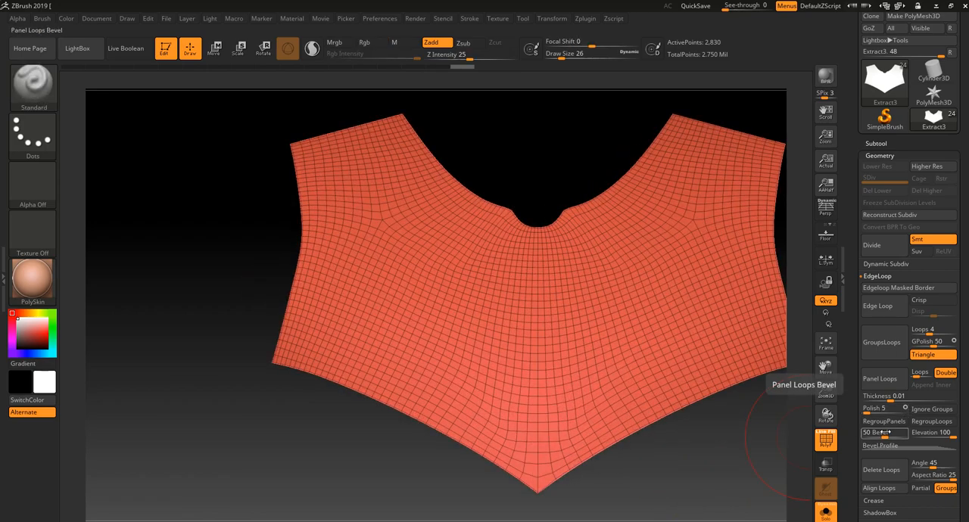
pyautogui.click(880, 379)
pyautogui.moveTo(762, 472); pyautogui.dragTo(777, 402)
pyautogui.moveTo(745, 495); pyautogui.dragTo(752, 489)
pyautogui.hotkey('ctrl', 'z')
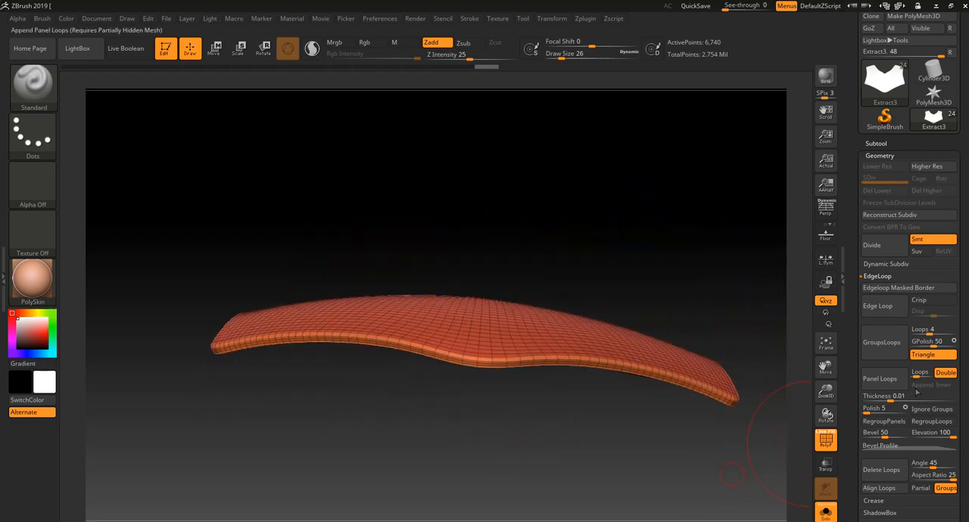
# Lower the Panel Loops loop count, test it on the chest piece and undo the test result
pyautogui.click(917, 376)
pyautogui.write('3')
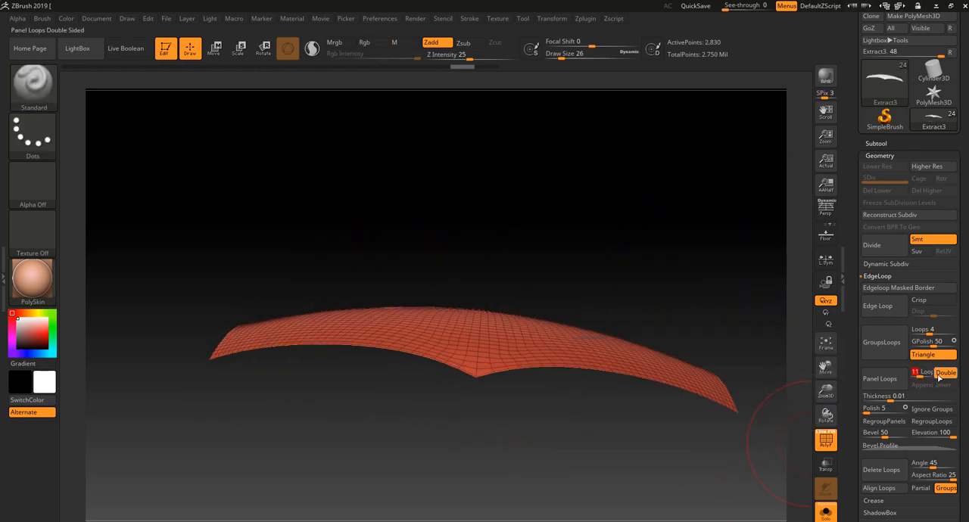
pyautogui.press('Return')
pyautogui.click(889, 376)
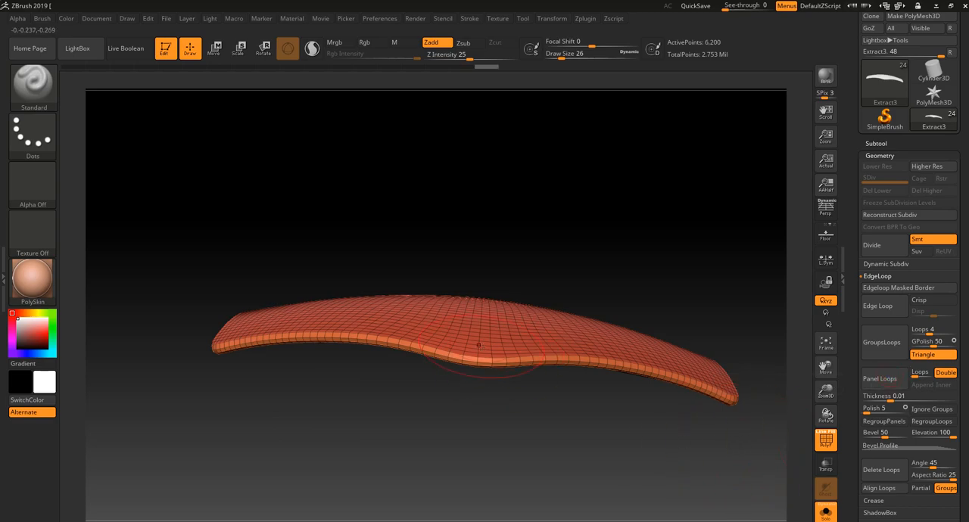
pyautogui.moveTo(531, 426); pyautogui.dragTo(552, 501)
pyautogui.hotkey('ctrl', 'z')
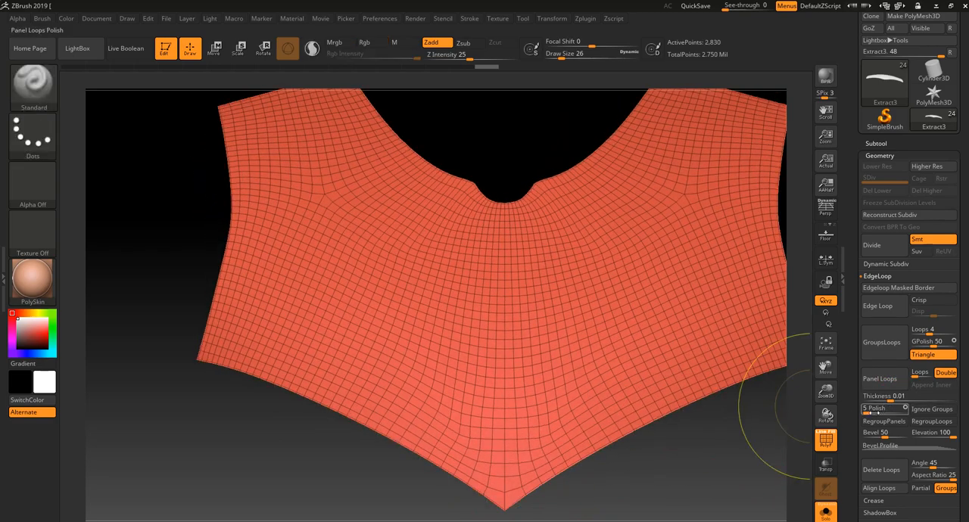
# Set the Panel Loops Polish to 0, thicken the chest piece by 0.01 and show it with the full character
pyautogui.click(882, 379)
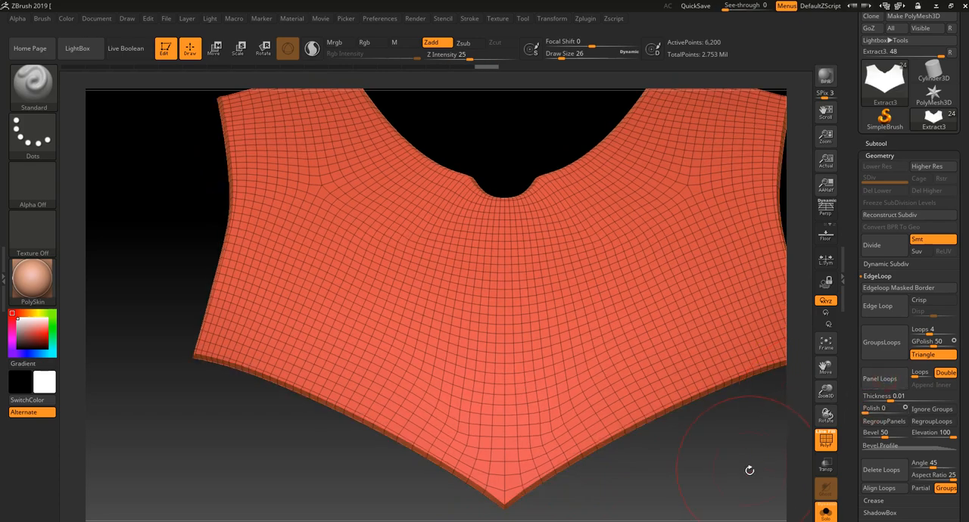
pyautogui.keyDown('alt'); pyautogui.moveTo(746, 467); pyautogui.dragTo(761, 376); pyautogui.keyUp('alt')
pyautogui.hotkey('shift', 'f')
pyautogui.moveTo(729, 435); pyautogui.dragTo(788, 459)
pyautogui.click(827, 514)
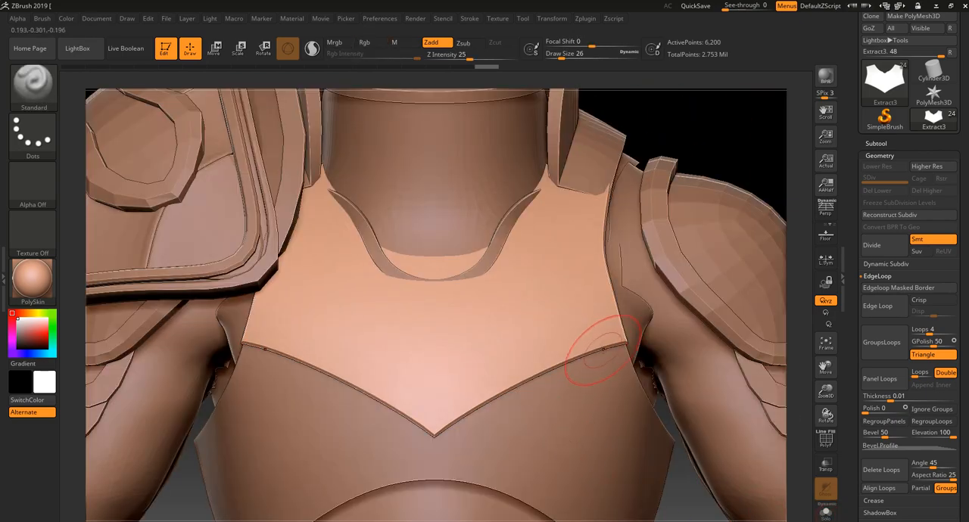
# Examine the thickened chest plate against the full armor and inspect the shoulder pad's wireframe and polygroups
pyautogui.keyDown('alt'); pyautogui.moveTo(686, 511); pyautogui.dragTo(617, 397); pyautogui.keyUp('alt')
pyautogui.moveTo(562, 188); pyautogui.dragTo(598, 196)
pyautogui.moveTo(429, 272)
pyautogui.mouseDown()
pyautogui.moveTo(477, 284)
pyautogui.moveTo(425, 284)
pyautogui.mouseUp()
pyautogui.keyDown('shift'); pyautogui.moveTo(529, 203); pyautogui.dragTo(566, 210); pyautogui.keyUp('shift')
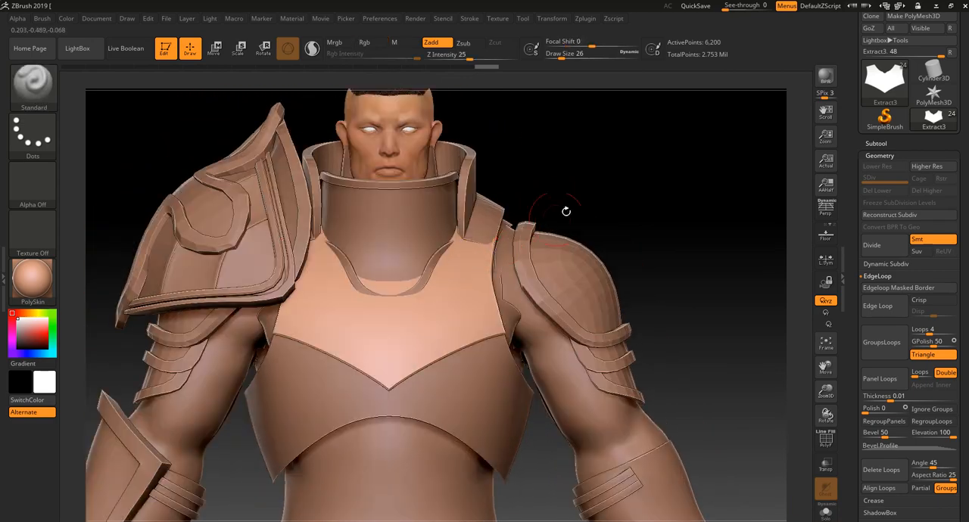
pyautogui.keyDown('alt'); pyautogui.moveTo(602, 173); pyautogui.dragTo(640, 199); pyautogui.keyUp('alt')
pyautogui.keyDown('alt'); pyautogui.moveTo(671, 154); pyautogui.dragTo(628, 165); pyautogui.keyUp('alt')
pyautogui.keyDown('alt'); pyautogui.click(654, 241); pyautogui.keyUp('alt')
pyautogui.moveTo(704, 210); pyautogui.dragTo(642, 230)
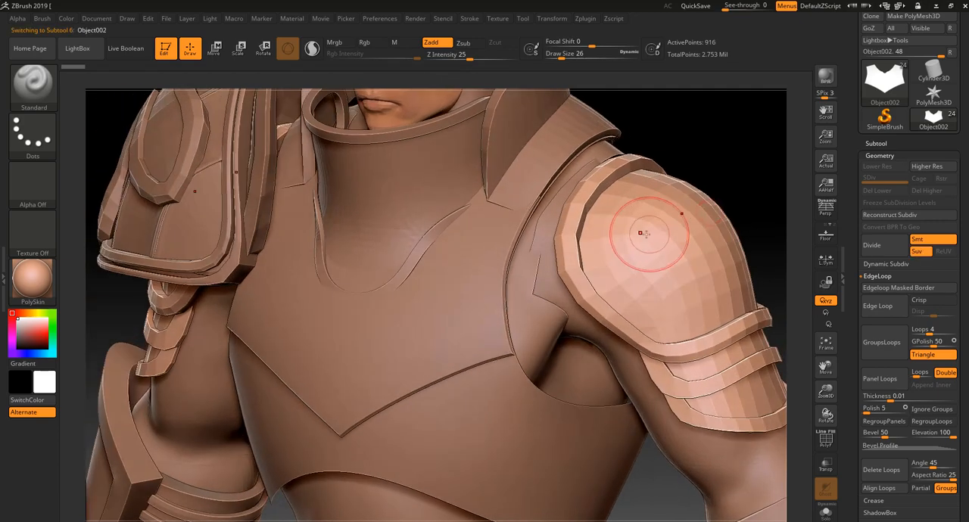
pyautogui.hotkey('shift', 'f')
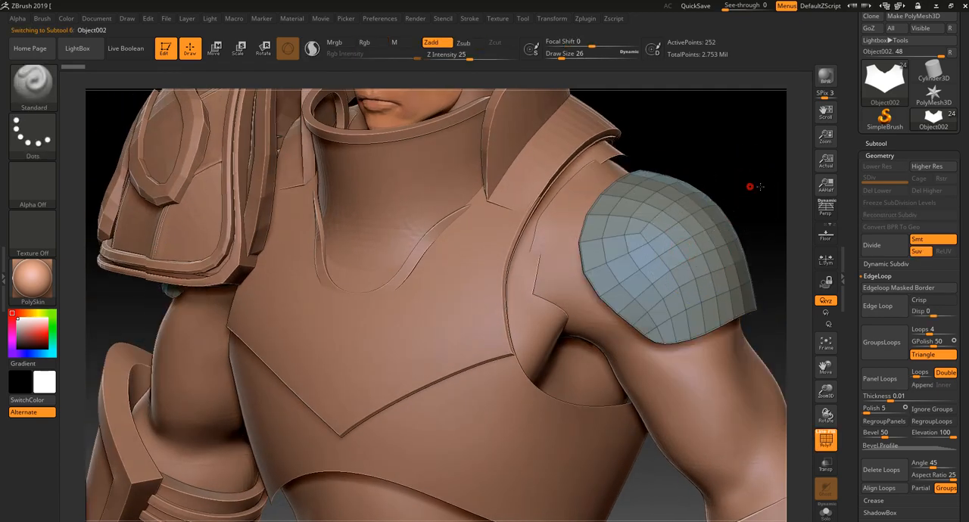
pyautogui.moveTo(751, 186)
pyautogui.mouseDown()
pyautogui.moveTo(762, 199)
pyautogui.moveTo(753, 203)
pyautogui.mouseUp()
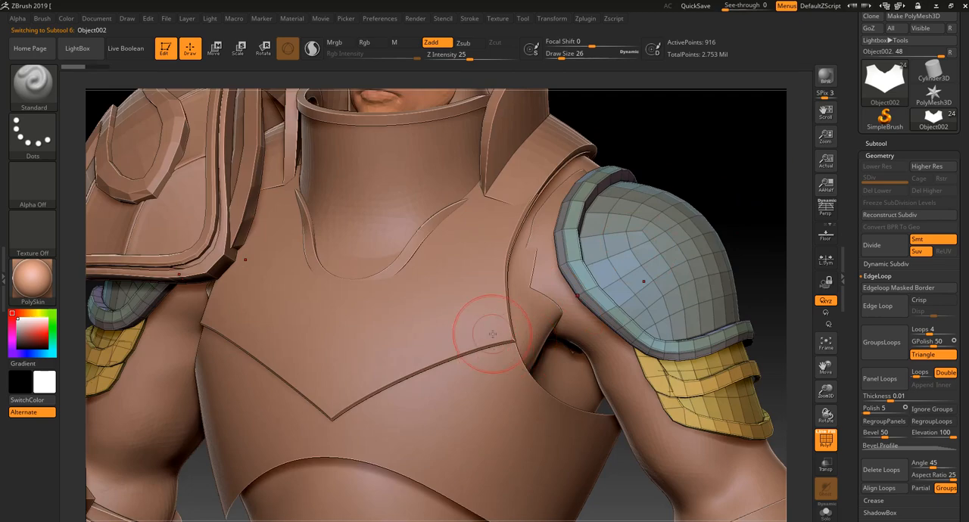
pyautogui.moveTo(742, 167); pyautogui.dragTo(765, 190)
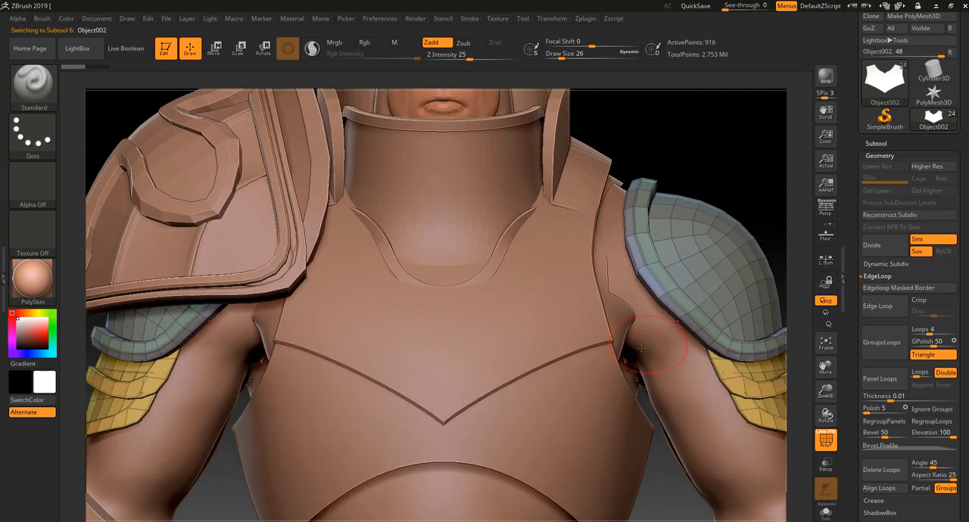
# Try masking a band along the chest plate's lower edge, and clear the mask again
pyautogui.press('ctrl')
pyautogui.keyDown('alt'); pyautogui.click(595, 325); pyautogui.keyUp('alt')
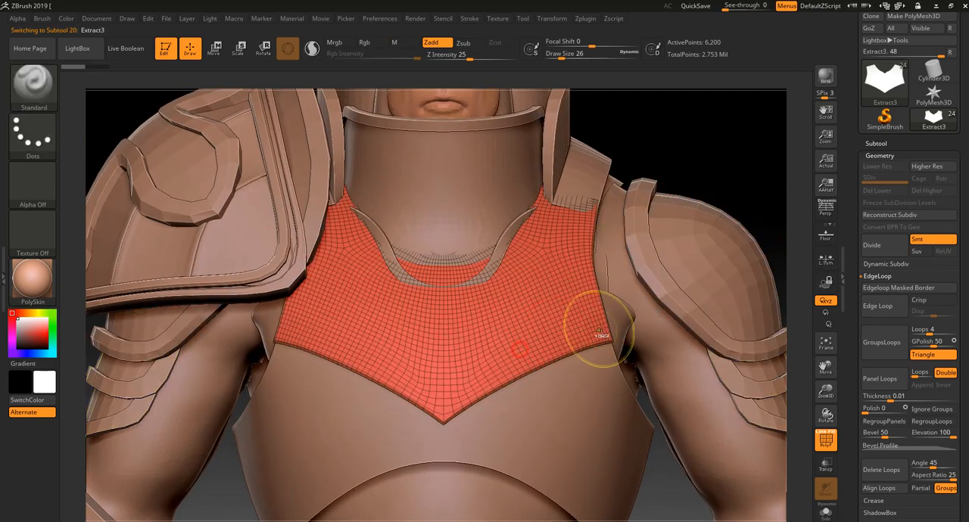
pyautogui.keyDown('ctrl'); pyautogui.moveTo(509, 368); pyautogui.dragTo(468, 369); pyautogui.keyUp('ctrl')
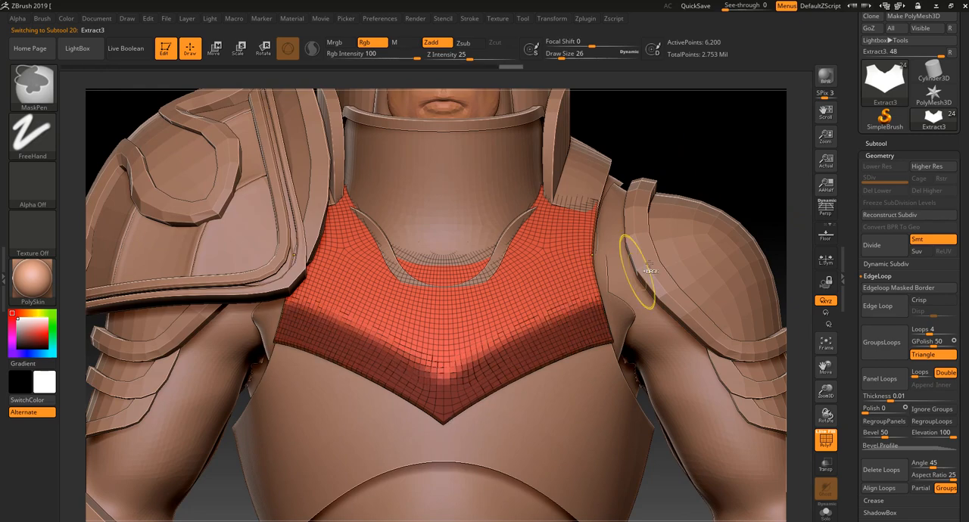
pyautogui.moveTo(736, 186)
pyautogui.keyDown('ctrl'); pyautogui.mouseDown()
pyautogui.moveTo(752, 176)
pyautogui.moveTo(694, 196)
pyautogui.mouseUp(); pyautogui.keyUp('ctrl')
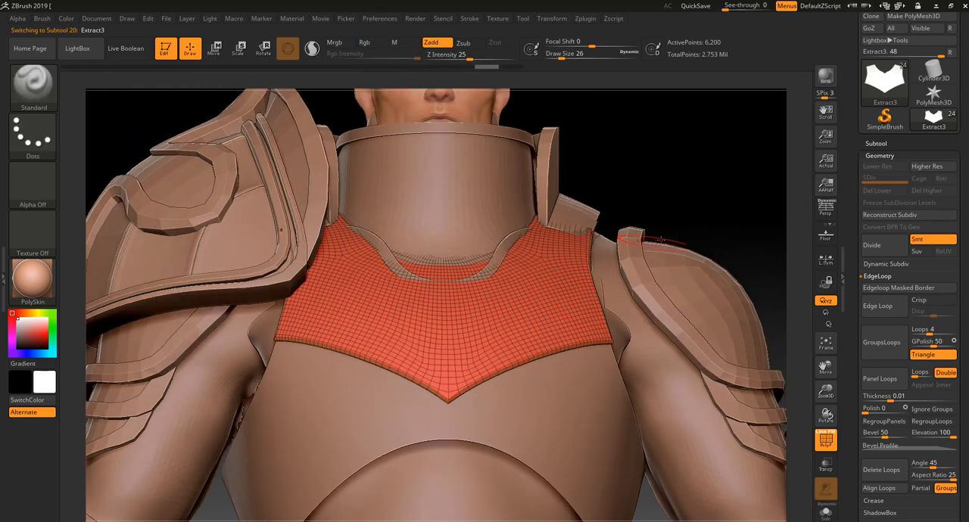
pyautogui.hotkey('shift', 'f')
pyautogui.hotkey('shift', 'f')
pyautogui.moveTo(714, 184); pyautogui.dragTo(635, 257)
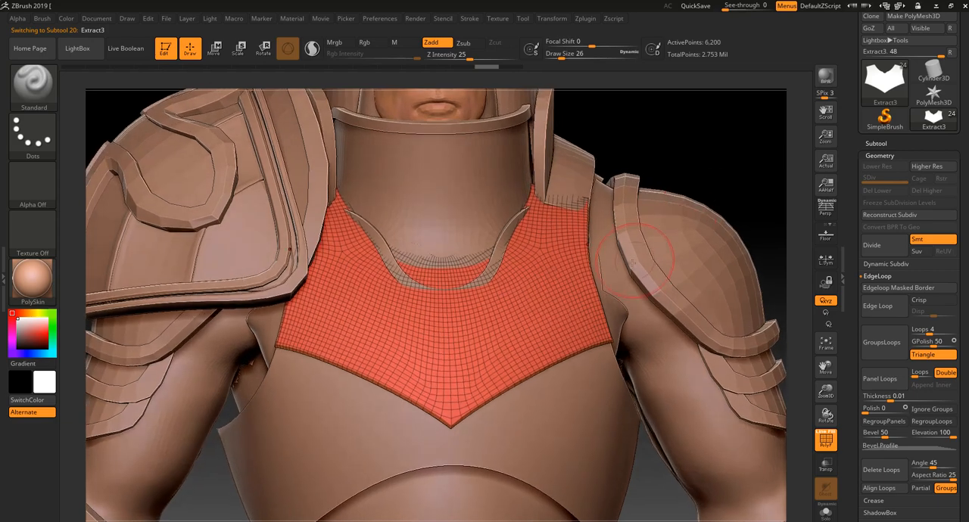
# Hide the finished chest plate and extract the masked area of the body armor as a double-sided piece with thickness 0.001
pyautogui.keyDown('alt'); pyautogui.click(574, 419); pyautogui.keyUp('alt')
pyautogui.click(878, 144)
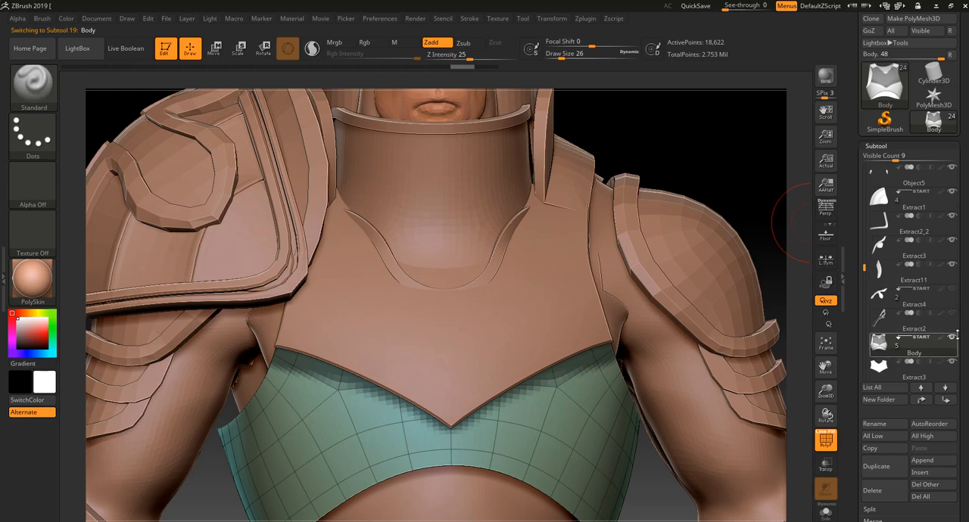
pyautogui.click(952, 362)
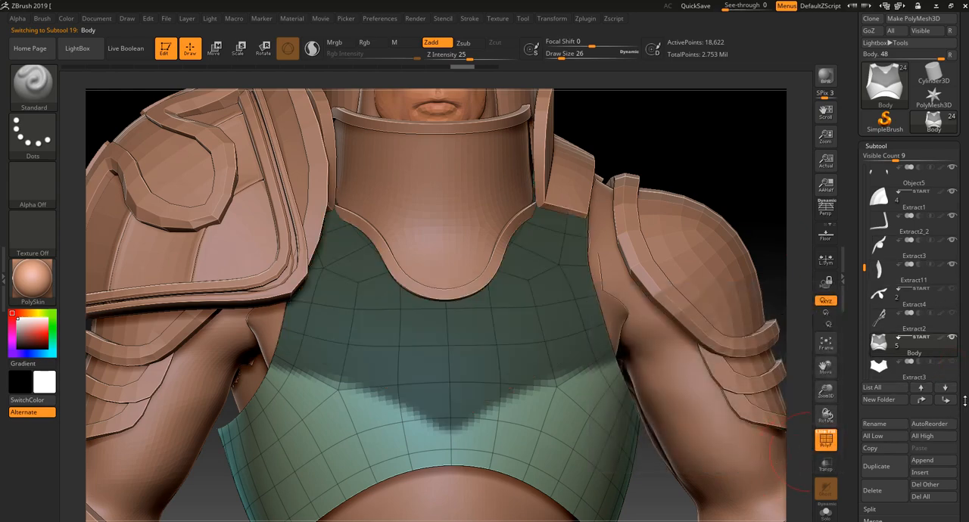
pyautogui.scroll(-5, 908, 349)
pyautogui.click(886, 349)
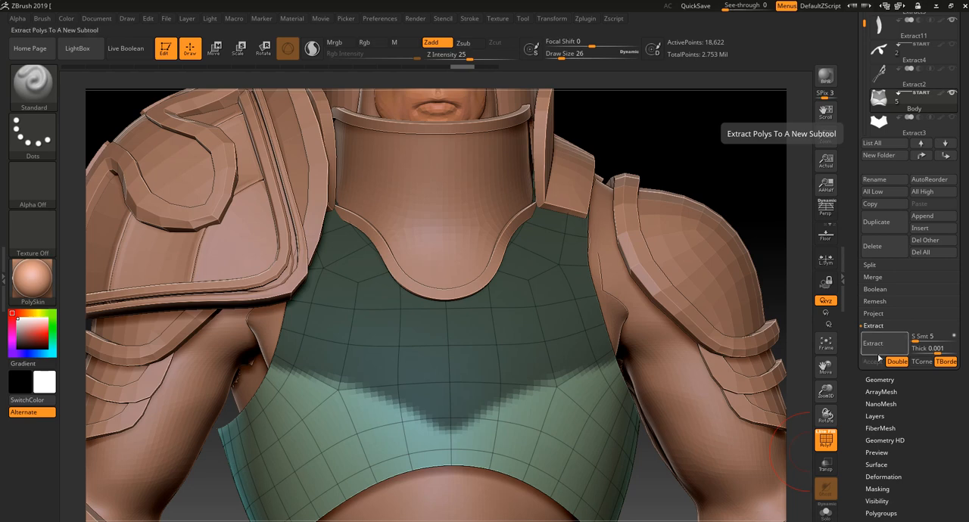
pyautogui.click(878, 350)
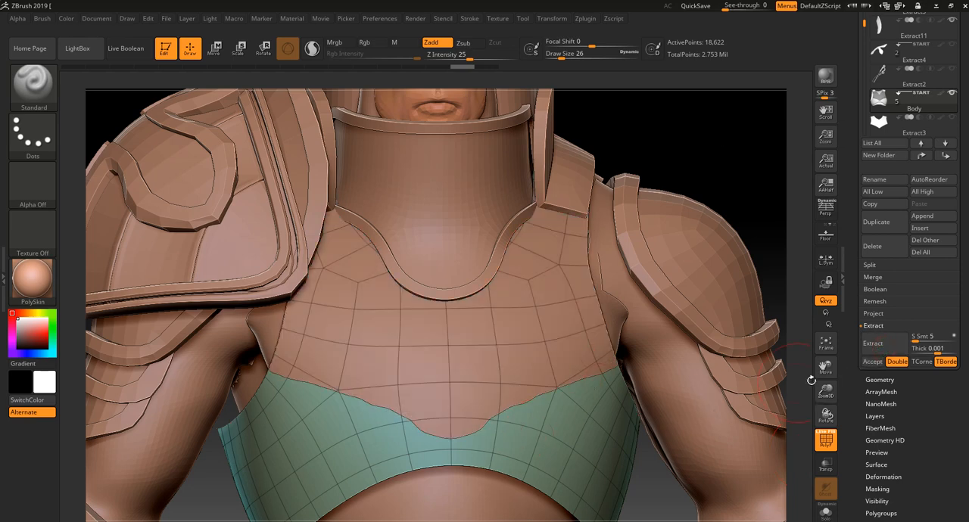
pyautogui.click(872, 362)
# Isolate the front surface of the newly extracted chest piece, clear its mask and delete its hidden geometry
pyautogui.moveTo(773, 198)
pyautogui.mouseDown()
pyautogui.moveTo(771, 231)
pyautogui.moveTo(778, 191)
pyautogui.mouseUp()
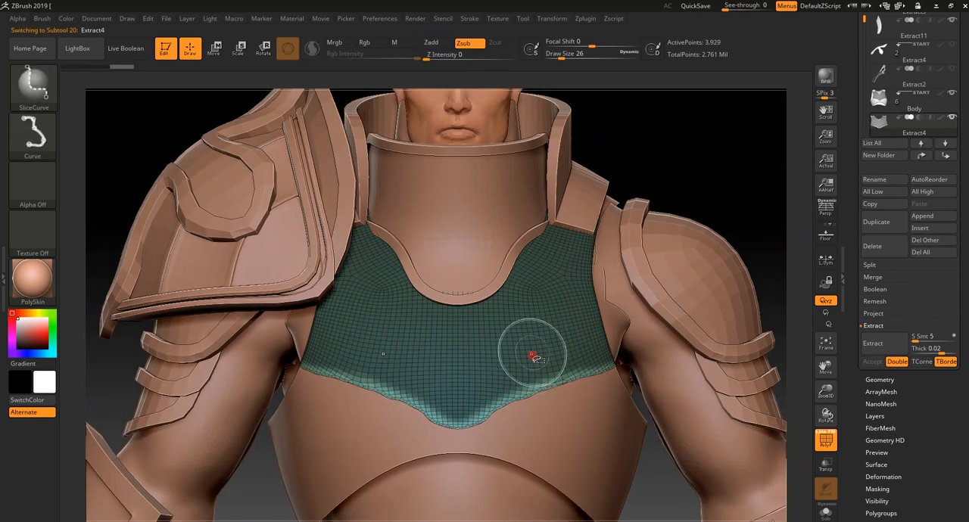
pyautogui.keyDown('ctrl'); pyautogui.keyDown('shift'); pyautogui.click(533, 352); pyautogui.keyUp('shift'); pyautogui.keyUp('ctrl')
pyautogui.hotkey('shift', 'f')
pyautogui.hotkey('shift', 'f')
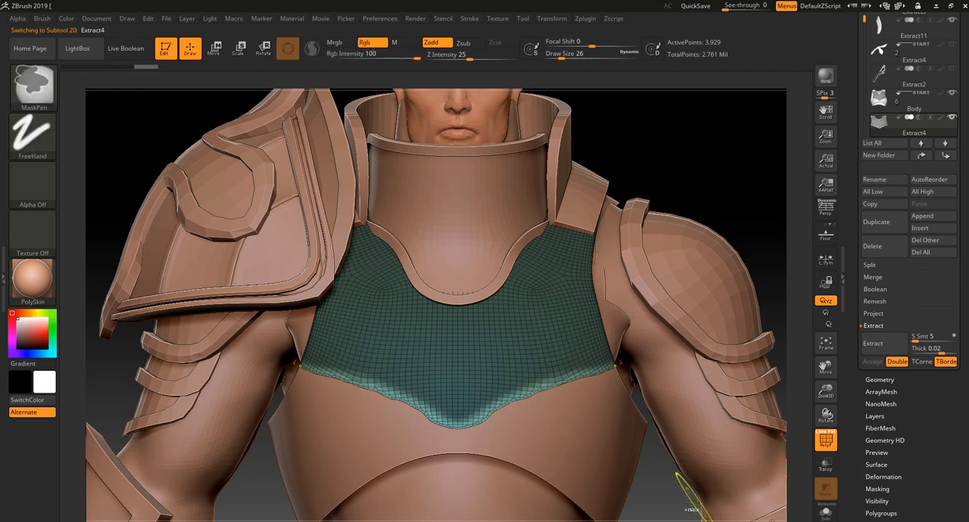
pyautogui.keyDown('ctrl'); pyautogui.moveTo(667, 498); pyautogui.dragTo(689, 461); pyautogui.keyUp('ctrl')
pyautogui.hotkey('shift', 'f')
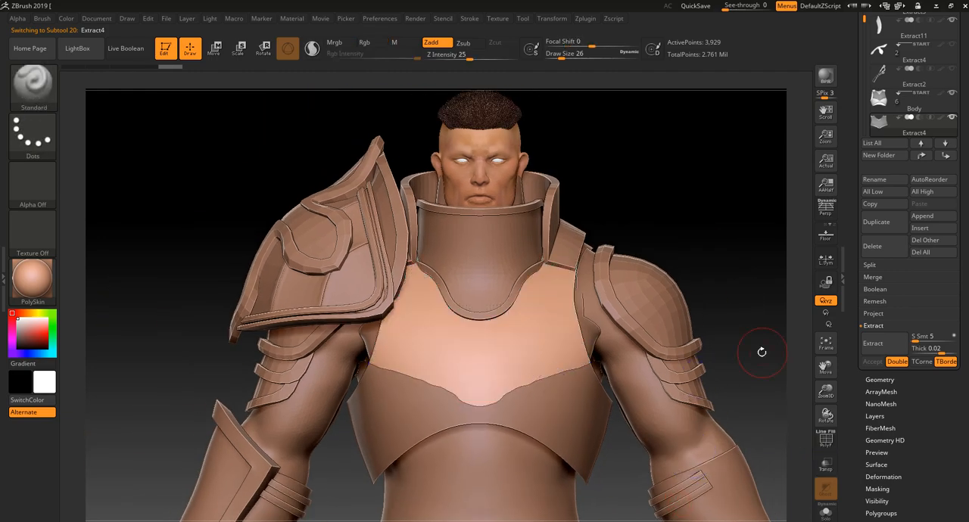
pyautogui.moveTo(761, 349)
pyautogui.mouseDown()
pyautogui.moveTo(743, 368)
pyautogui.moveTo(621, 348)
pyautogui.mouseUp()
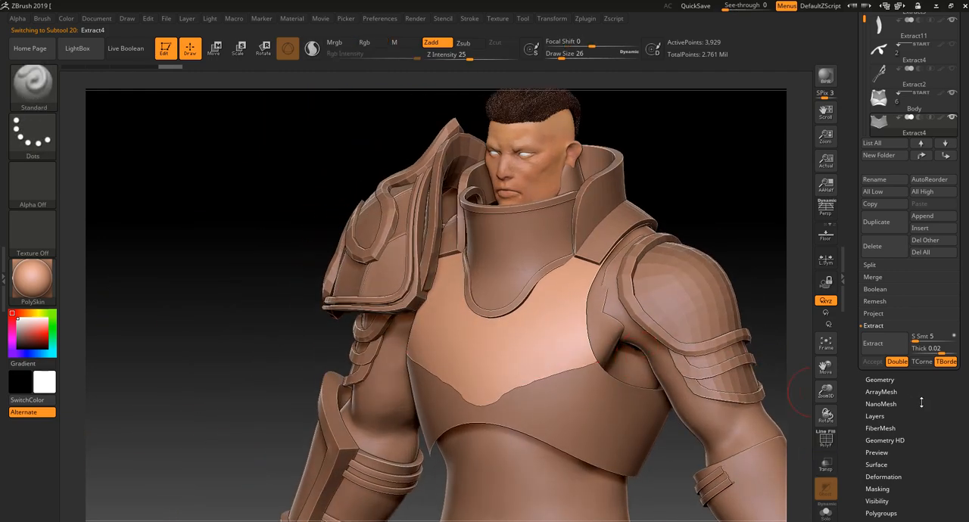
pyautogui.click(879, 379)
pyautogui.scroll(-5, 901, 281)
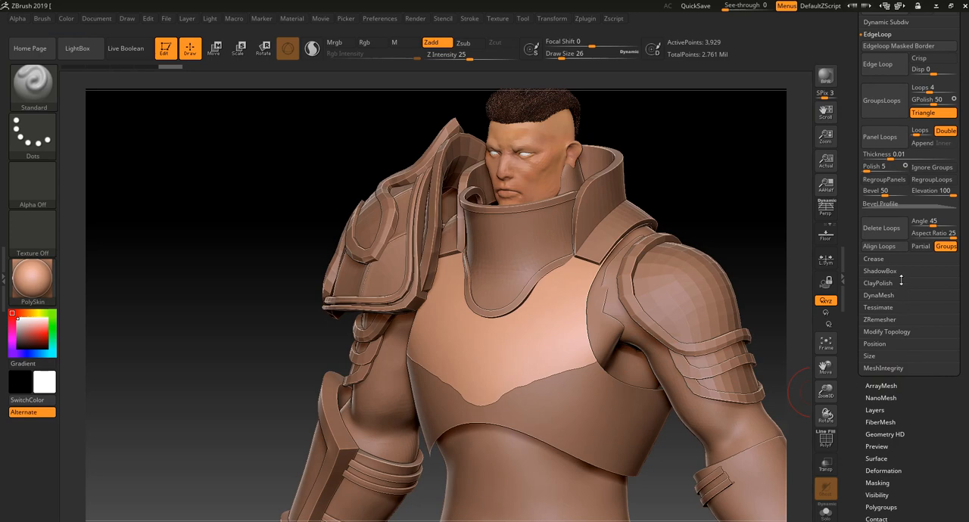
pyautogui.click(891, 330)
pyautogui.click(891, 261)
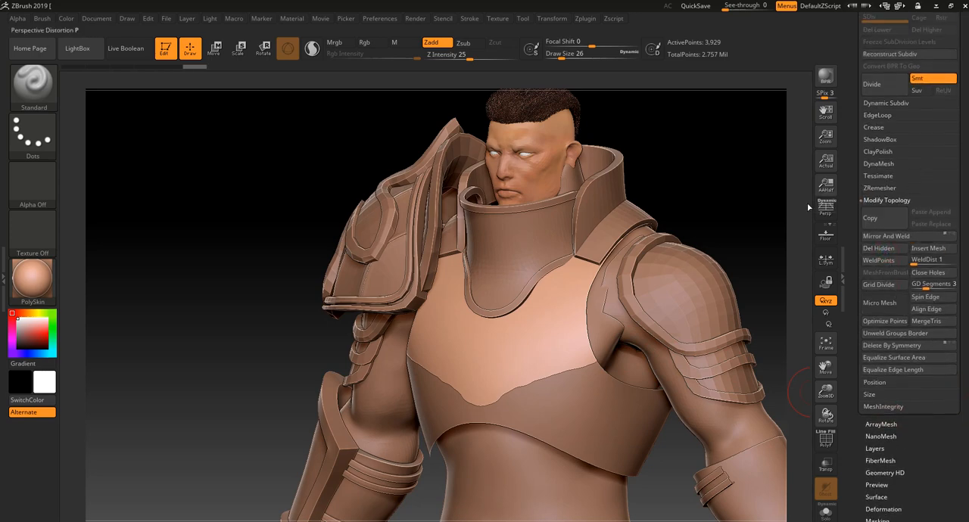
# Try SliceCurve cuts along one half of the chest piece's ragged lower edge, and undo them
pyautogui.moveTo(685, 192); pyautogui.dragTo(727, 198)
pyautogui.moveTo(512, 454)
pyautogui.keyDown('ctrl'); pyautogui.keyDown('shift'); pyautogui.mouseDown()
pyautogui.moveTo(463, 383)
pyautogui.moveTo(368, 334)
pyautogui.moveTo(397, 347)
pyautogui.moveTo(267, 333)
pyautogui.mouseUp(); pyautogui.keyUp('shift'); pyautogui.keyUp('ctrl')
pyautogui.hotkey('shift', 'f')
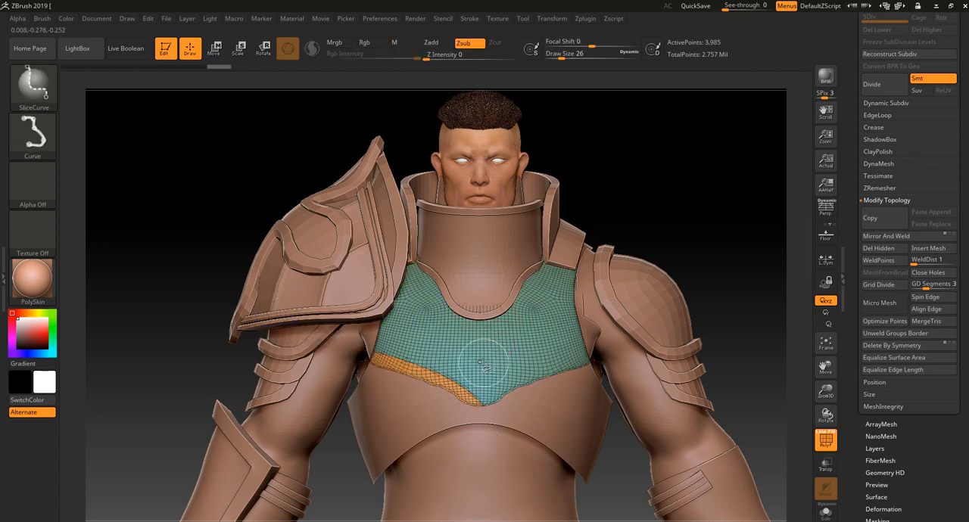
pyautogui.keyDown('ctrl'); pyautogui.keyDown('shift'); pyautogui.click(479, 354); pyautogui.keyUp('shift'); pyautogui.keyUp('ctrl')
pyautogui.moveTo(518, 469)
pyautogui.keyDown('ctrl'); pyautogui.keyDown('shift'); pyautogui.mouseDown()
pyautogui.moveTo(512, 437)
pyautogui.moveTo(480, 400)
pyautogui.mouseUp(); pyautogui.keyUp('shift'); pyautogui.keyUp('ctrl')
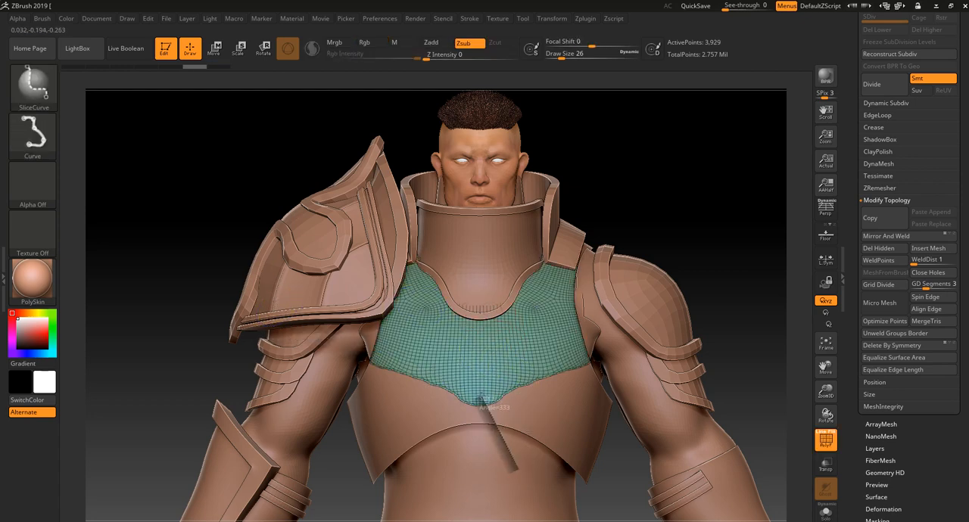
pyautogui.keyDown('ctrl'); pyautogui.keyDown('shift'); pyautogui.moveTo(432, 376); pyautogui.dragTo(331, 351); pyautogui.keyUp('shift'); pyautogui.keyUp('ctrl')
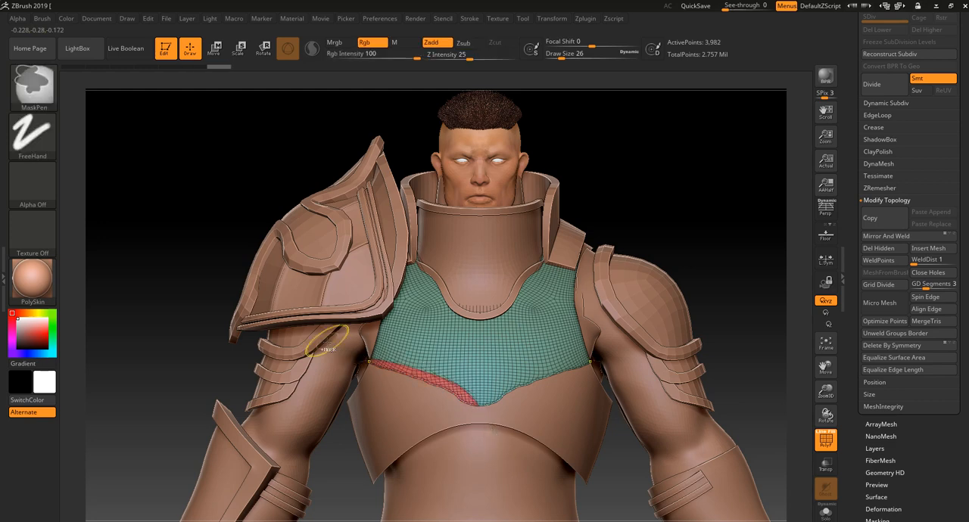
pyautogui.hotkey('ctrl', 'z')
# Slice off the ragged lower edge on one half of the chest piece with SliceCurve and hide the cut-off strip
pyautogui.keyDown('ctrl'); pyautogui.keyDown('shift'); pyautogui.moveTo(507, 434); pyautogui.dragTo(476, 409); pyautogui.keyUp('shift'); pyautogui.keyUp('ctrl')
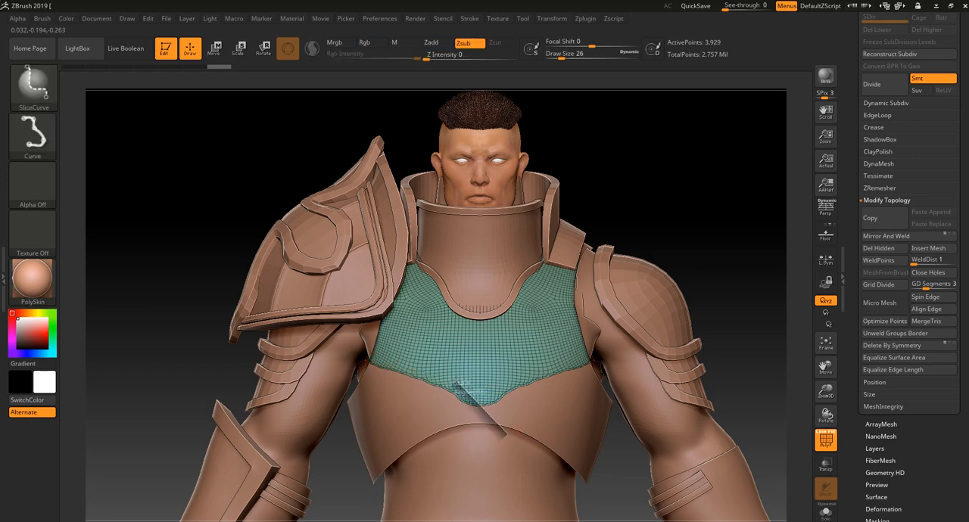
pyautogui.keyDown('ctrl'); pyautogui.keyDown('shift'); pyautogui.moveTo(411, 371); pyautogui.dragTo(352, 350); pyautogui.keyUp('shift'); pyautogui.keyUp('ctrl')
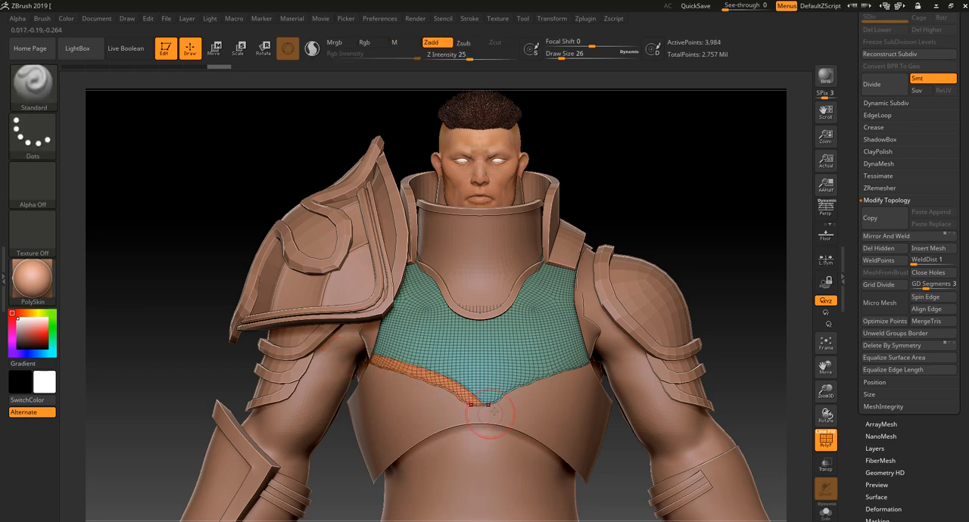
pyautogui.keyDown('ctrl'); pyautogui.keyDown('shift'); pyautogui.click(564, 339); pyautogui.keyUp('shift'); pyautogui.keyUp('ctrl')
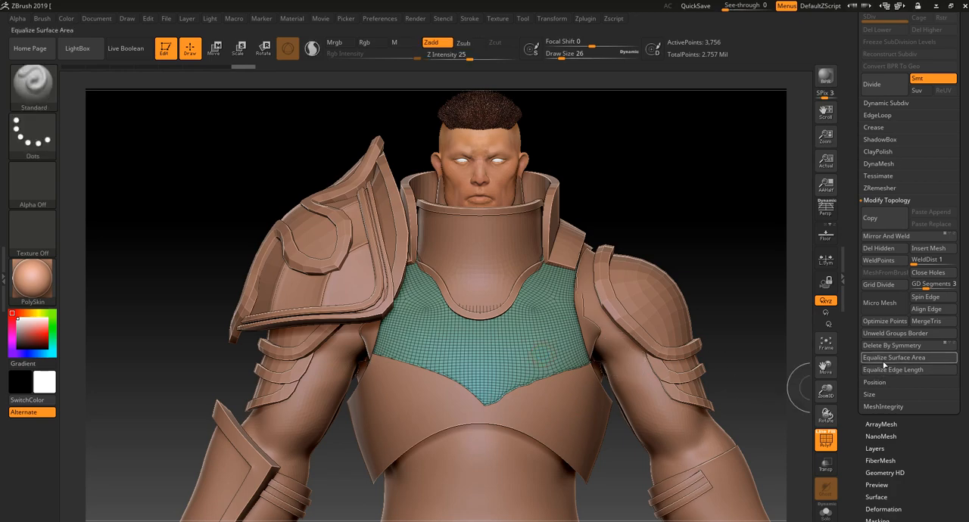
# Delete the chest piece's hidden geometry and apply Mirror And Weld to copy the clean edge across
pyautogui.click(896, 237)
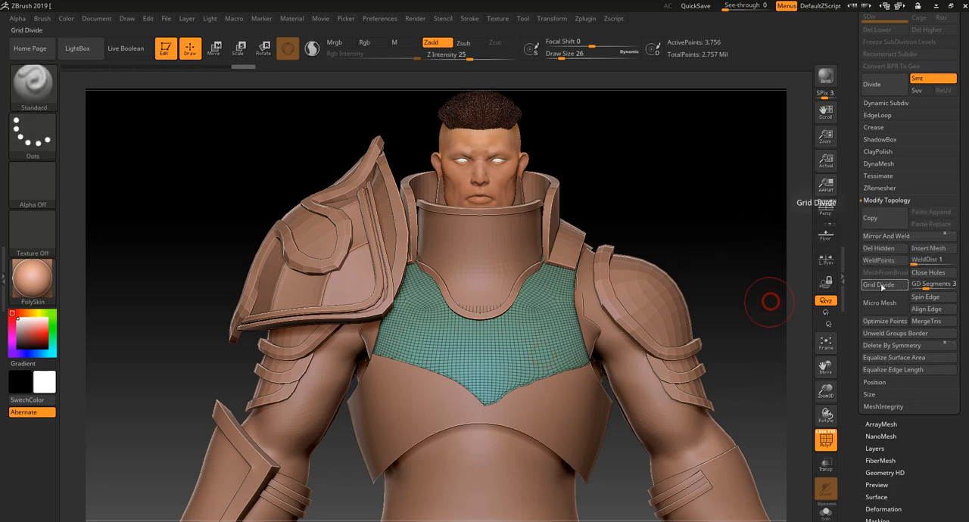
pyautogui.click(879, 248)
pyautogui.moveTo(754, 274)
pyautogui.mouseDown()
pyautogui.moveTo(762, 281)
pyautogui.moveTo(722, 288)
pyautogui.mouseUp()
pyautogui.keyDown('shift'); pyautogui.moveTo(683, 237); pyautogui.dragTo(682, 224); pyautogui.keyUp('shift')
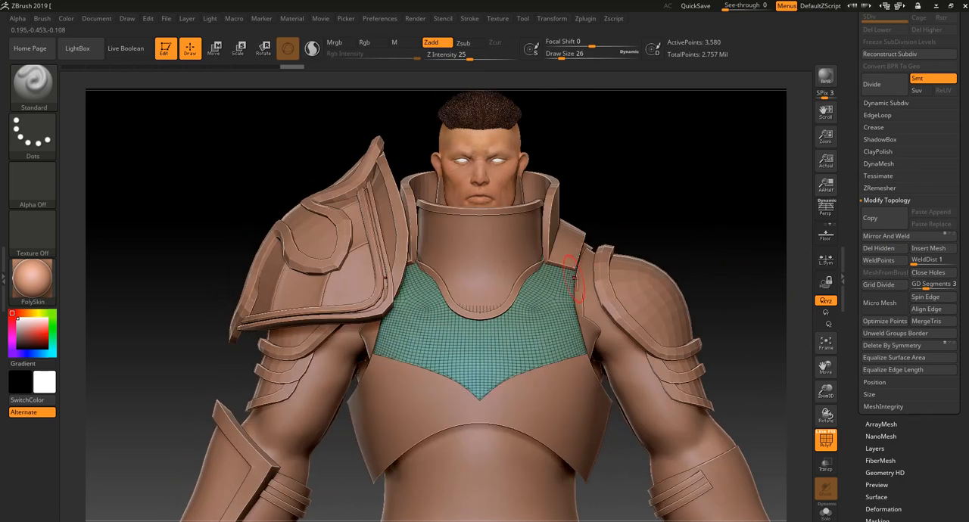
# Turn off the PolyFrame display and make the chest piece above the breastplate the active subtool
pyautogui.moveTo(577, 257)
pyautogui.keyDown('ctrl'); pyautogui.mouseDown()
pyautogui.moveTo(572, 349)
pyautogui.moveTo(507, 382)
pyautogui.mouseUp(); pyautogui.keyUp('ctrl')
pyautogui.keyDown('ctrl'); pyautogui.moveTo(694, 225); pyautogui.dragTo(681, 218); pyautogui.keyUp('ctrl')
pyautogui.hotkey('shift', 'f')
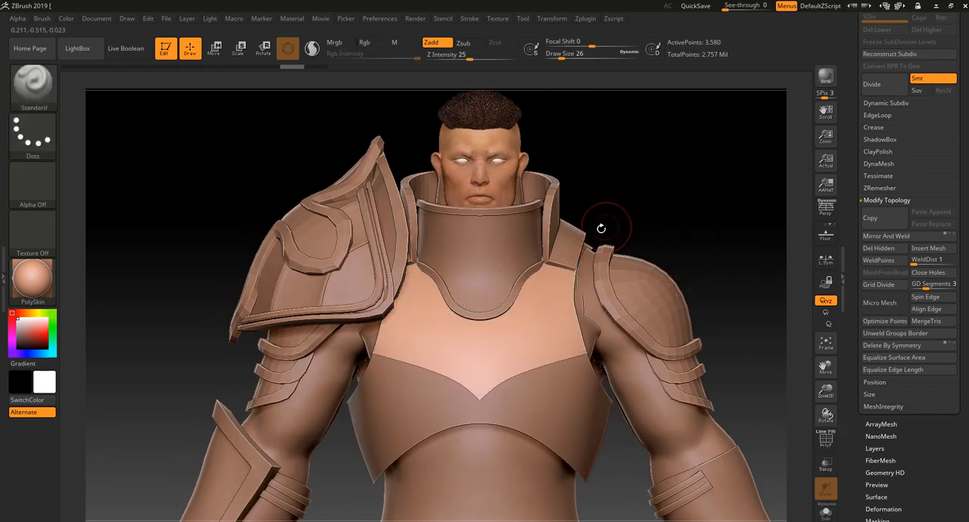
pyautogui.moveTo(610, 214); pyautogui.dragTo(623, 212)
pyautogui.keyDown('alt'); pyautogui.click(511, 239); pyautogui.keyUp('alt')
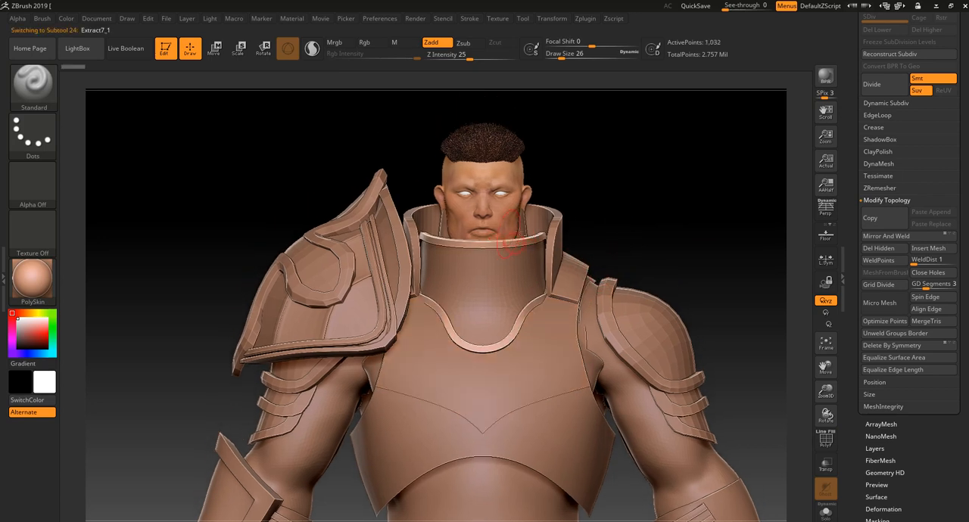
pyautogui.keyDown('alt'); pyautogui.click(558, 332); pyautogui.keyUp('alt')
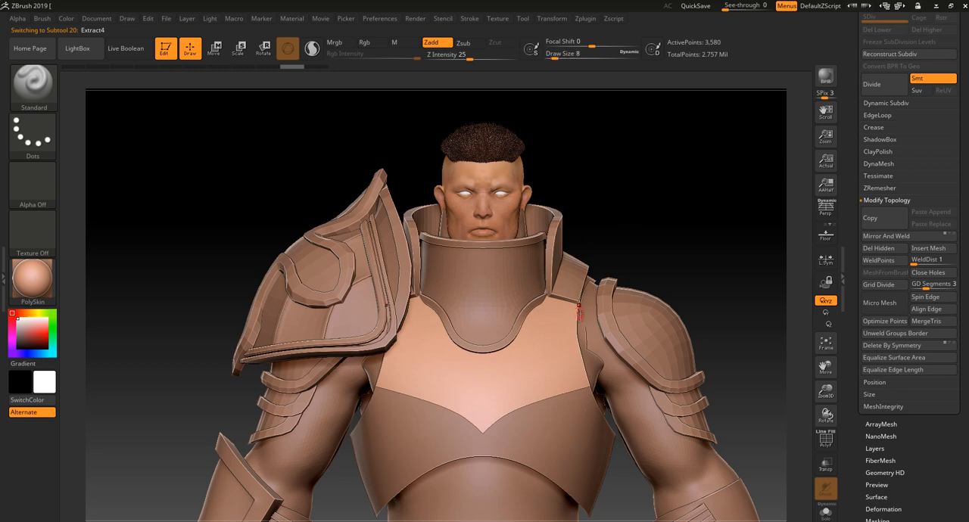
# Mask a symmetrical band along the side edges and the V-shaped lower edge of the chest piece
pyautogui.keyDown('ctrl'); pyautogui.moveTo(579, 306); pyautogui.dragTo(578, 371); pyautogui.keyUp('ctrl')
pyautogui.moveTo(578, 307)
pyautogui.keyDown('ctrl'); pyautogui.mouseDown()
pyautogui.moveTo(584, 378)
pyautogui.moveTo(482, 443)
pyautogui.mouseUp(); pyautogui.keyUp('ctrl')
pyautogui.keyDown('ctrl'); pyautogui.moveTo(543, 404); pyautogui.dragTo(484, 430); pyautogui.keyUp('ctrl')
pyautogui.keyDown('ctrl'); pyautogui.moveTo(545, 392); pyautogui.dragTo(575, 382); pyautogui.keyUp('ctrl')
pyautogui.keyDown('ctrl'); pyautogui.moveTo(483, 421); pyautogui.dragTo(554, 389); pyautogui.keyUp('ctrl')
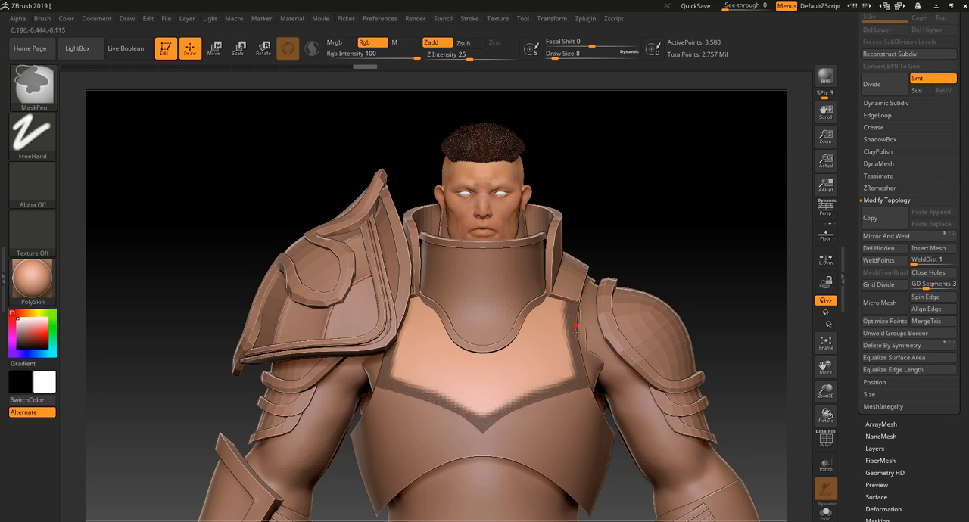
pyautogui.moveTo(656, 264)
pyautogui.keyDown('alt'); pyautogui.mouseDown()
pyautogui.moveTo(632, 225)
pyautogui.moveTo(454, 227)
pyautogui.moveTo(643, 233)
pyautogui.moveTo(675, 261)
pyautogui.mouseUp(); pyautogui.keyUp('alt')
pyautogui.moveTo(706, 230)
pyautogui.mouseDown()
pyautogui.moveTo(646, 258)
pyautogui.moveTo(685, 228)
pyautogui.mouseUp()
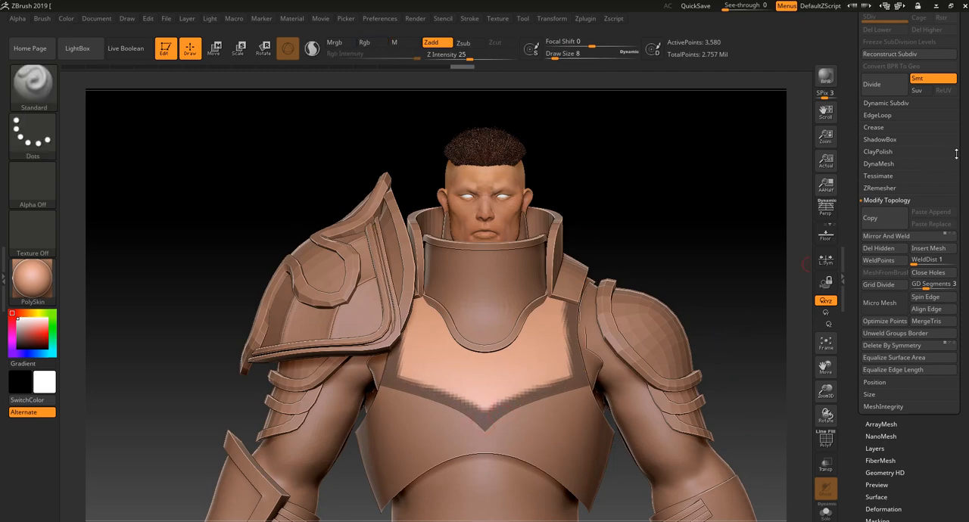
# Extract the masked band as a double-sided piece with smoothness 5 and thickness 0.02, and accept it as a new subtool
pyautogui.moveTo(956, 154); pyautogui.dragTo(958, 311)
pyautogui.click(879, 142)
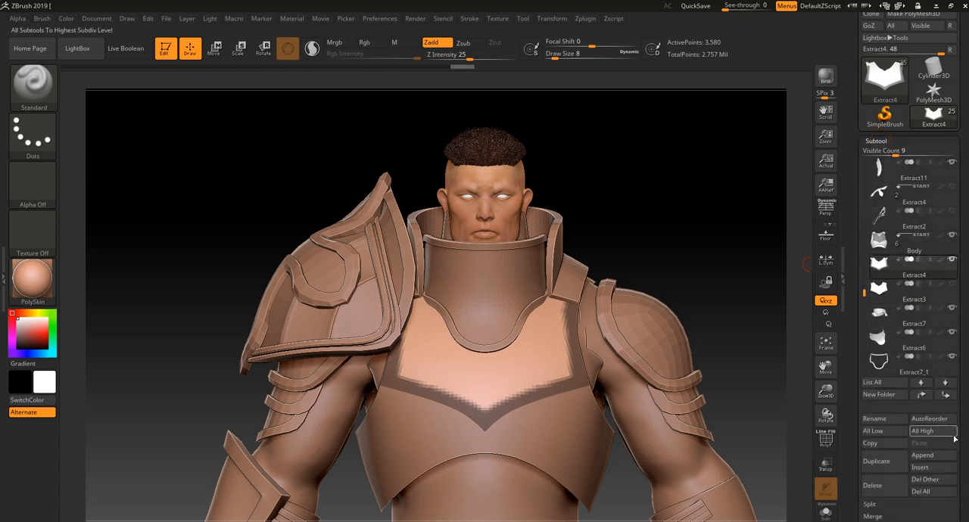
pyautogui.moveTo(962, 463); pyautogui.dragTo(960, 298)
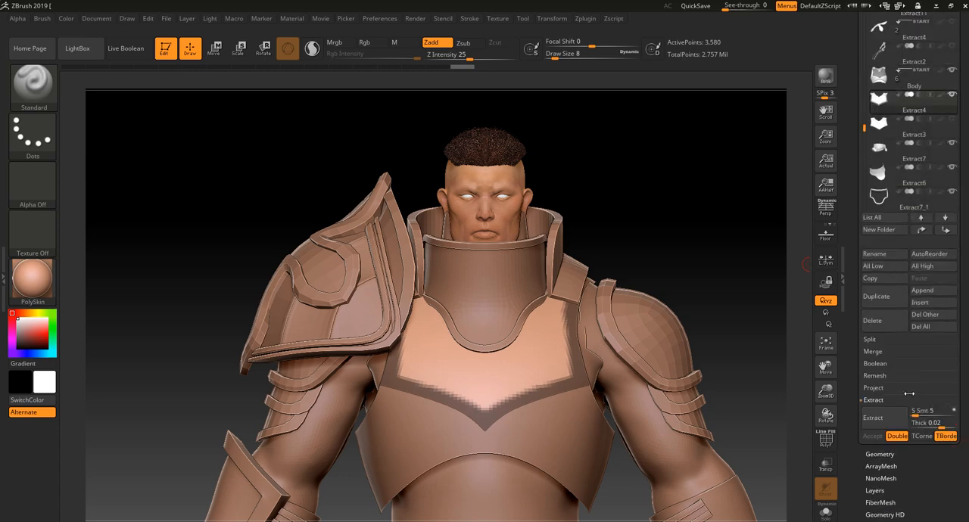
pyautogui.click(882, 423)
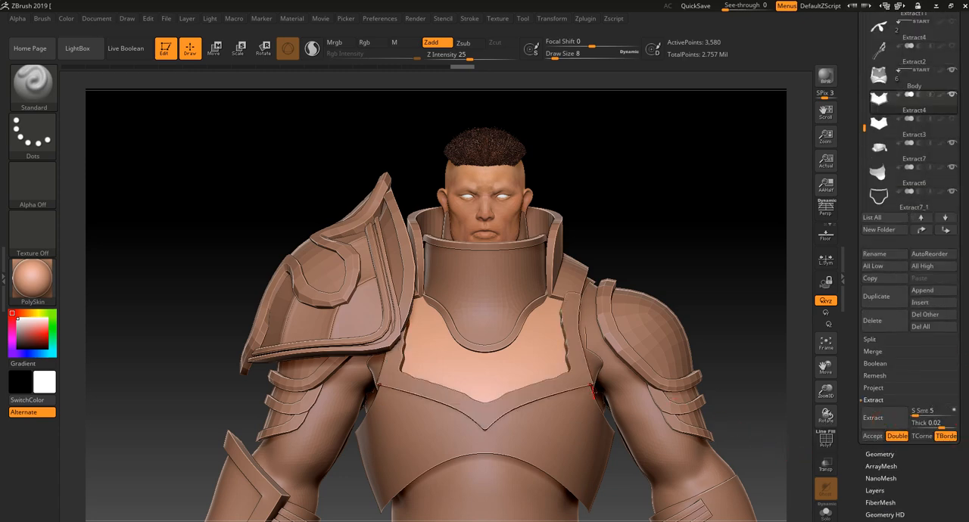
pyautogui.moveTo(746, 384); pyautogui.dragTo(837, 316)
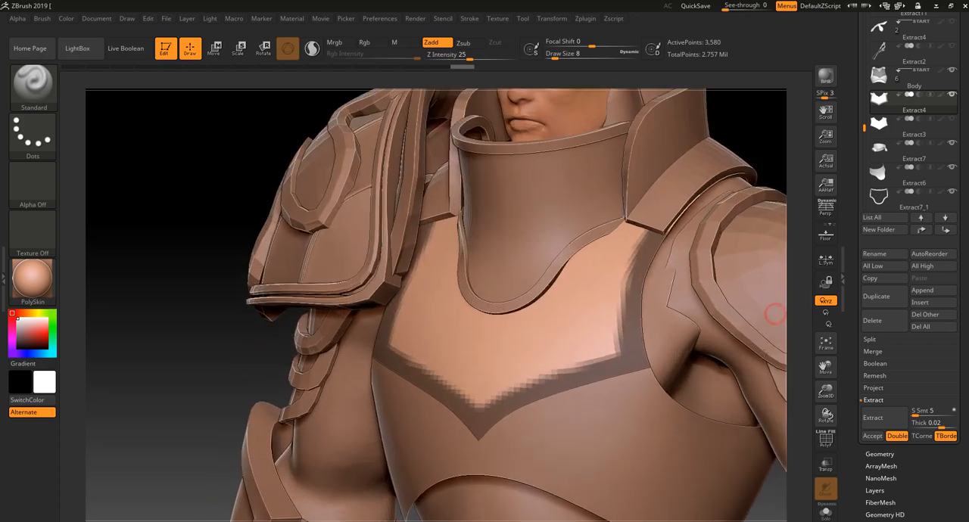
pyautogui.keyDown('alt'); pyautogui.moveTo(751, 144); pyautogui.dragTo(712, 178); pyautogui.keyUp('alt')
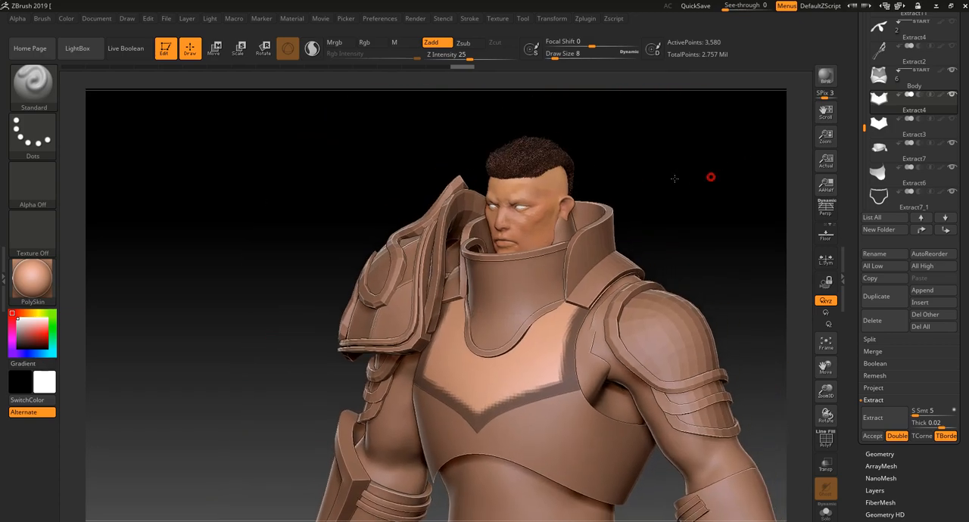
pyautogui.moveTo(643, 203); pyautogui.dragTo(673, 209)
pyautogui.keyDown('alt'); pyautogui.moveTo(657, 259); pyautogui.dragTo(676, 298); pyautogui.keyUp('alt')
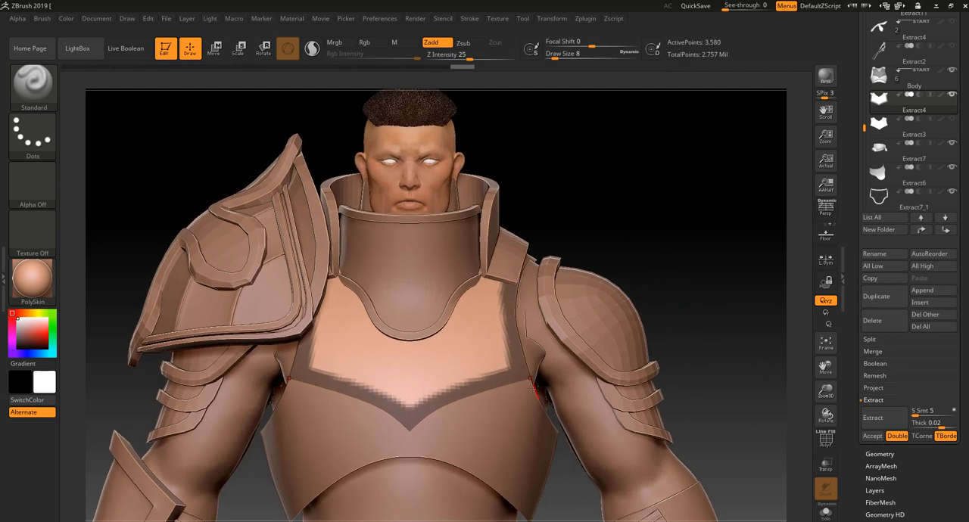
pyautogui.click(871, 437)
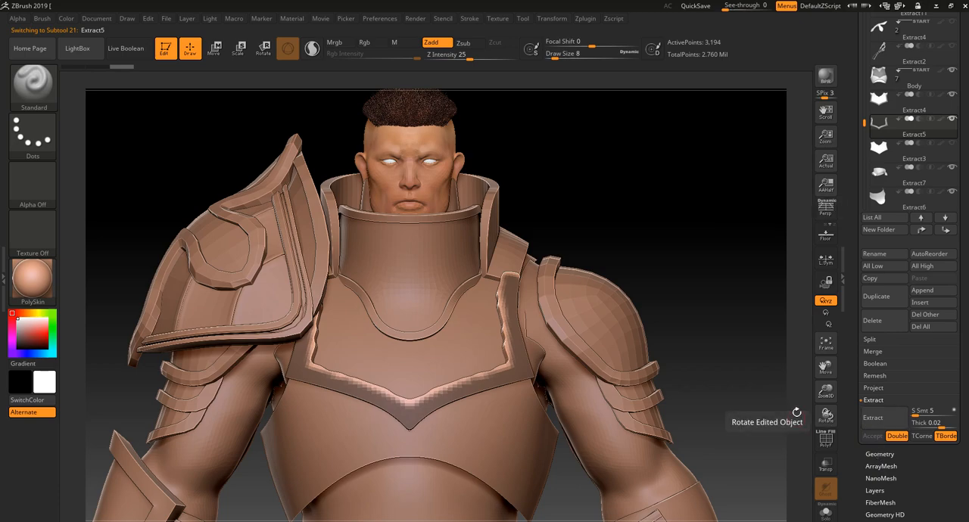
# Examine the extracted trim's edges and topology on the chest with PolyFrame on
pyautogui.moveTo(730, 226)
pyautogui.mouseDown()
pyautogui.moveTo(705, 242)
pyautogui.moveTo(726, 223)
pyautogui.mouseUp()
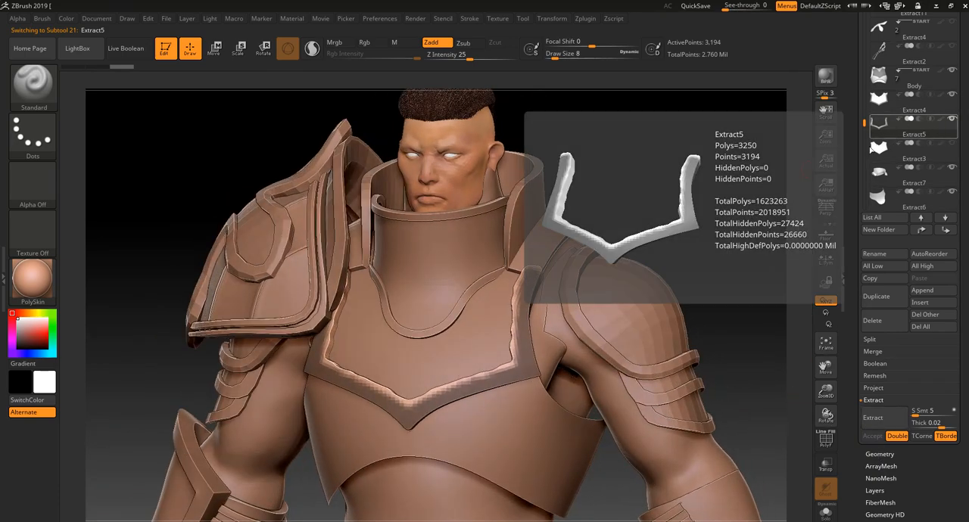
pyautogui.moveTo(773, 174); pyautogui.dragTo(737, 209)
pyautogui.press('shift')
pyautogui.hotkey('shift', 'f')
pyautogui.press('f')
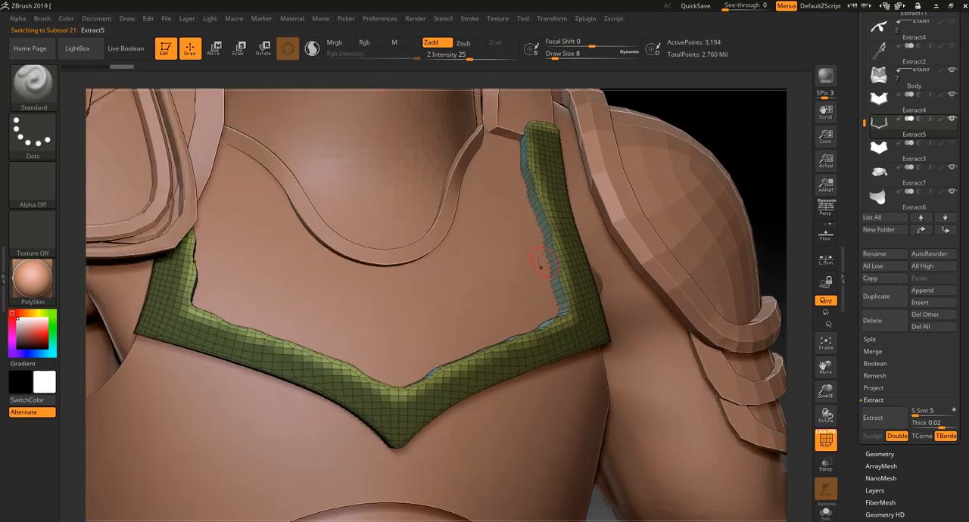
pyautogui.press('f')
pyautogui.press('f')
pyautogui.keyDown('ctrl'); pyautogui.moveTo(735, 159); pyautogui.dragTo(757, 182); pyautogui.keyUp('ctrl')
pyautogui.hotkey('shift', 'f')
pyautogui.hotkey('shift', 'f')
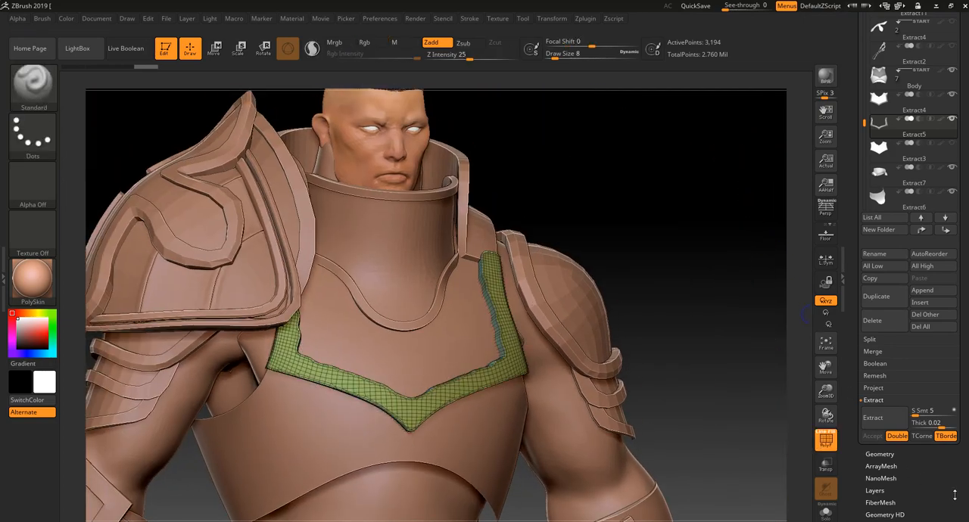
# Try to smooth the extracted trim with Polish By Groups, and undo the polish
pyautogui.moveTo(950, 492); pyautogui.dragTo(940, 408)
pyautogui.click(903, 300)
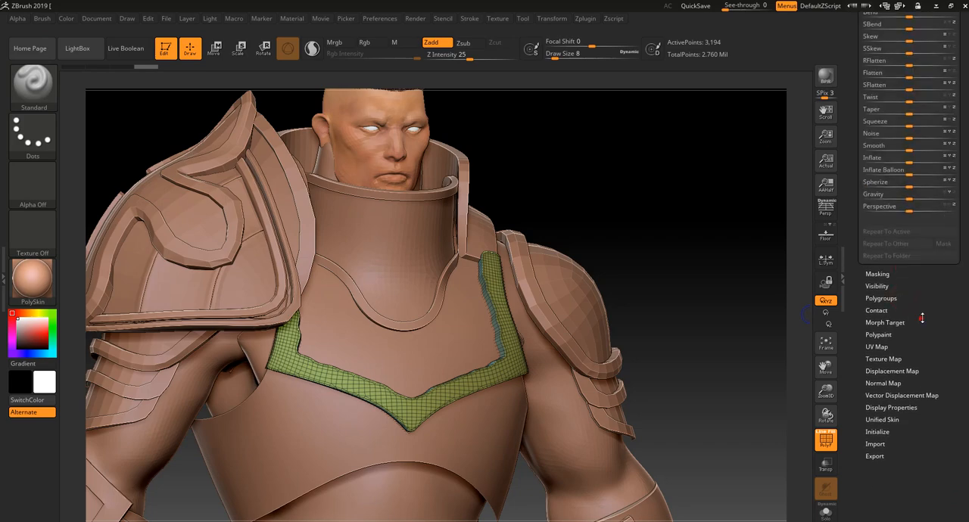
pyautogui.click(953, 144)
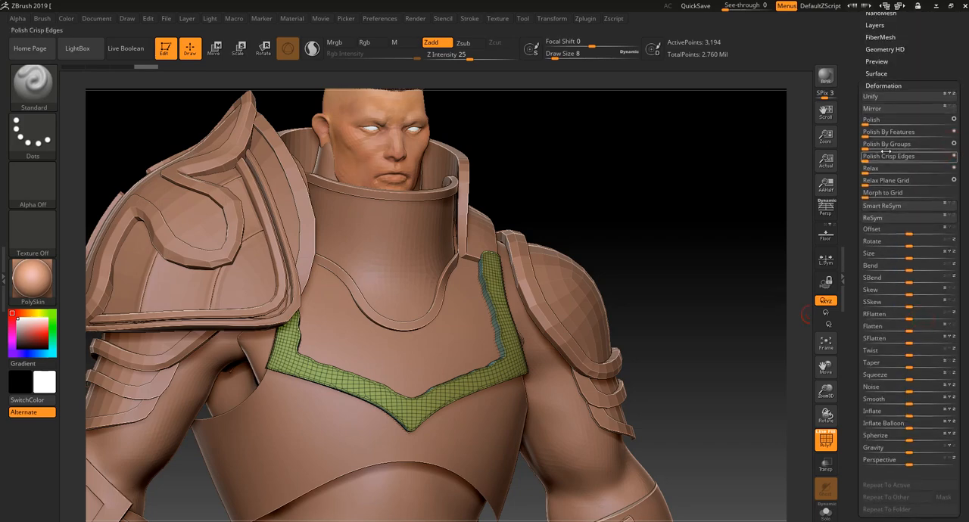
pyautogui.moveTo(884, 146); pyautogui.dragTo(902, 147)
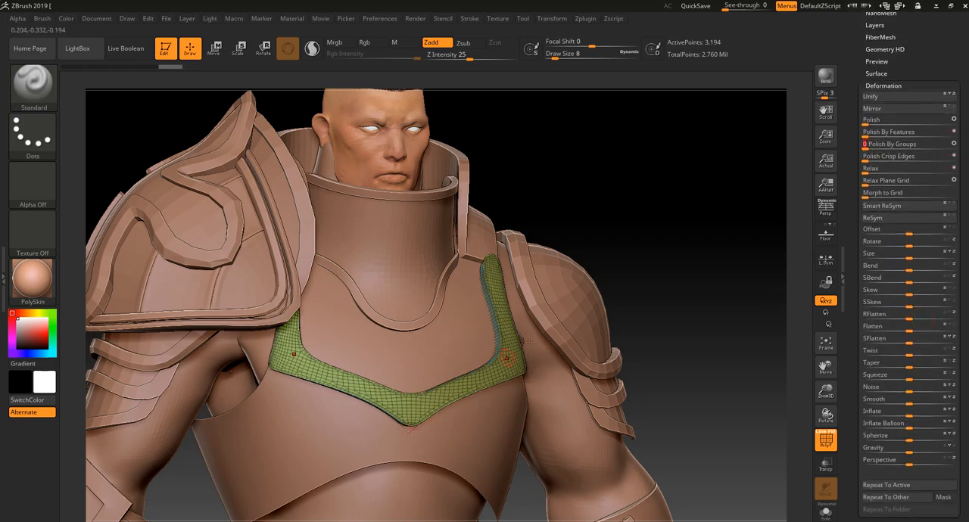
pyautogui.moveTo(673, 261); pyautogui.dragTo(595, 304)
pyautogui.hotkey('shift', 'f')
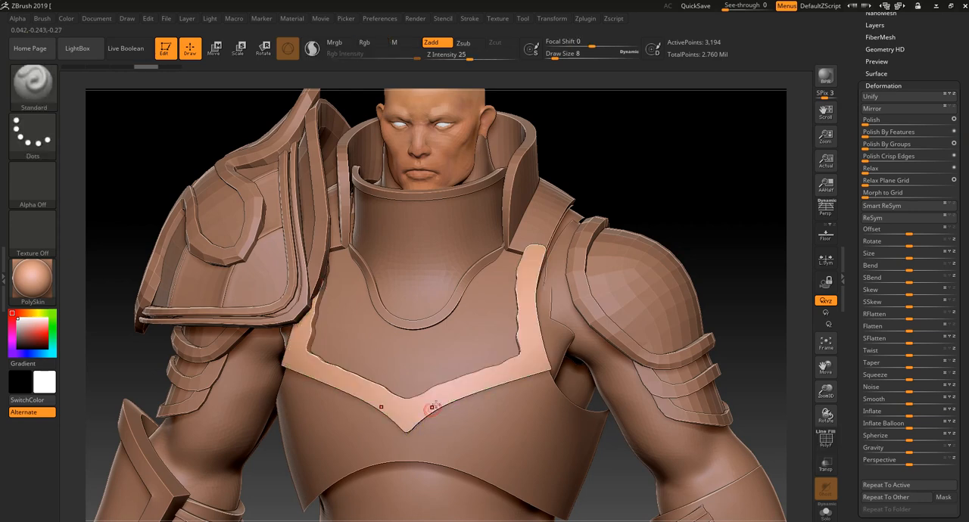
# Solo the extracted trim and isolate its front surface by hiding the other polygroups
pyautogui.keyDown('alt'); pyautogui.moveTo(711, 191); pyautogui.dragTo(706, 212); pyautogui.keyUp('alt')
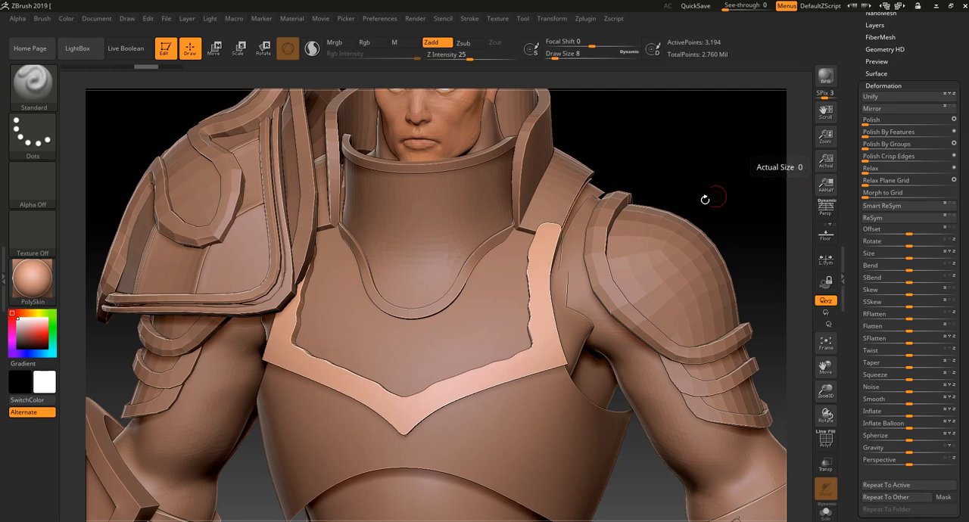
pyautogui.moveTo(710, 172); pyautogui.dragTo(723, 168)
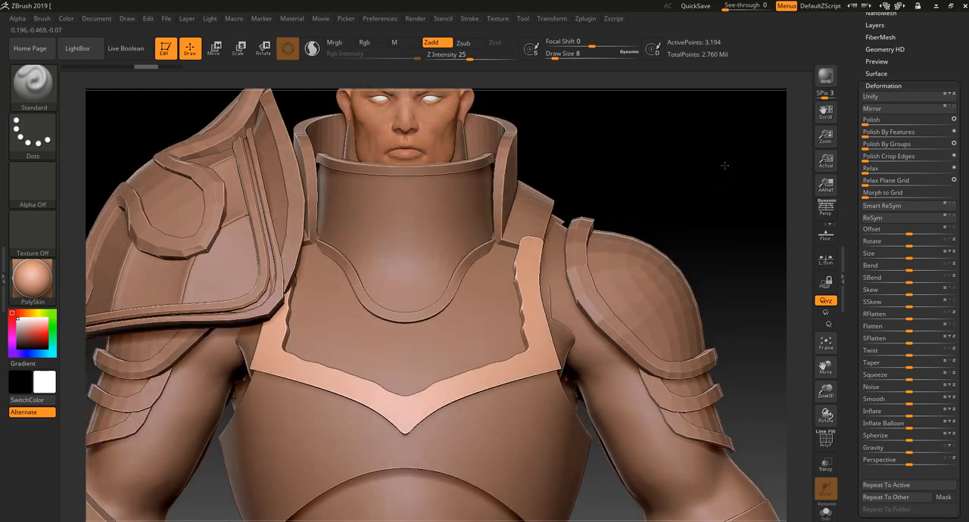
pyautogui.moveTo(703, 205); pyautogui.dragTo(719, 202)
pyautogui.moveTo(769, 232)
pyautogui.mouseDown()
pyautogui.moveTo(738, 217)
pyautogui.moveTo(755, 231)
pyautogui.mouseUp()
pyautogui.click(829, 513)
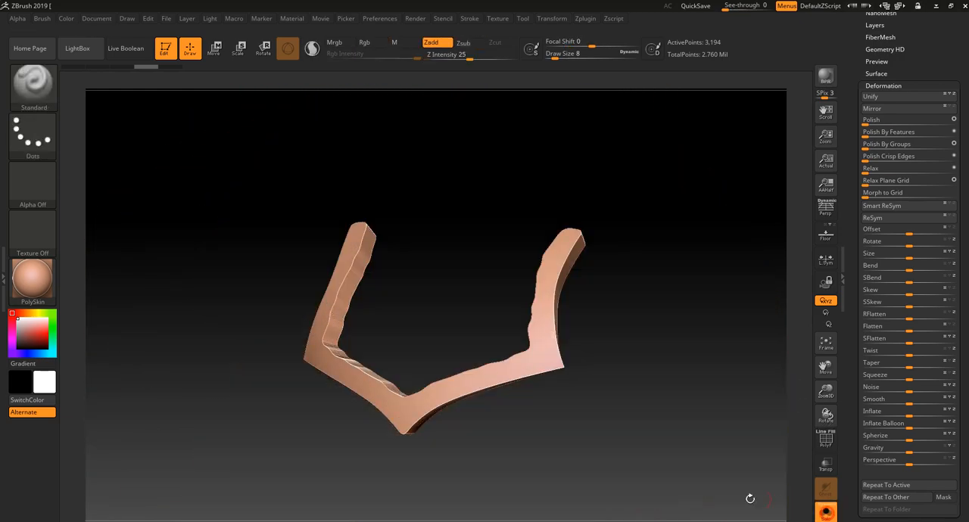
pyautogui.moveTo(750, 496); pyautogui.dragTo(588, 487)
pyautogui.keyDown('ctrl'); pyautogui.keyDown('shift'); pyautogui.click(408, 397); pyautogui.keyUp('shift'); pyautogui.keyUp('ctrl')
pyautogui.moveTo(405, 460); pyautogui.dragTo(333, 453)
pyautogui.click(799, 265)
# Delete the trim's hidden geometry and flip the normals of the remaining surface
pyautogui.moveTo(935, 59); pyautogui.dragTo(910, 186)
pyautogui.click(881, 215)
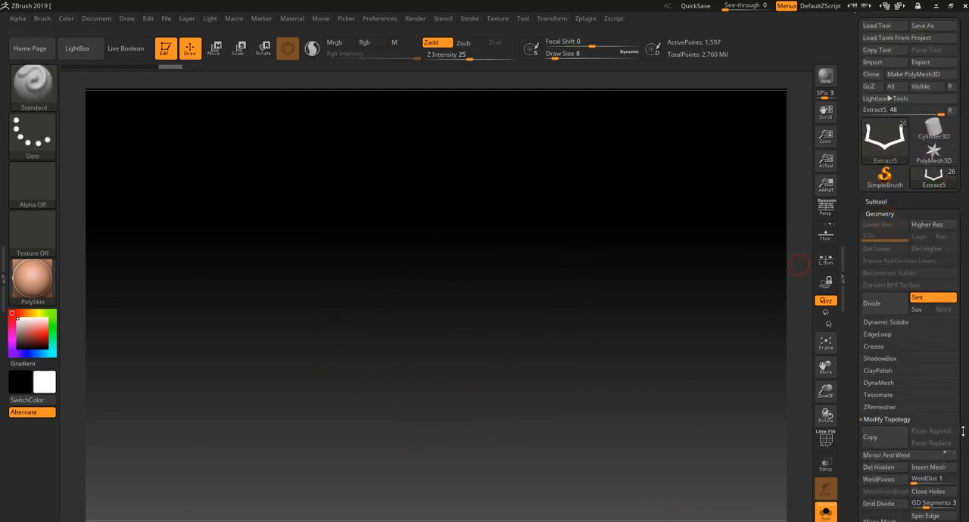
pyautogui.moveTo(963, 430); pyautogui.dragTo(962, 247)
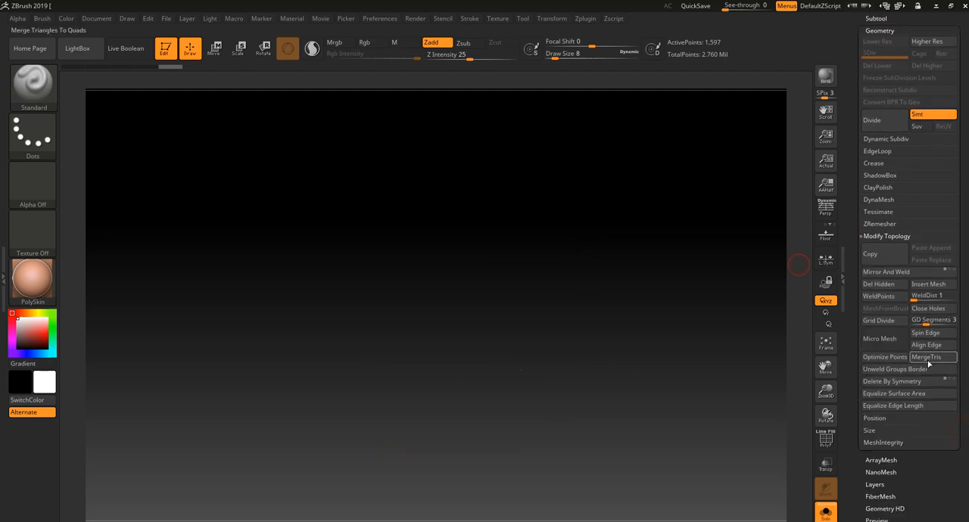
pyautogui.click(885, 286)
pyautogui.moveTo(930, 465); pyautogui.dragTo(914, 368)
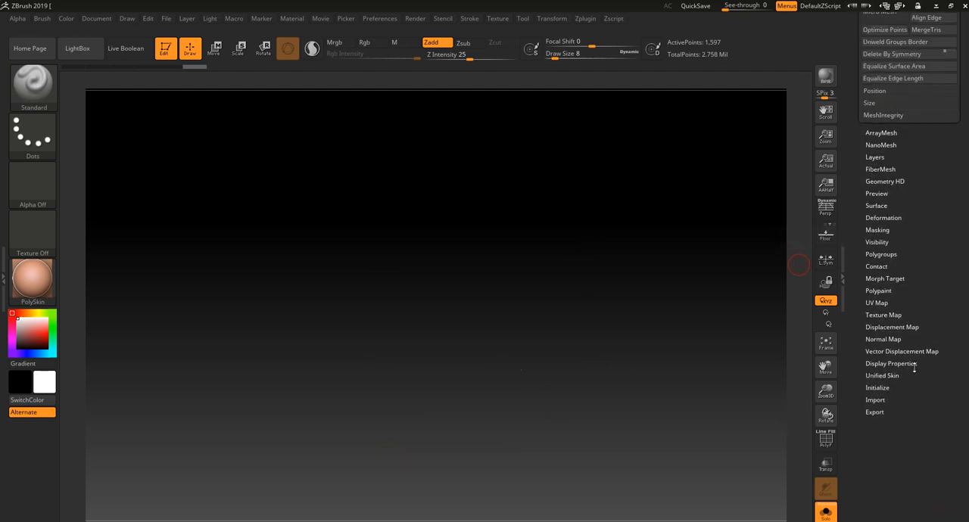
pyautogui.click(892, 364)
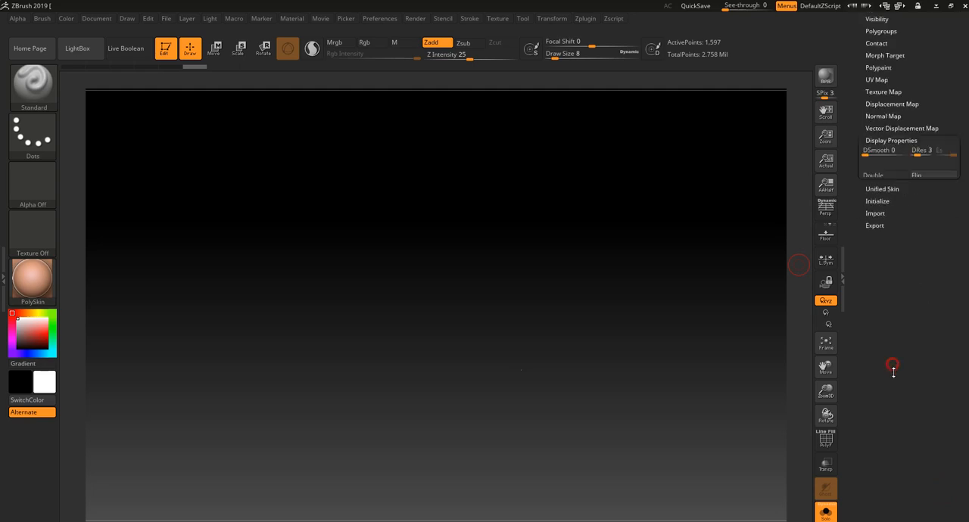
pyautogui.click(927, 290)
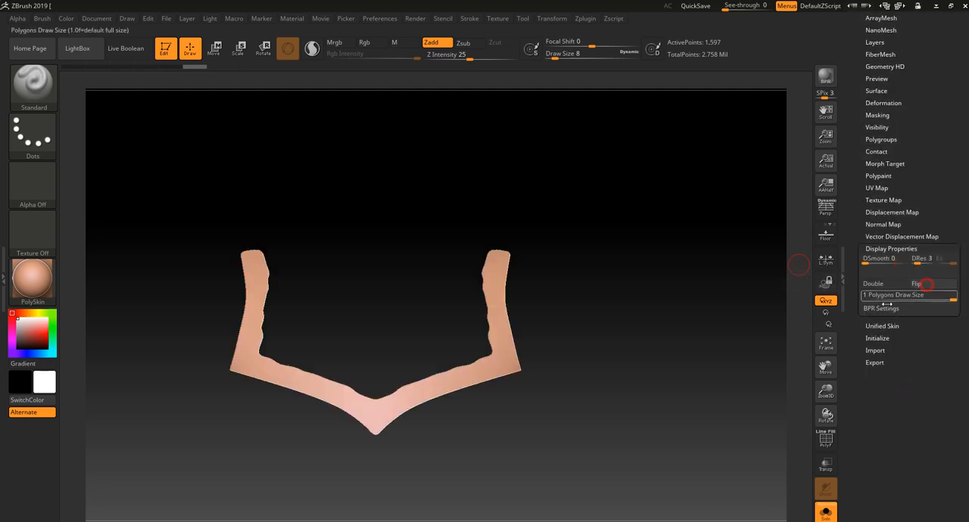
# Check the trim in place among the armor, and solo it again with PolyFrame on
pyautogui.click(825, 513)
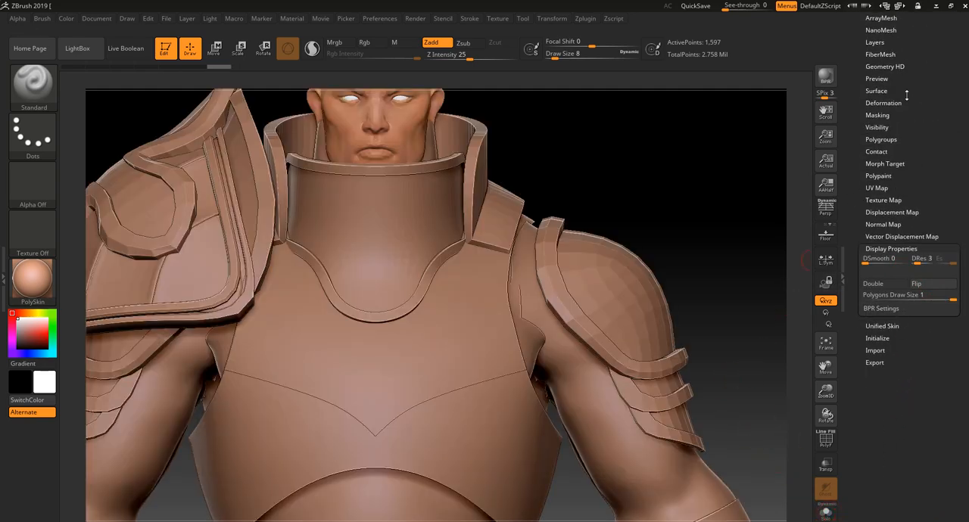
pyautogui.moveTo(907, 94); pyautogui.dragTo(930, 154)
pyautogui.hotkey('shift', 'f')
pyautogui.click(825, 514)
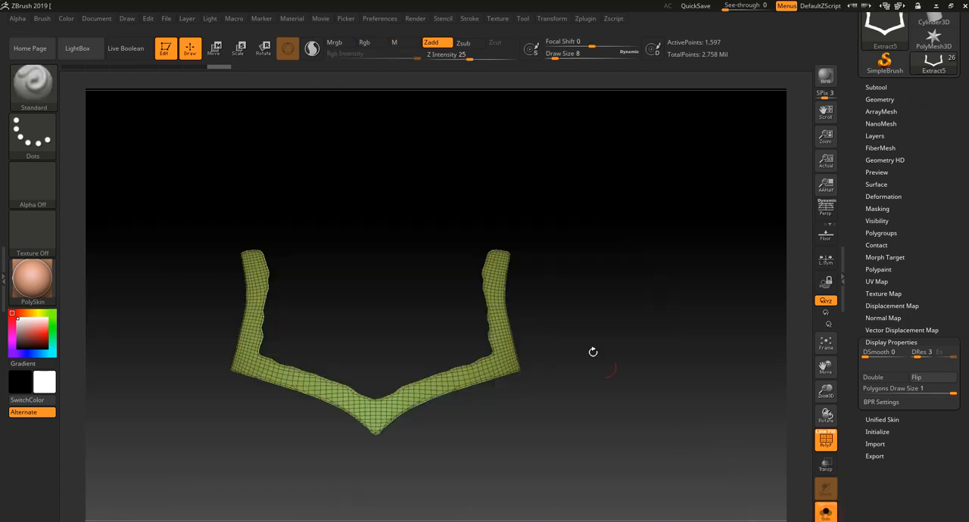
pyautogui.keyDown('alt'); pyautogui.moveTo(540, 215); pyautogui.dragTo(508, 210); pyautogui.keyUp('alt')
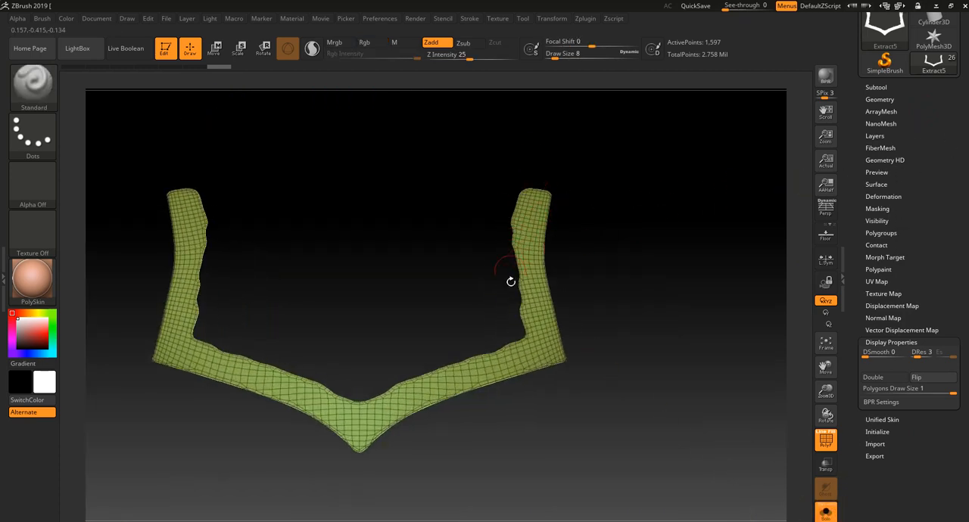
# Try to smooth the trim's wavy edges with Polish By Features, and undo the polish
pyautogui.moveTo(425, 355); pyautogui.dragTo(802, 163)
pyautogui.click(893, 102)
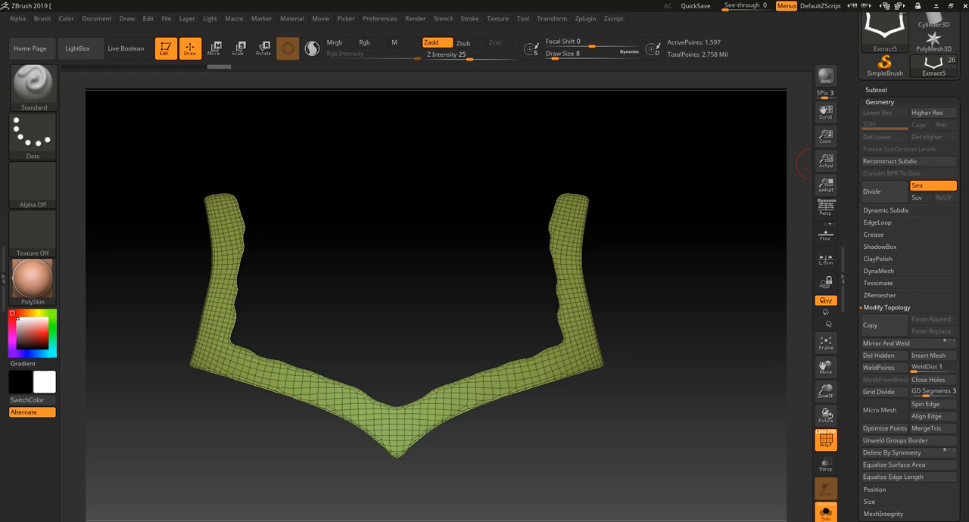
pyautogui.scroll(-5, 928, 438)
pyautogui.click(883, 340)
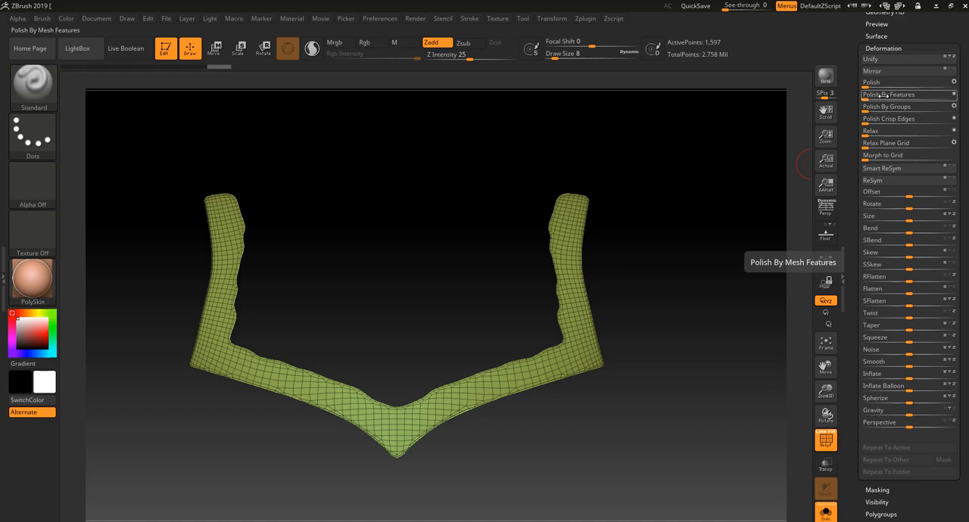
pyautogui.moveTo(868, 97); pyautogui.dragTo(908, 97)
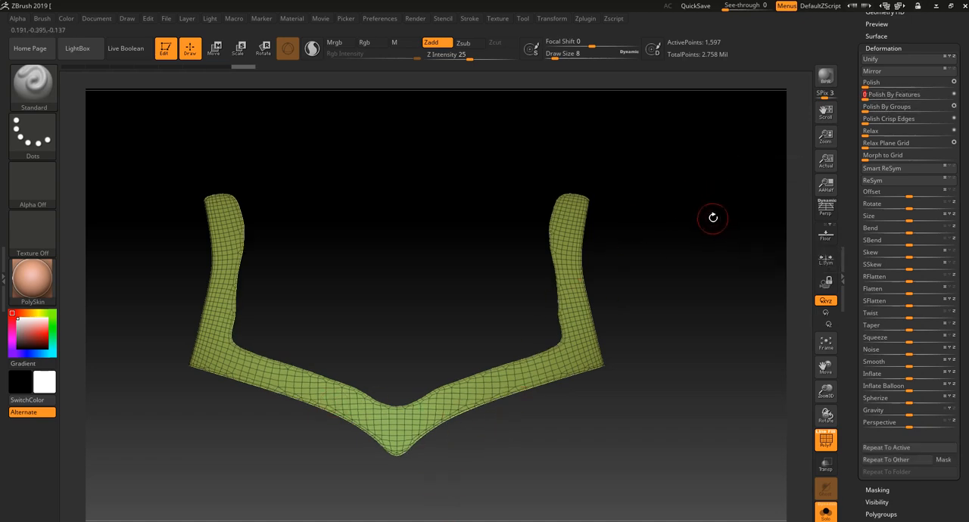
pyautogui.hotkey('ctrl', 'z')
pyautogui.moveTo(412, 469)
pyautogui.keyDown('alt'); pyautogui.mouseDown()
pyautogui.moveTo(452, 494)
pyautogui.moveTo(469, 490)
pyautogui.mouseUp(); pyautogui.keyUp('alt')
# Hide the V-shaped trim subtool Extract5, select the Extract4 chest plate, and turn off Solo
pyautogui.scroll(3, 953, 91)
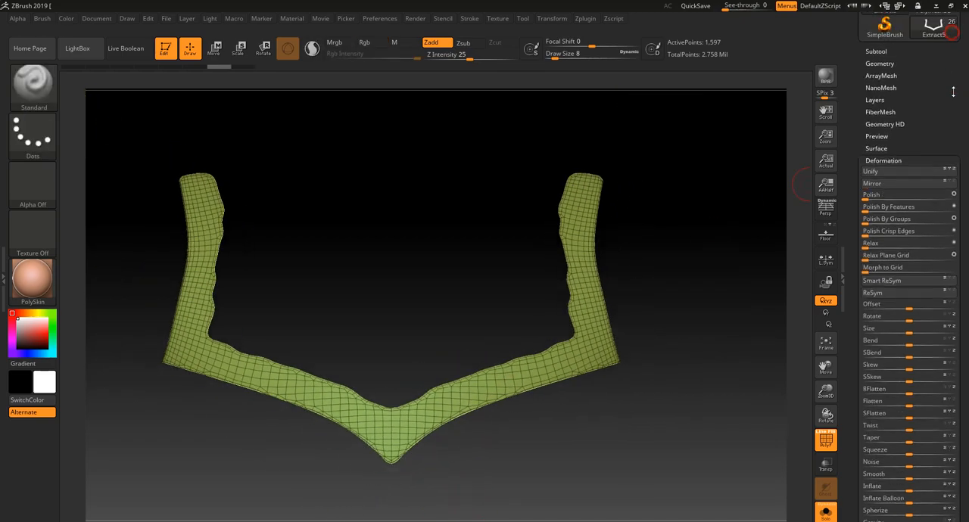
pyautogui.click(882, 65)
pyautogui.click(884, 52)
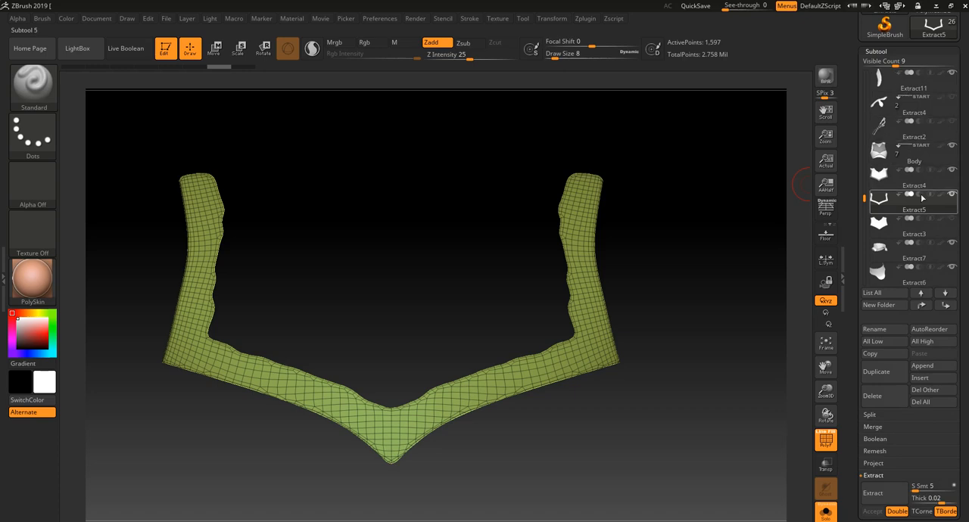
pyautogui.moveTo(956, 220)
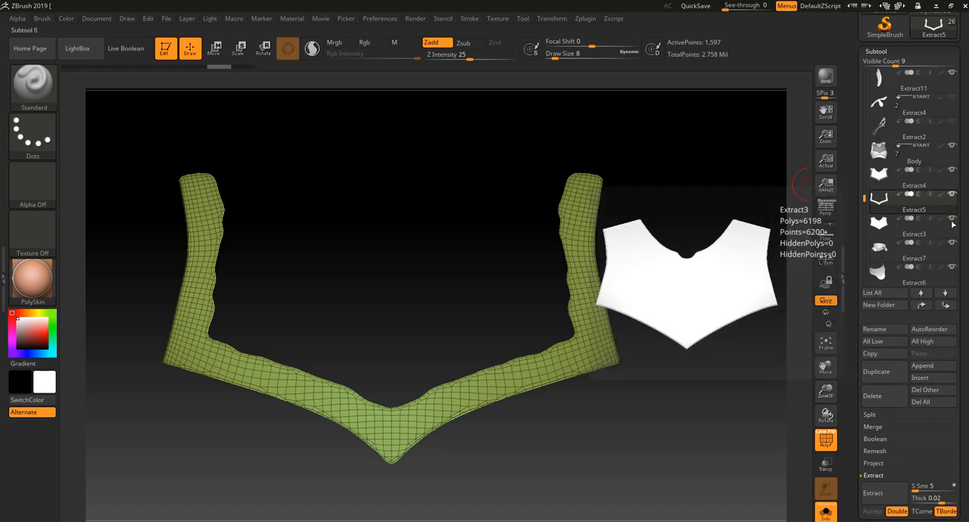
pyautogui.click(953, 195)
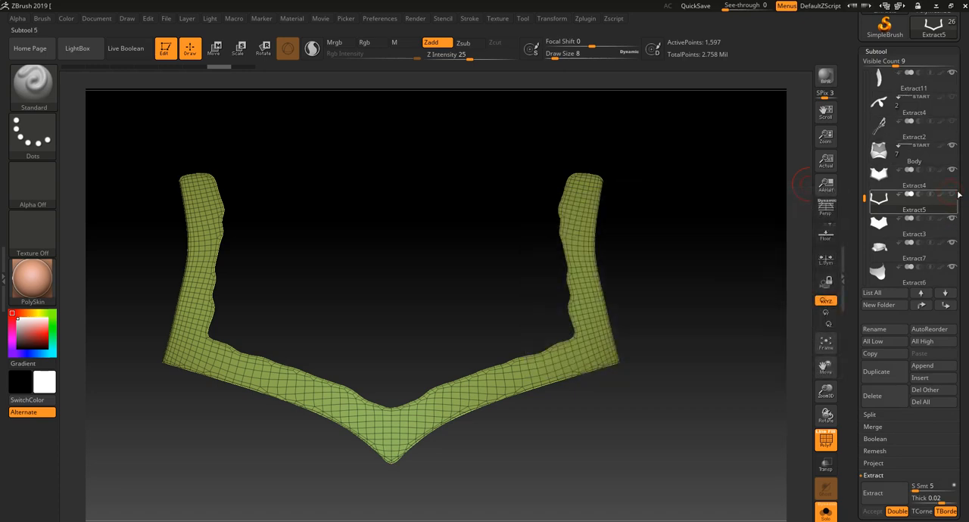
pyautogui.click(937, 181)
pyautogui.click(826, 512)
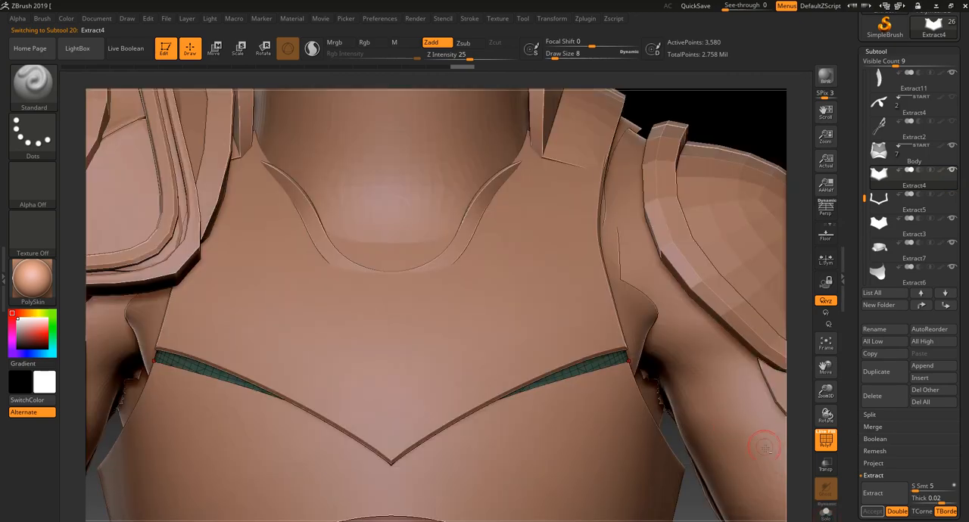
# Hide Extract4 and Extract5, keep the Extract3 chest plate shown and select it, and turn off PolyFrame
pyautogui.keyDown('ctrl'); pyautogui.moveTo(798, 452); pyautogui.dragTo(722, 346, button='right'); pyautogui.keyUp('ctrl')
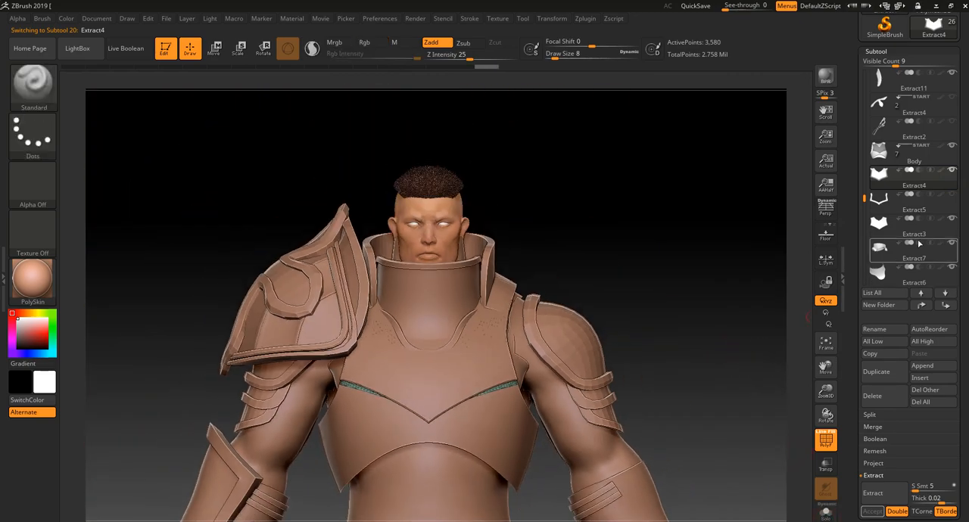
pyautogui.click(953, 219)
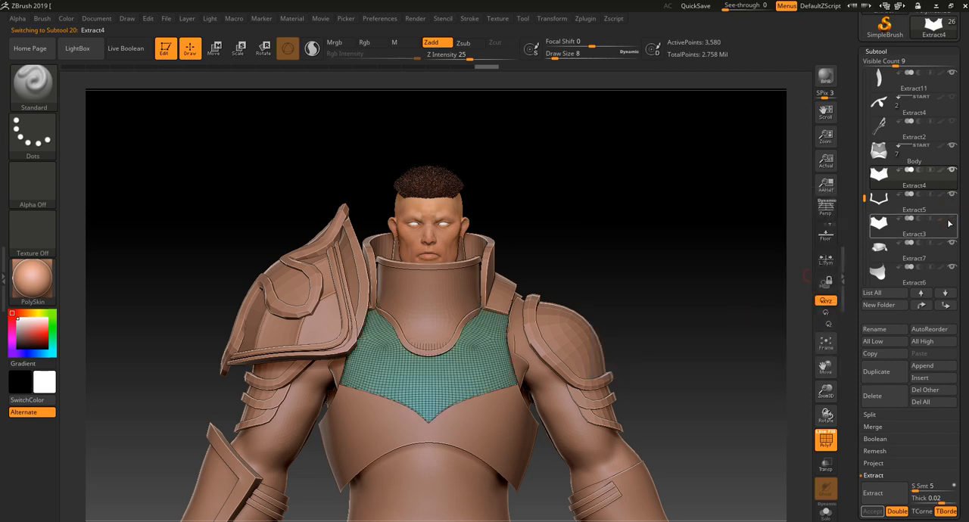
pyautogui.click(953, 198)
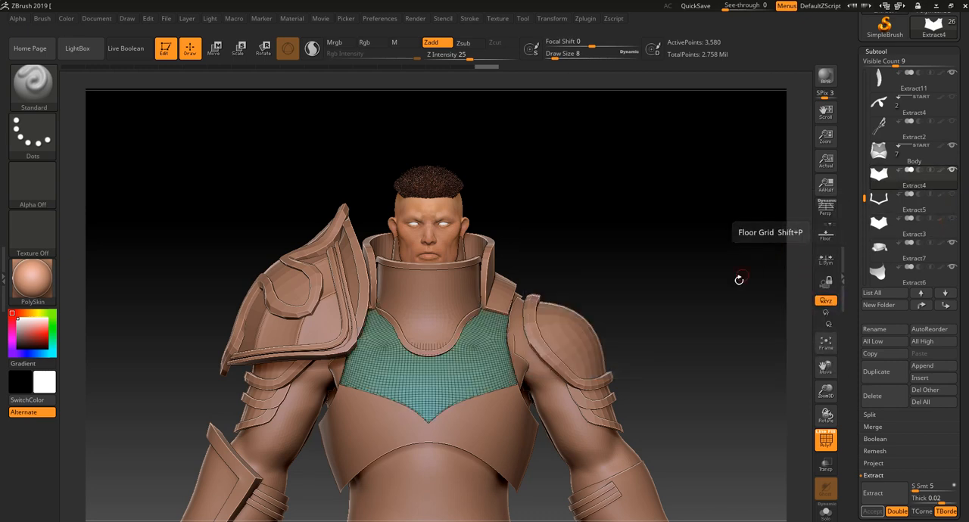
pyautogui.click(952, 219)
pyautogui.click(950, 230)
pyautogui.moveTo(728, 328); pyautogui.dragTo(677, 294)
pyautogui.hotkey('shift', 'f')
pyautogui.press('f')
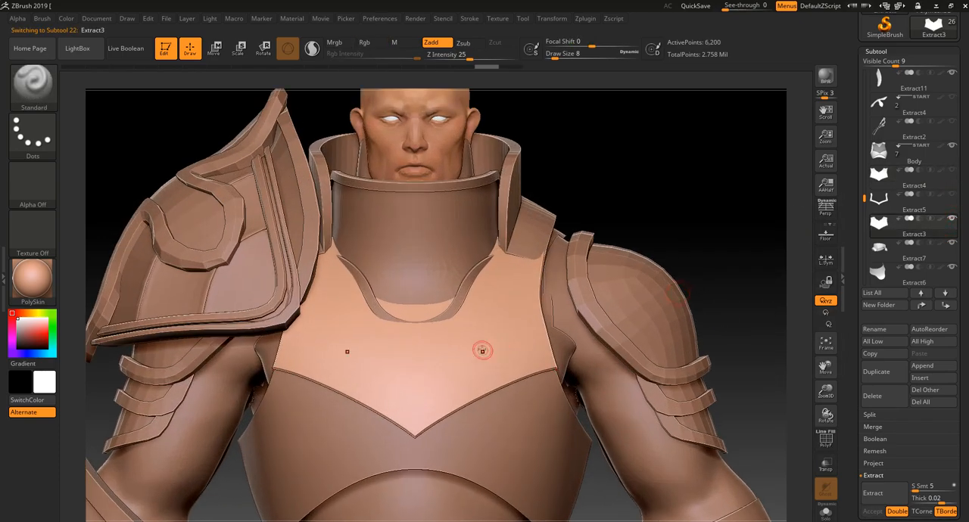
# Examine the upper chest plate on the full armor from several distances and angles
pyautogui.keyDown('alt'); pyautogui.moveTo(679, 193); pyautogui.dragTo(513, 324); pyautogui.keyUp('alt')
pyautogui.moveTo(360, 481); pyautogui.dragTo(420, 441)
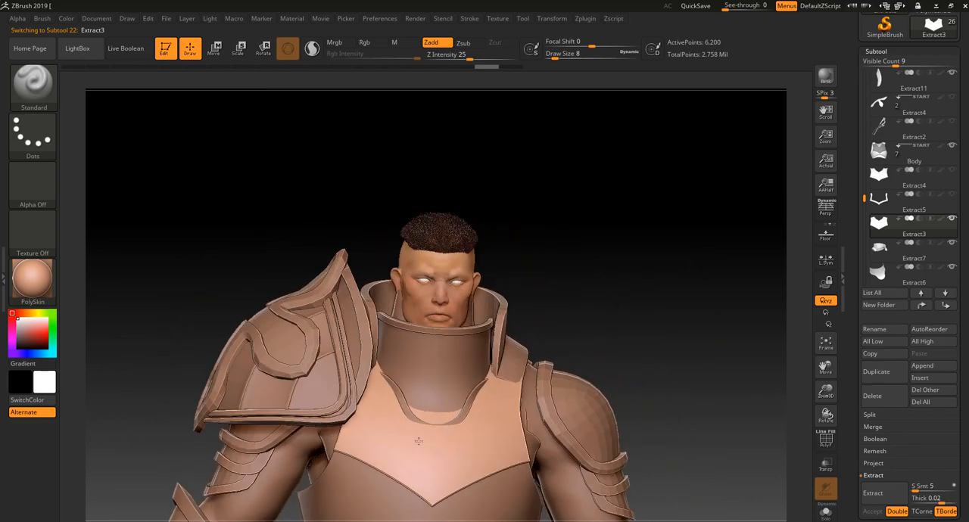
pyautogui.keyDown('shift'); pyautogui.moveTo(633, 282); pyautogui.dragTo(666, 287); pyautogui.keyUp('shift')
pyautogui.moveTo(678, 287); pyautogui.dragTo(663, 268)
pyautogui.keyDown('ctrl'); pyautogui.moveTo(664, 268); pyautogui.dragTo(658, 249, button='right'); pyautogui.keyUp('ctrl')
pyautogui.keyDown('alt'); pyautogui.moveTo(639, 335); pyautogui.dragTo(701, 191, button='right'); pyautogui.keyUp('alt')
pyautogui.keyDown('ctrl'); pyautogui.moveTo(675, 245); pyautogui.dragTo(678, 273, button='right'); pyautogui.keyUp('ctrl')
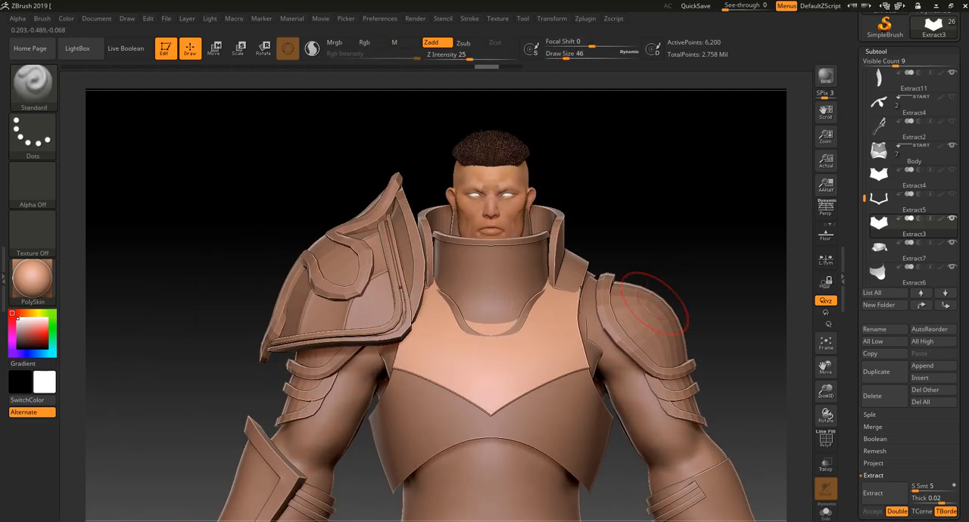
pyautogui.moveTo(716, 258)
pyautogui.keyDown('alt'); pyautogui.mouseDown()
pyautogui.moveTo(712, 232)
pyautogui.moveTo(722, 214)
pyautogui.moveTo(728, 247)
pyautogui.mouseUp(); pyautogui.keyUp('alt')
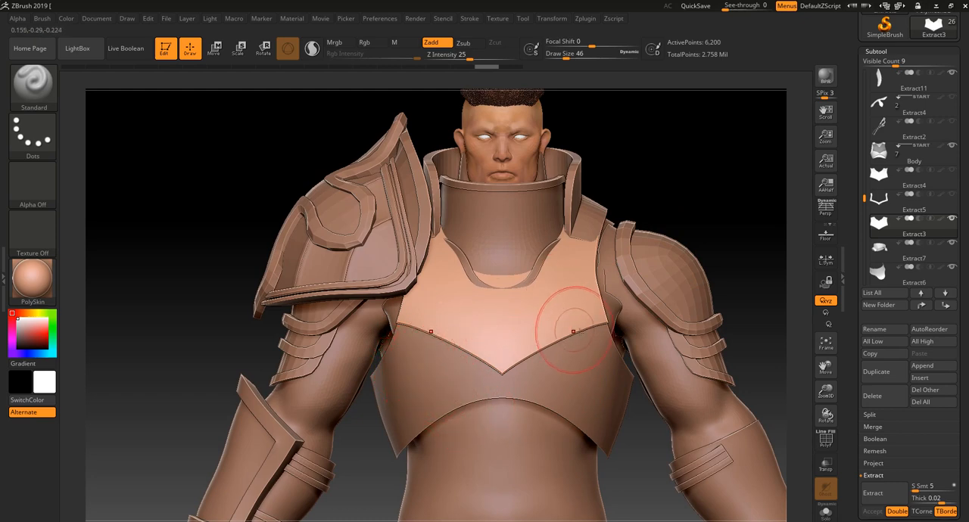
# Select the Body subtool and mask a symmetrical band across the torso directly below the chest plate's V-shaped edge
pyautogui.keyDown('alt'); pyautogui.click(592, 376); pyautogui.keyUp('alt')
pyautogui.moveTo(603, 346)
pyautogui.keyDown('ctrl'); pyautogui.mouseDown()
pyautogui.moveTo(555, 368)
pyautogui.moveTo(585, 347)
pyautogui.mouseUp(); pyautogui.keyUp('ctrl')
pyautogui.keyDown('ctrl'); pyautogui.moveTo(736, 195); pyautogui.dragTo(746, 206); pyautogui.keyUp('ctrl')
pyautogui.moveTo(598, 335)
pyautogui.keyDown('ctrl'); pyautogui.mouseDown()
pyautogui.moveTo(597, 346)
pyautogui.moveTo(566, 343)
pyautogui.moveTo(512, 377)
pyautogui.moveTo(544, 388)
pyautogui.moveTo(610, 351)
pyautogui.mouseUp(); pyautogui.keyUp('ctrl')
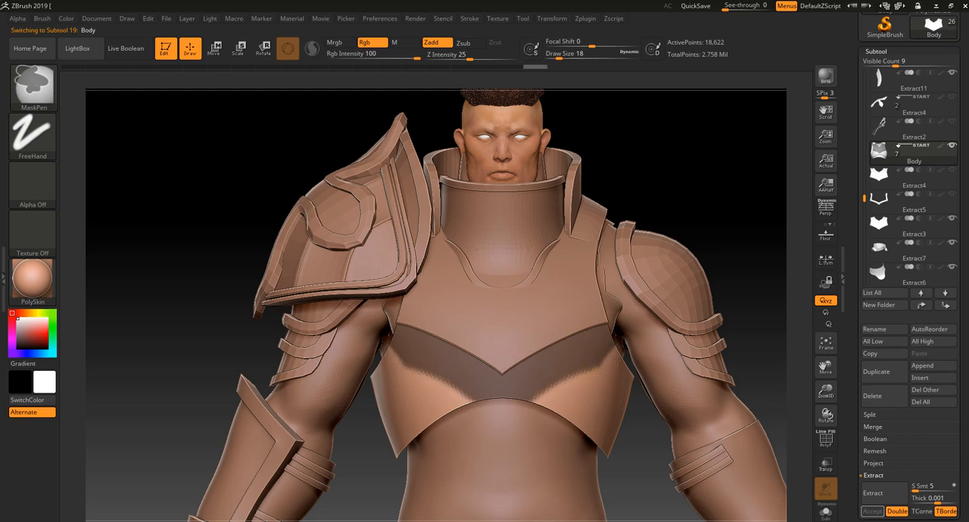
pyautogui.keyDown('ctrl'); pyautogui.keyDown('alt'); pyautogui.moveTo(570, 382); pyautogui.dragTo(531, 409); pyautogui.keyUp('alt'); pyautogui.keyUp('ctrl')
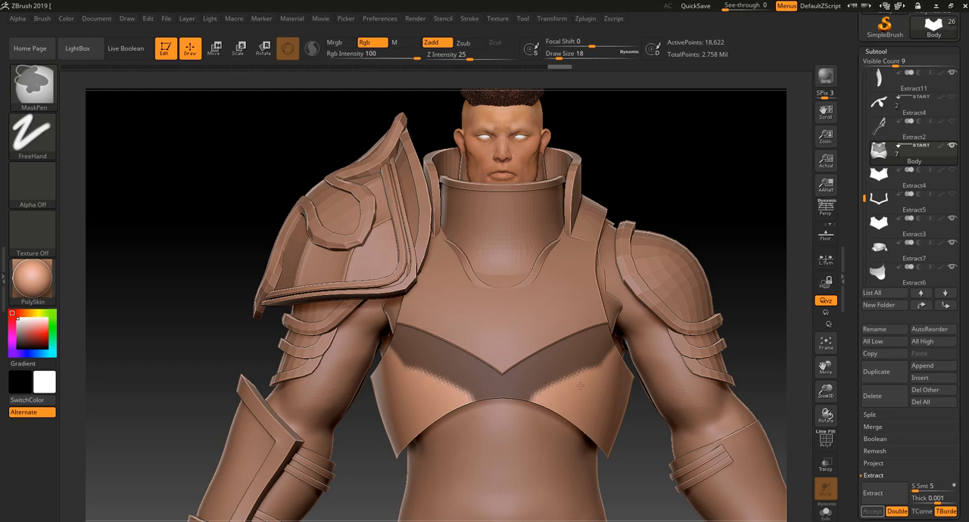
pyautogui.keyDown('alt'); pyautogui.moveTo(733, 240); pyautogui.dragTo(735, 225); pyautogui.keyUp('alt')
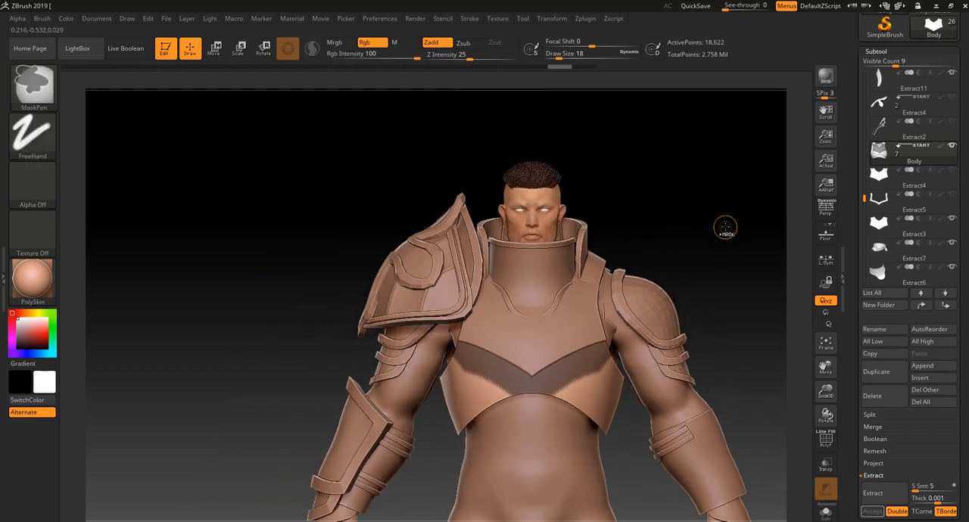
pyautogui.keyDown('alt'); pyautogui.moveTo(723, 229); pyautogui.dragTo(718, 265); pyautogui.keyUp('alt')
pyautogui.moveTo(748, 215); pyautogui.dragTo(683, 297)
pyautogui.keyDown('ctrl'); pyautogui.moveTo(620, 352); pyautogui.dragTo(564, 380); pyautogui.keyUp('ctrl')
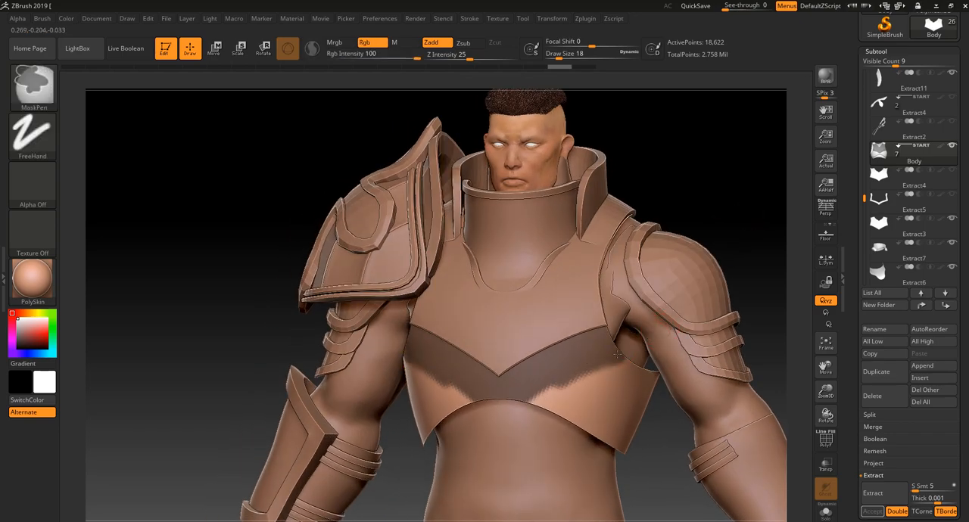
pyautogui.keyDown('ctrl'); pyautogui.moveTo(516, 402); pyautogui.dragTo(516, 404); pyautogui.keyUp('ctrl')
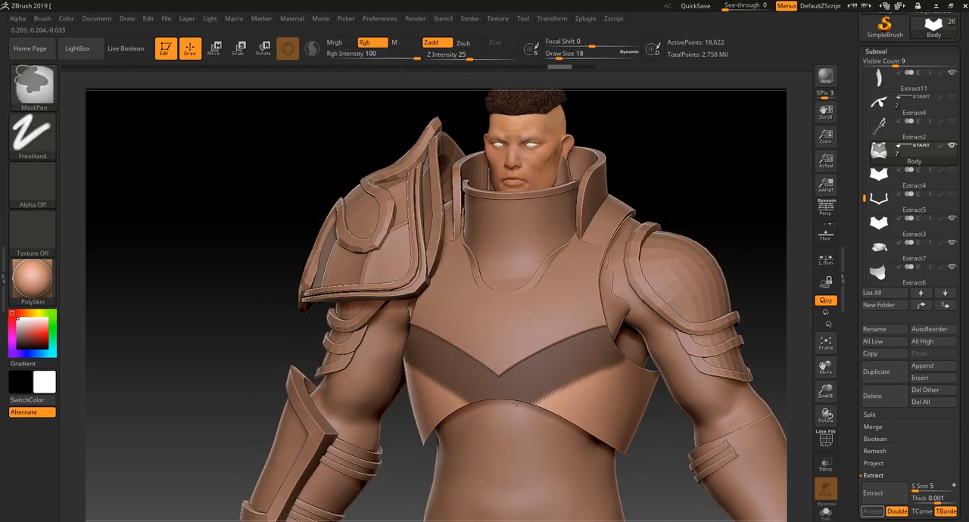
# Extract the masked band with Thick 0.001 and S Smt 5, accept it as a new subtool, and clear its mask
pyautogui.moveTo(743, 218); pyautogui.dragTo(688, 178)
pyautogui.moveTo(688, 219); pyautogui.dragTo(719, 220)
pyautogui.keyDown('alt'); pyautogui.moveTo(724, 259); pyautogui.dragTo(684, 241); pyautogui.keyUp('alt')
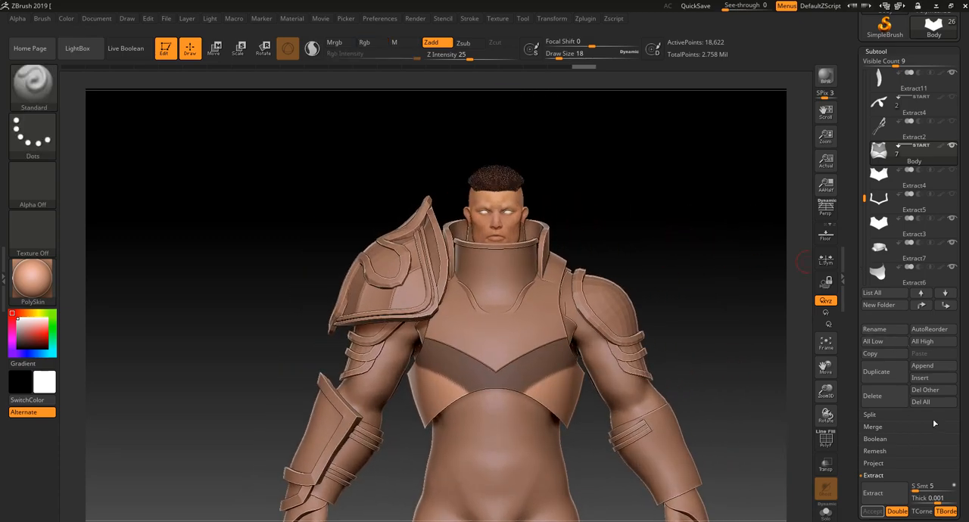
pyautogui.scroll(-3, 946, 439)
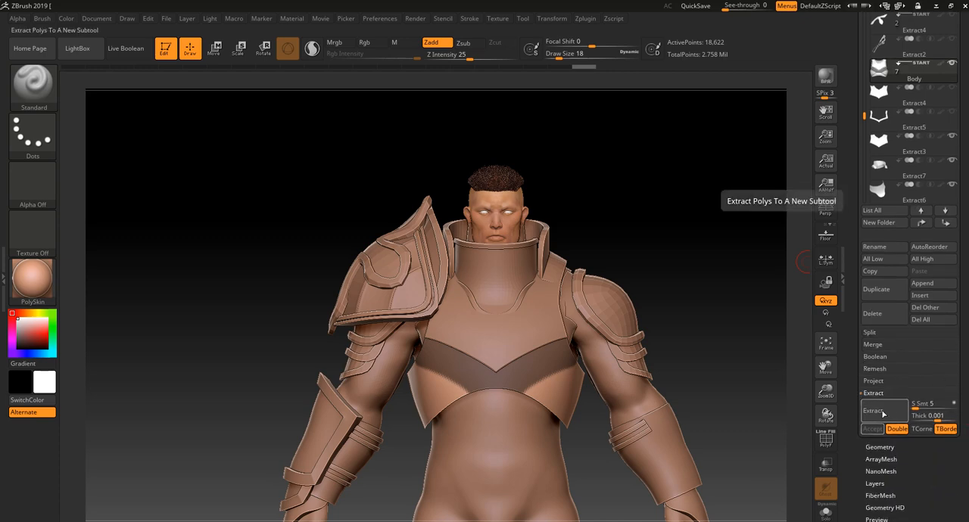
pyautogui.click(883, 413)
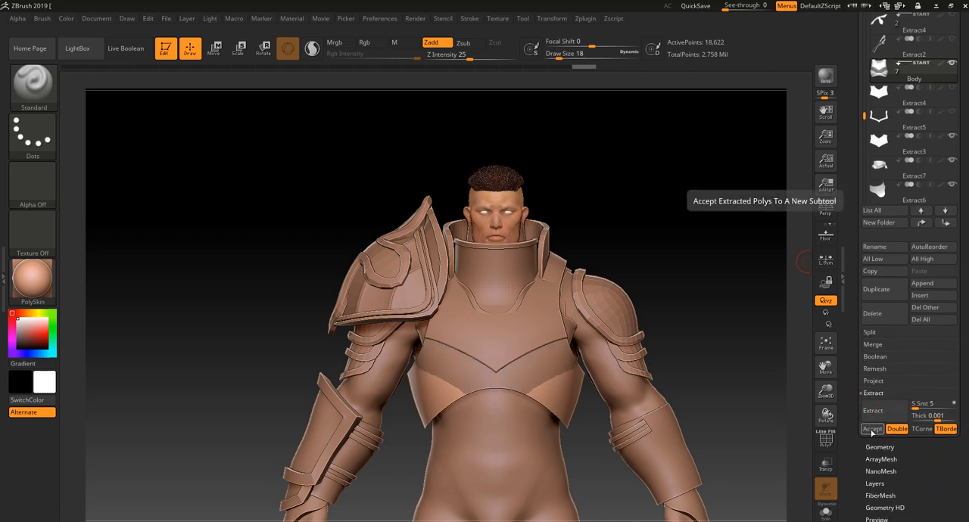
pyautogui.click(872, 430)
pyautogui.press('f')
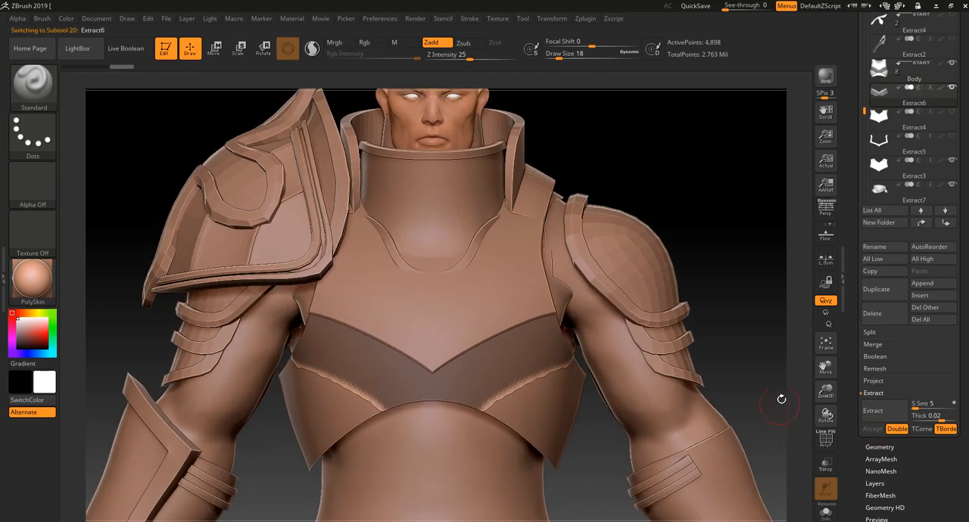
pyautogui.keyDown('ctrl'); pyautogui.click(748, 299); pyautogui.keyUp('ctrl')
pyautogui.moveTo(750, 287); pyautogui.dragTo(523, 346)
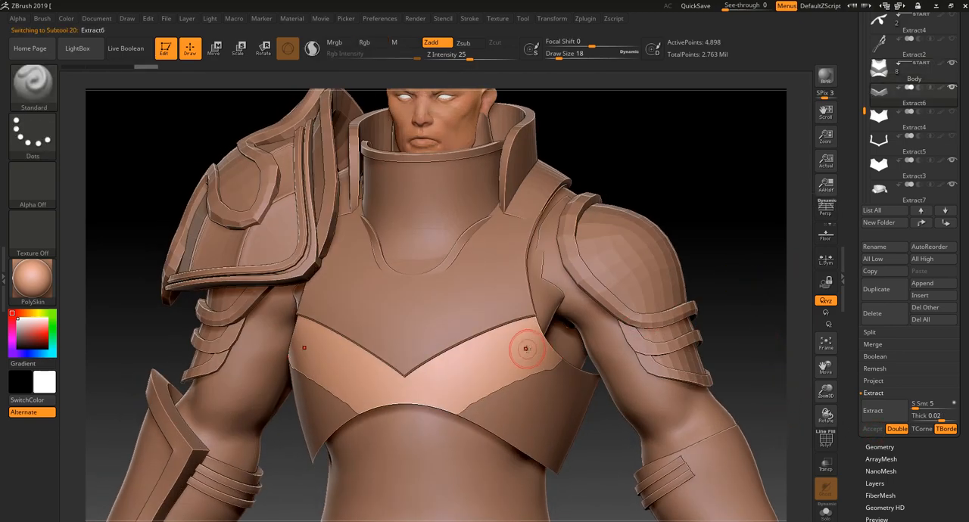
# Pull the extracted plate's lower center down over the abdomen with Move Topological at Draw Size 94
pyautogui.press(']')
pyautogui.press(']')
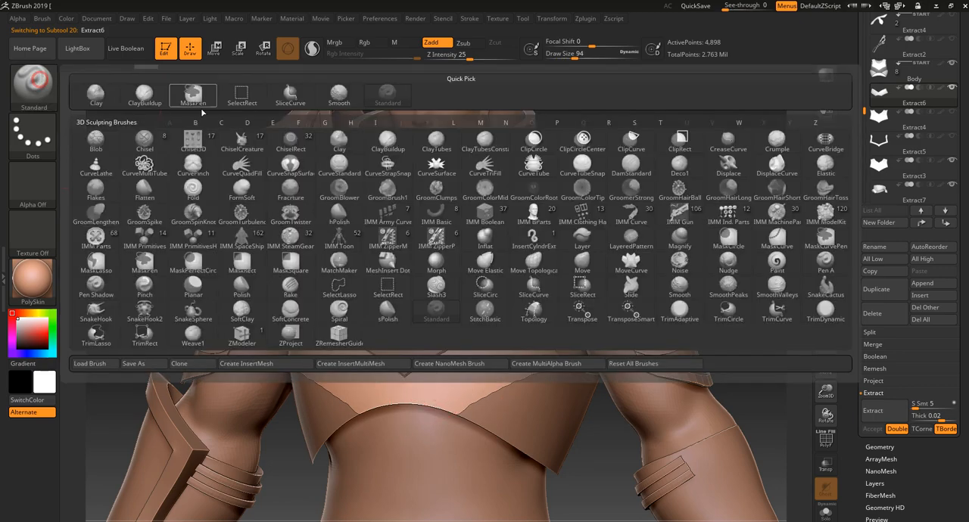
pyautogui.click(34, 81)
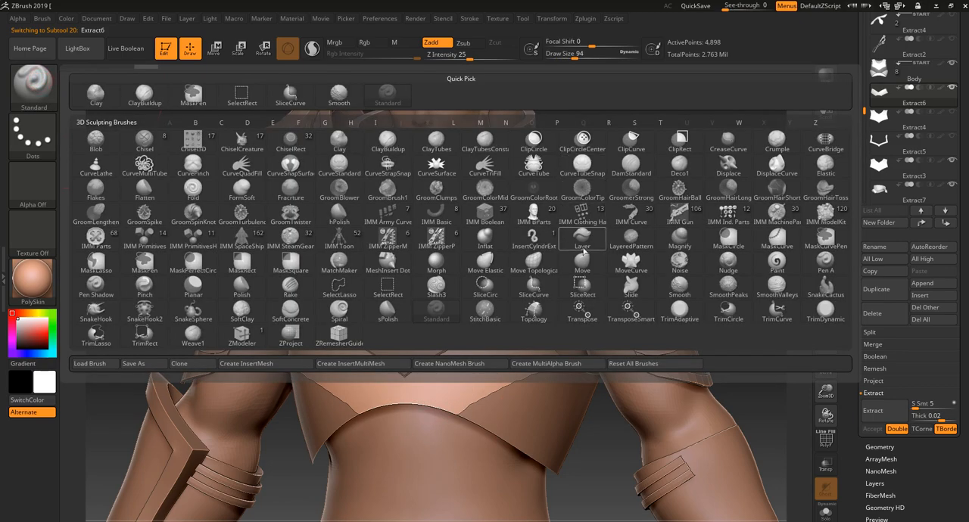
pyautogui.click(536, 264)
pyautogui.moveTo(421, 401)
pyautogui.mouseDown()
pyautogui.moveTo(432, 389)
pyautogui.moveTo(440, 399)
pyautogui.moveTo(424, 435)
pyautogui.moveTo(379, 416)
pyautogui.mouseUp()
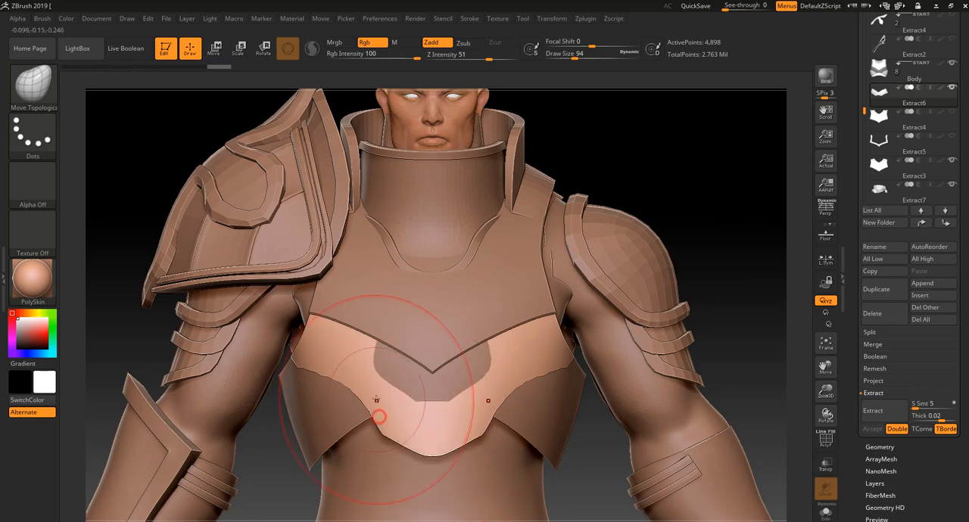
# Shape the extracted plate's sides with Move Topological, widening its lower edges outward to slope toward the central point
pyautogui.moveTo(384, 364); pyautogui.dragTo(381, 373)
pyautogui.moveTo(667, 197); pyautogui.dragTo(557, 216)
pyautogui.moveTo(422, 378); pyautogui.dragTo(403, 385)
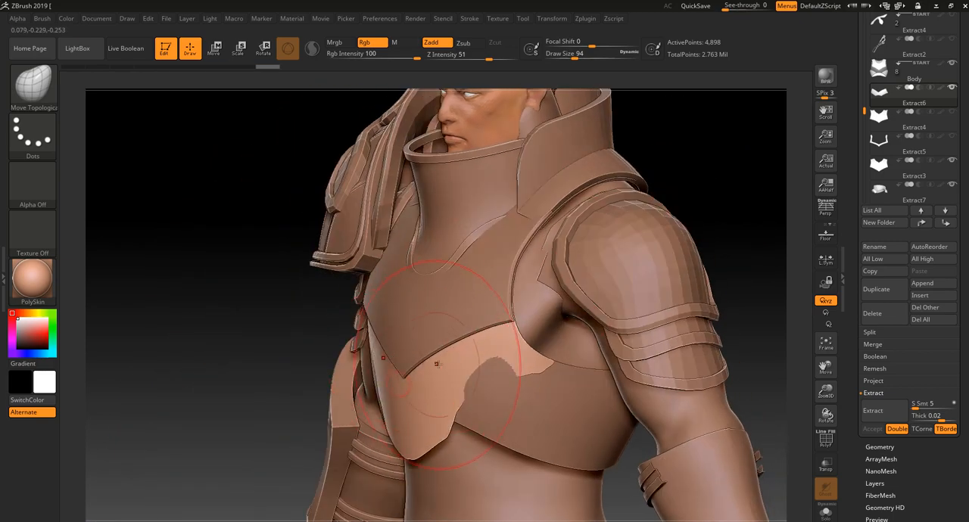
pyautogui.moveTo(288, 411); pyautogui.dragTo(356, 348)
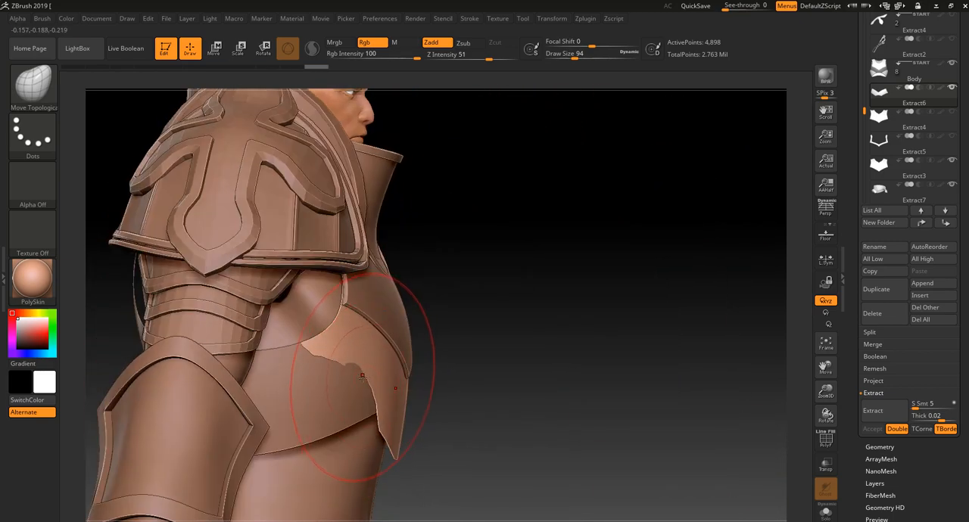
pyautogui.moveTo(621, 415); pyautogui.dragTo(462, 405)
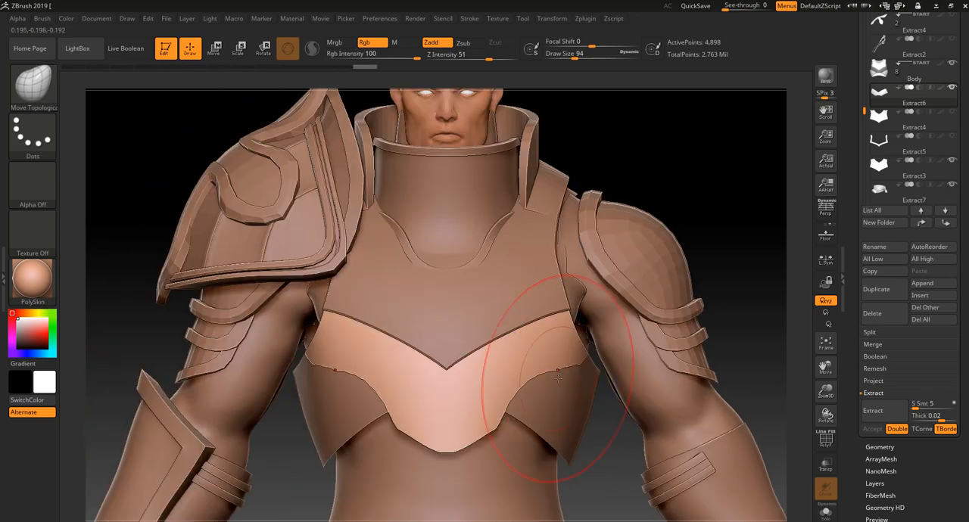
pyautogui.moveTo(519, 387); pyautogui.dragTo(565, 386)
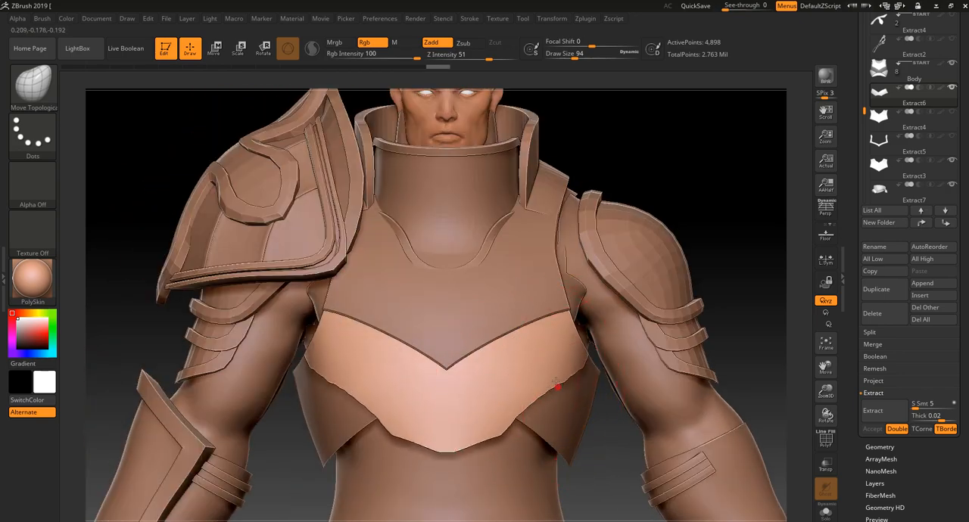
pyautogui.moveTo(495, 436)
pyautogui.mouseDown()
pyautogui.moveTo(532, 386)
pyautogui.moveTo(579, 363)
pyautogui.mouseUp()
pyautogui.keyDown('alt'); pyautogui.moveTo(722, 271); pyautogui.dragTo(707, 258); pyautogui.keyUp('alt')
pyautogui.moveTo(707, 258)
pyautogui.mouseDown()
pyautogui.moveTo(680, 259)
pyautogui.moveTo(707, 255)
pyautogui.moveTo(740, 325)
pyautogui.mouseUp()
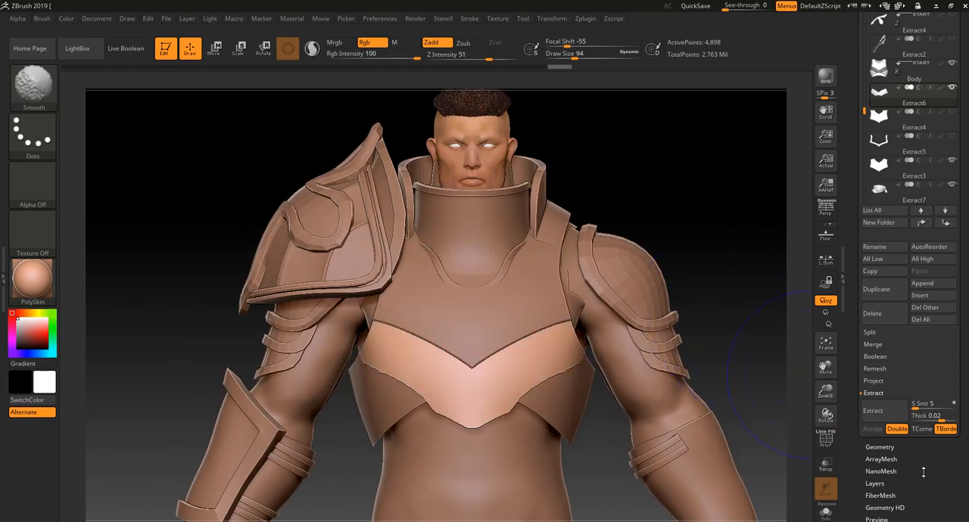
pyautogui.hotkey('ctrl', 'shift')
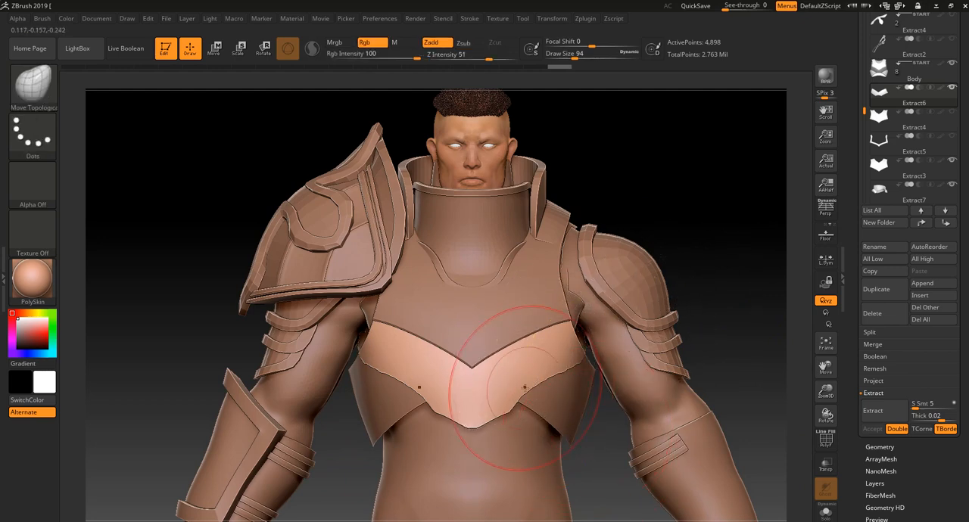
pyautogui.hotkey('ctrl', 'shift')
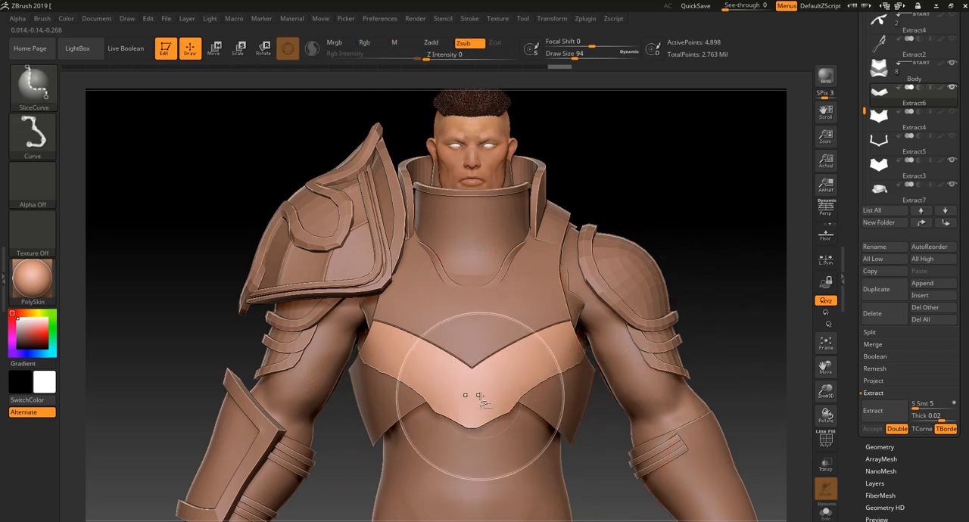
pyautogui.keyDown('ctrl'); pyautogui.keyDown('shift'); pyautogui.click(477, 394); pyautogui.keyUp('shift'); pyautogui.keyUp('ctrl')
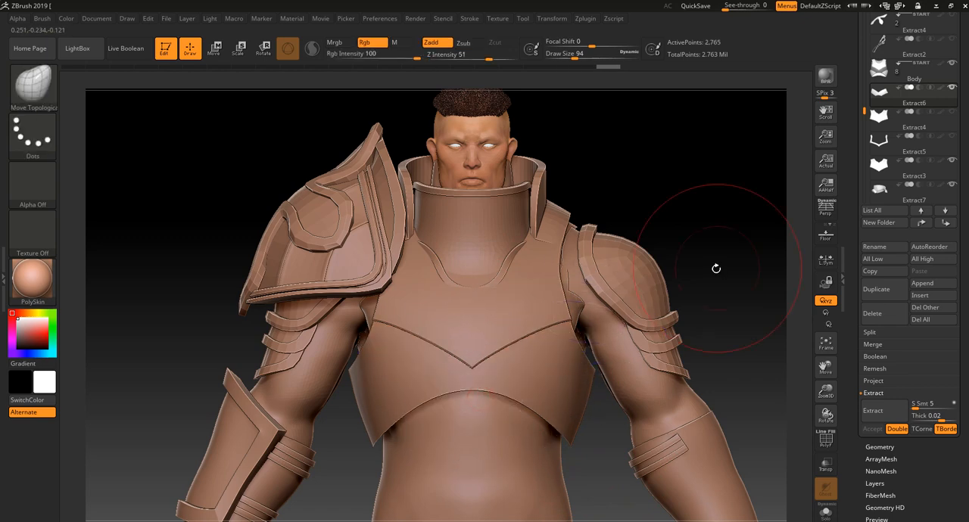
pyautogui.keyDown('ctrl'); pyautogui.keyDown('shift'); pyautogui.click(716, 269); pyautogui.keyUp('shift'); pyautogui.keyUp('ctrl')
pyautogui.keyDown('ctrl'); pyautogui.keyDown('shift'); pyautogui.click(517, 384); pyautogui.keyUp('shift'); pyautogui.keyUp('ctrl')
pyautogui.keyDown('ctrl'); pyautogui.keyDown('shift'); pyautogui.click(722, 261); pyautogui.keyUp('shift'); pyautogui.keyUp('ctrl')
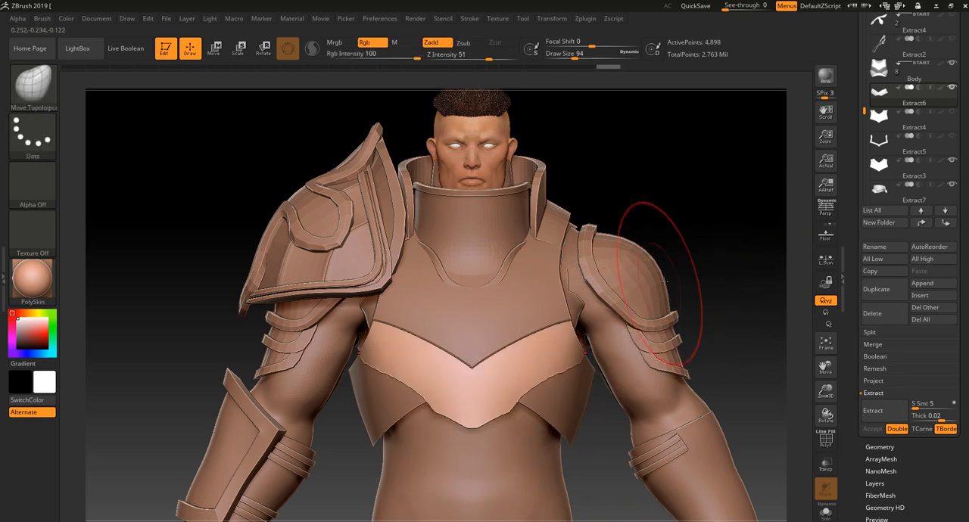
# Solo the extracted chest band, isolate its front surface polygroup with polyframe shown, and delete the hidden geometry
pyautogui.click(826, 513)
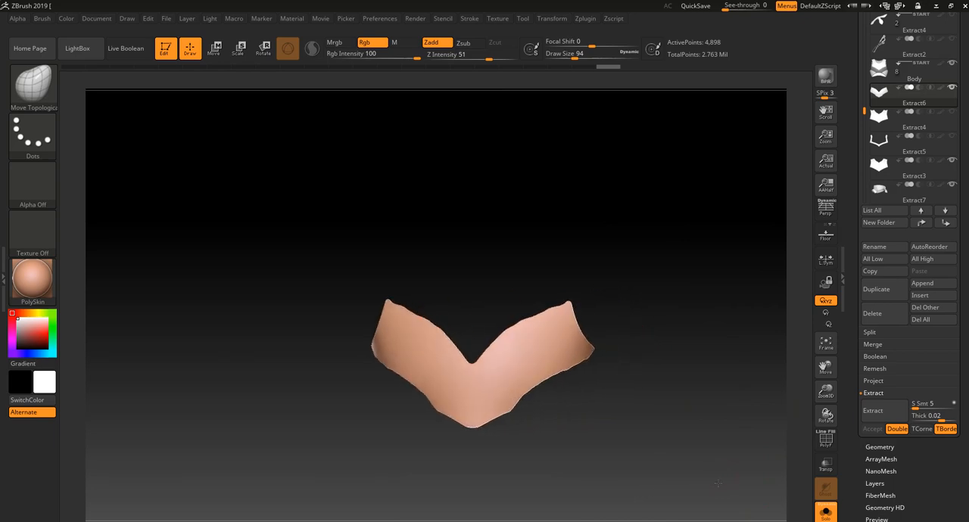
pyautogui.hotkey('ctrl', 'shift')
pyautogui.moveTo(664, 444); pyautogui.dragTo(544, 382)
pyautogui.hotkey('shift', 'f')
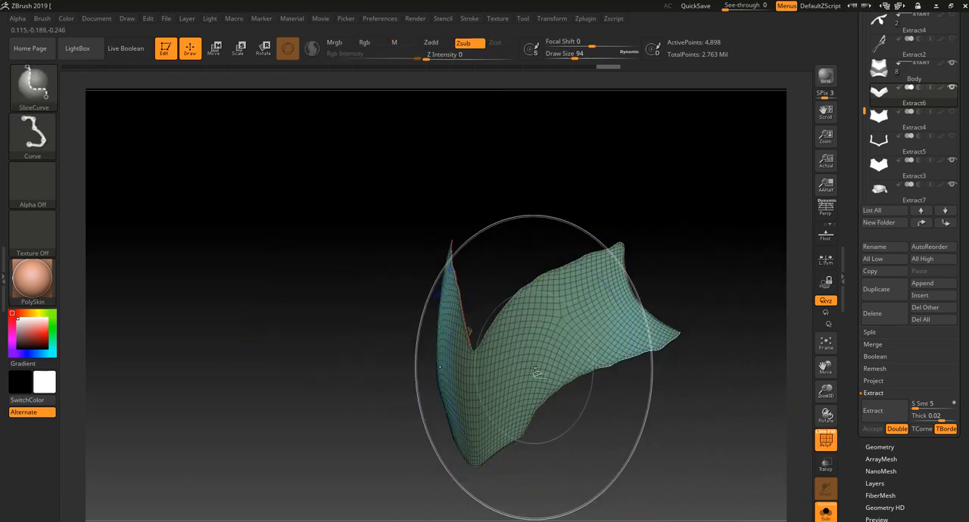
pyautogui.keyDown('ctrl'); pyautogui.keyDown('shift'); pyautogui.click(536, 374); pyautogui.keyUp('shift'); pyautogui.keyUp('ctrl')
pyautogui.keyDown('ctrl'); pyautogui.keyDown('shift'); pyautogui.moveTo(590, 415); pyautogui.dragTo(604, 438); pyautogui.keyUp('shift'); pyautogui.keyUp('ctrl')
pyautogui.keyDown('ctrl'); pyautogui.keyDown('shift'); pyautogui.moveTo(550, 451); pyautogui.dragTo(635, 435); pyautogui.keyUp('shift'); pyautogui.keyUp('ctrl')
pyautogui.keyDown('shift'); pyautogui.moveTo(634, 435); pyautogui.dragTo(658, 439); pyautogui.keyUp('shift')
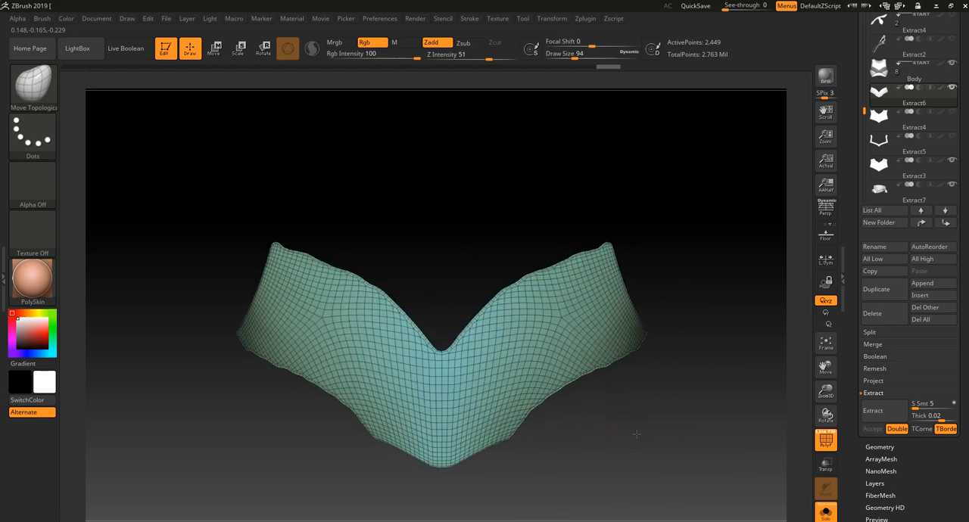
pyautogui.moveTo(889, 450); pyautogui.dragTo(899, 448)
pyautogui.click(880, 445)
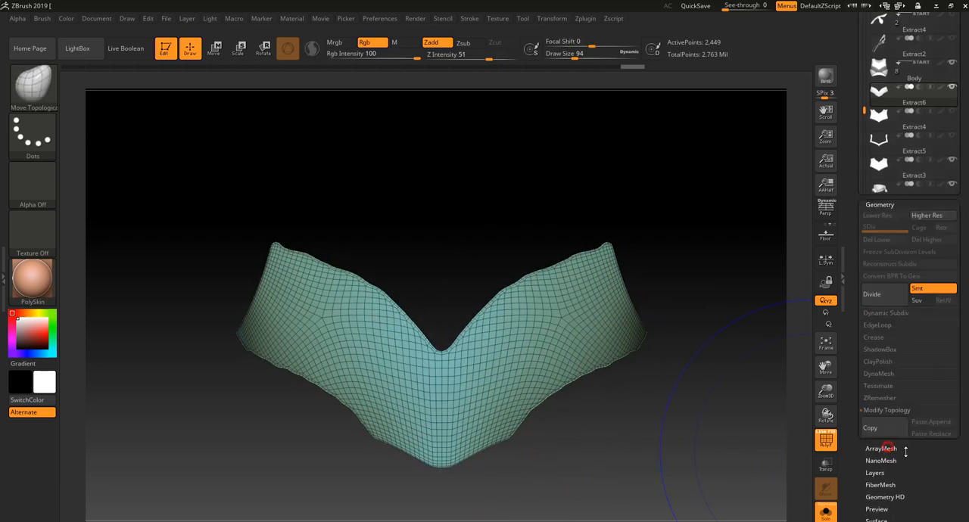
pyautogui.click(889, 277)
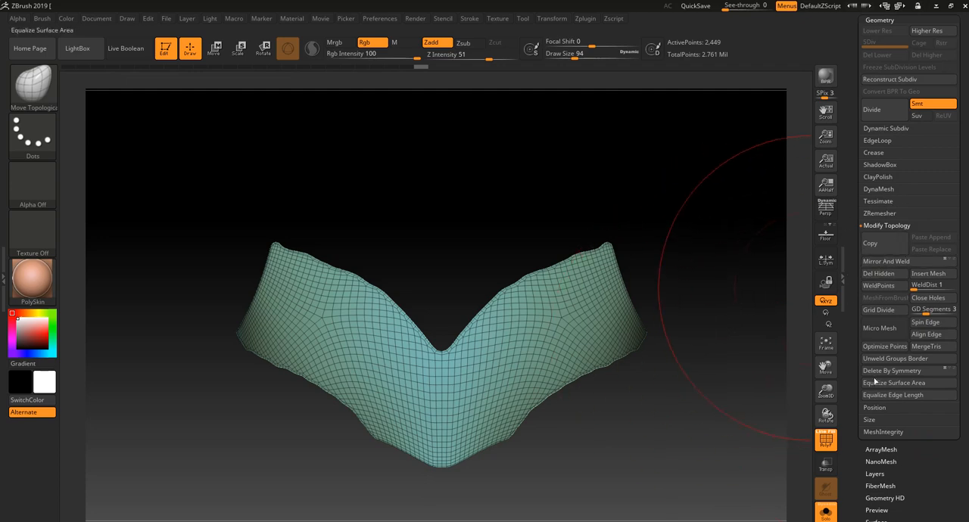
# Smooth the band's jagged edges with Polish By Features and show the other armor pieces again
pyautogui.scroll(-2, 913, 480)
pyautogui.scroll(-2, 916, 480)
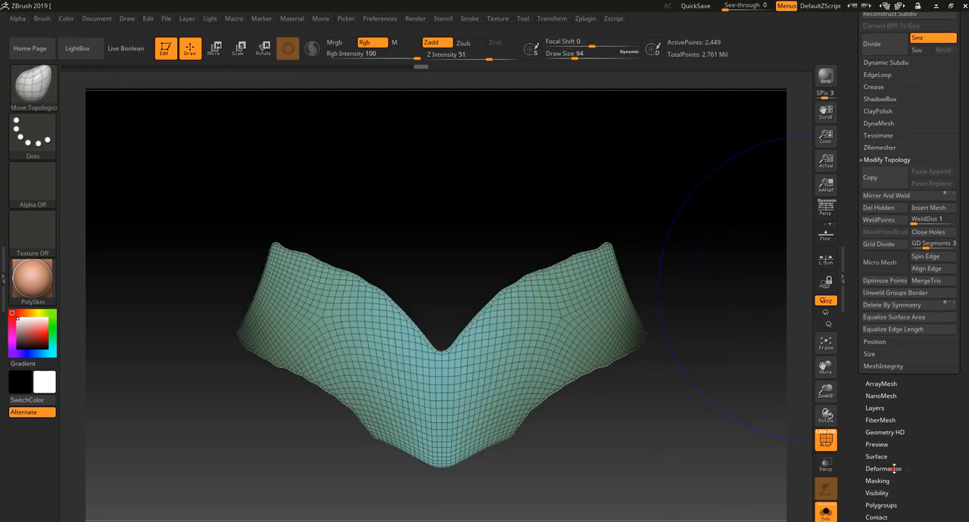
pyautogui.click(893, 463)
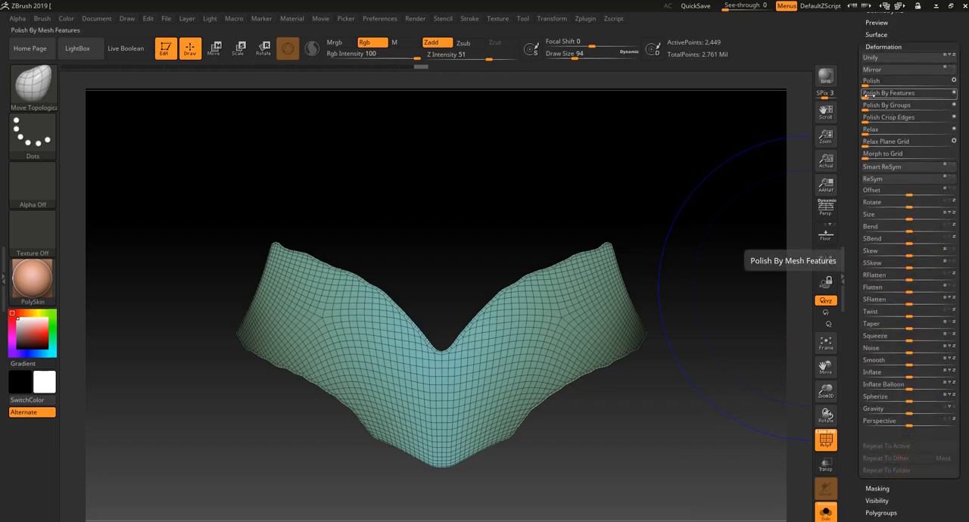
pyautogui.click(885, 92)
pyautogui.click(826, 513)
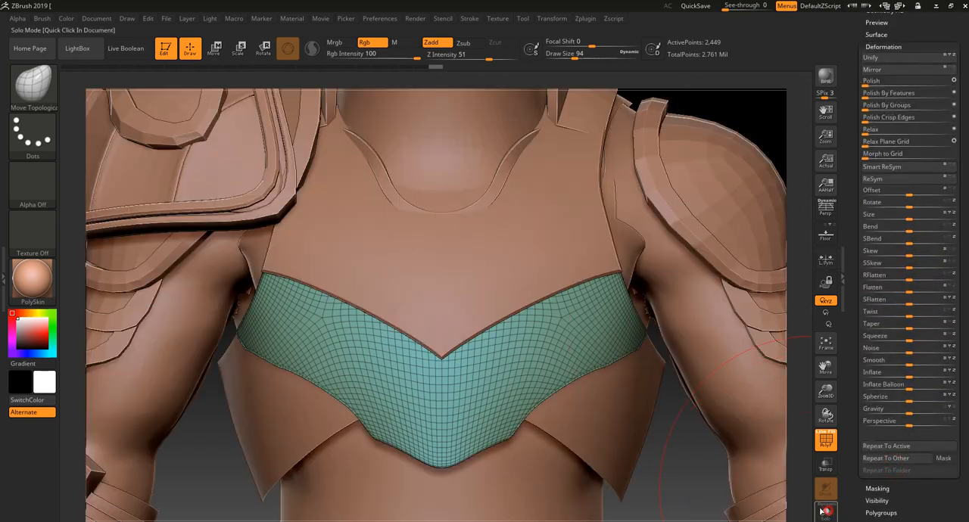
pyautogui.moveTo(693, 470)
pyautogui.keyDown('alt'); pyautogui.mouseDown()
pyautogui.moveTo(702, 447)
pyautogui.moveTo(693, 412)
pyautogui.mouseUp(); pyautogui.keyUp('alt')
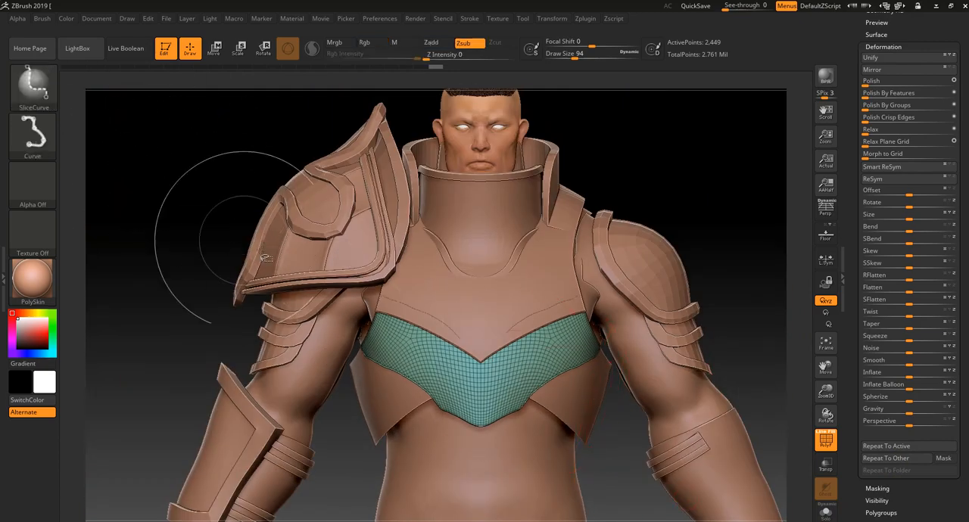
pyautogui.keyDown('ctrl'); pyautogui.keyDown('shift'); pyautogui.moveTo(487, 447); pyautogui.dragTo(483, 415); pyautogui.keyUp('shift'); pyautogui.keyUp('ctrl')
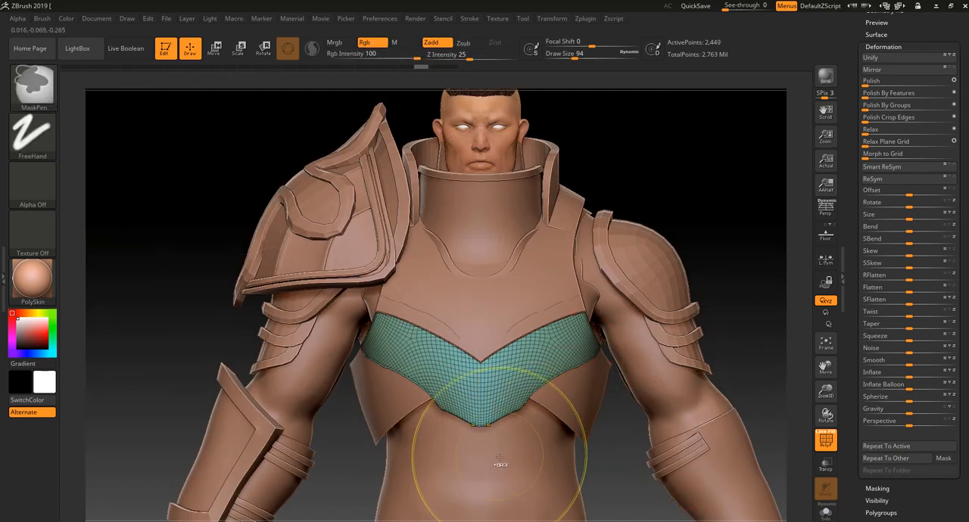
pyautogui.hotkey('ctrl', 'w')
pyautogui.moveTo(615, 465)
pyautogui.keyDown('alt'); pyautogui.mouseDown()
pyautogui.moveTo(649, 485)
pyautogui.moveTo(654, 402)
pyautogui.mouseUp(); pyautogui.keyUp('alt')
pyautogui.hotkey('ctrl', 'z')
# Slice one half of the band along its lower edge toward the central point and delete the cut-off strip
pyautogui.keyDown('shift'); pyautogui.moveTo(684, 268); pyautogui.dragTo(625, 387); pyautogui.keyUp('shift')
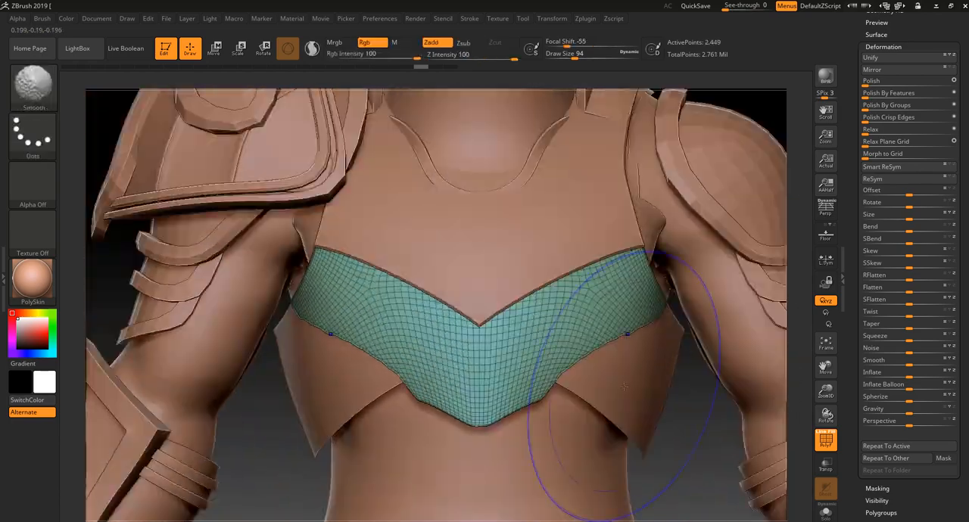
pyautogui.moveTo(517, 453)
pyautogui.keyDown('ctrl'); pyautogui.keyDown('shift'); pyautogui.mouseDown()
pyautogui.moveTo(456, 365)
pyautogui.moveTo(419, 359)
pyautogui.moveTo(277, 294)
pyautogui.mouseUp(); pyautogui.keyUp('shift'); pyautogui.keyUp('ctrl')
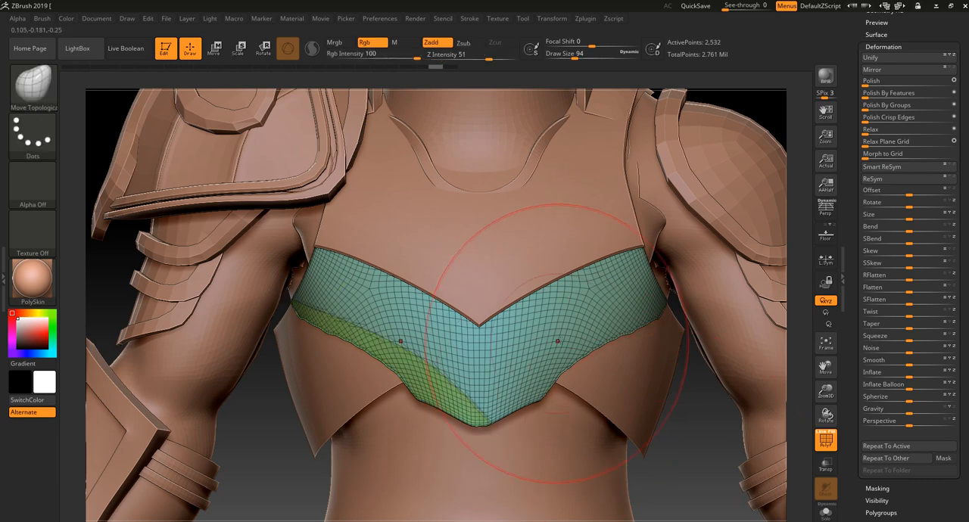
pyautogui.keyDown('ctrl'); pyautogui.keyDown('shift'); pyautogui.click(493, 368); pyautogui.keyUp('shift'); pyautogui.keyUp('ctrl')
pyautogui.scroll(5, 911, 149)
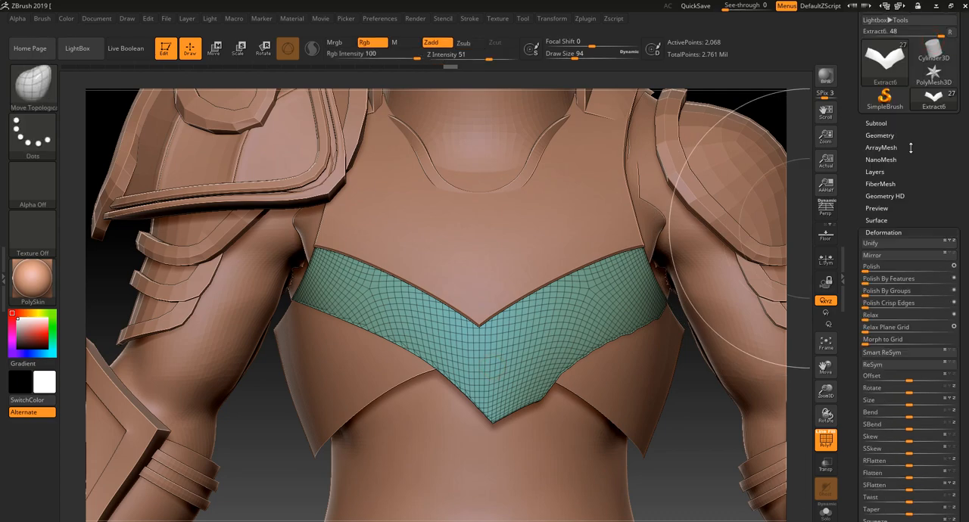
pyautogui.click(880, 135)
pyautogui.click(887, 342)
pyautogui.click(878, 390)
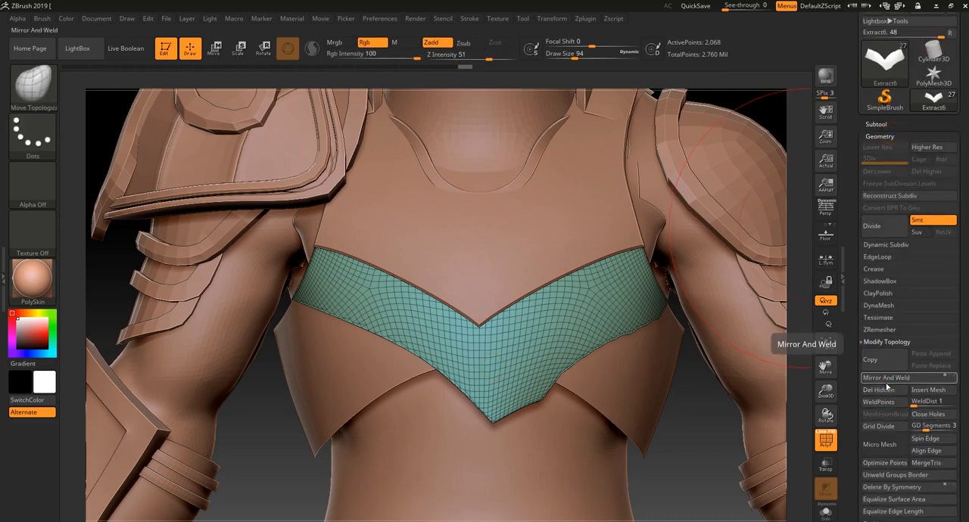
# Mirror and weld the band so both lower edges match, and turn off the polyframe display
pyautogui.click(887, 382)
pyautogui.keyDown('alt'); pyautogui.moveTo(717, 492); pyautogui.dragTo(797, 375); pyautogui.keyUp('alt')
pyautogui.hotkey('shift', 'f')
pyautogui.moveTo(636, 371); pyautogui.dragTo(603, 354)
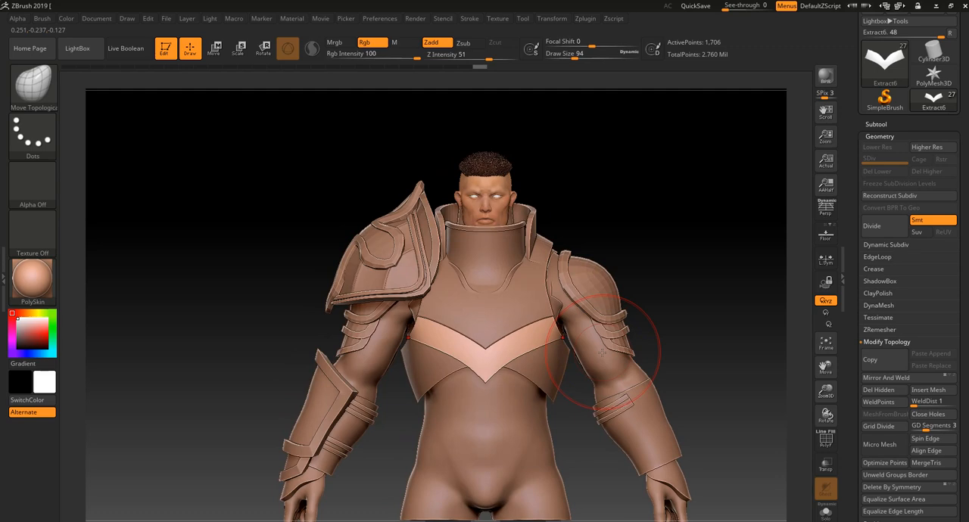
pyautogui.keyDown('alt'); pyautogui.moveTo(646, 282); pyautogui.dragTo(653, 354); pyautogui.keyUp('alt')
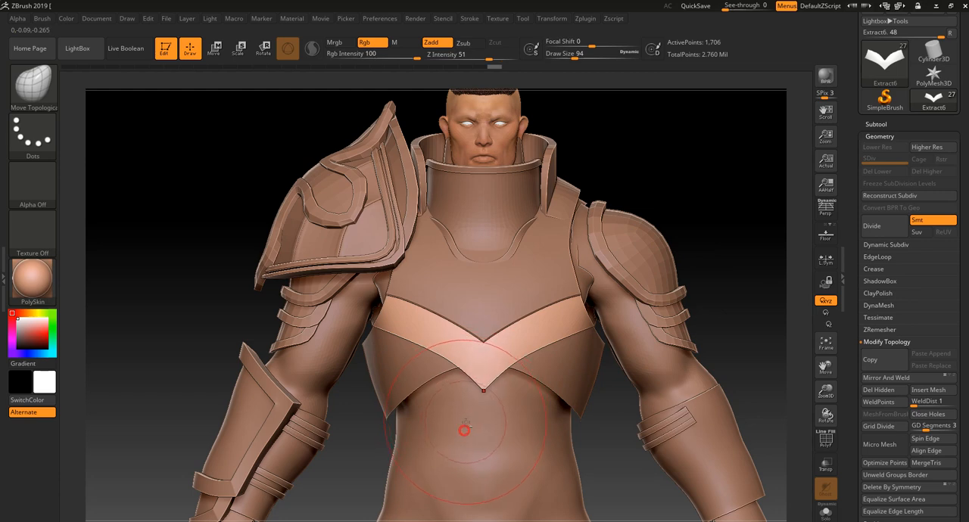
# Select the Group4_2 torso subtool and symmetrically mask the upper abdomen beneath the chest armor at Draw Size 50
pyautogui.keyDown('alt'); pyautogui.click(464, 430); pyautogui.keyUp('alt')
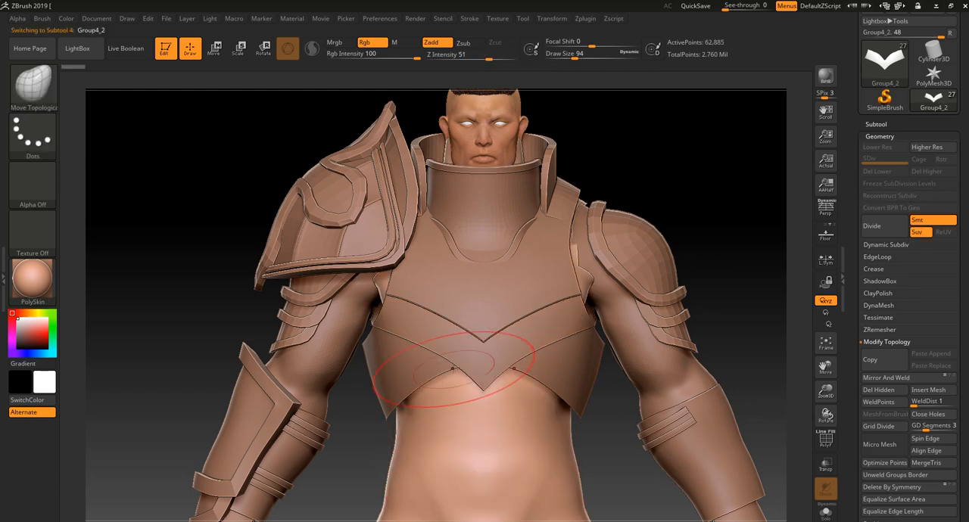
pyautogui.press('[')
pyautogui.press('[')
pyautogui.press('[')
pyautogui.press('[')
pyautogui.keyDown('alt'); pyautogui.moveTo(730, 226); pyautogui.dragTo(727, 224); pyautogui.keyUp('alt')
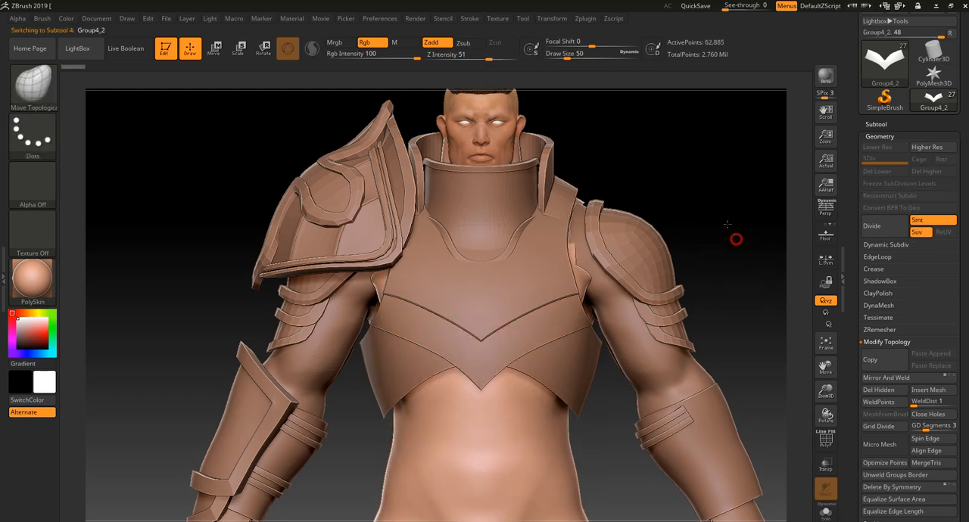
pyautogui.press('f')
pyautogui.moveTo(455, 346)
pyautogui.keyDown('ctrl'); pyautogui.mouseDown()
pyautogui.moveTo(483, 397)
pyautogui.moveTo(435, 407)
pyautogui.mouseUp(); pyautogui.keyUp('ctrl')
pyautogui.keyDown('ctrl'); pyautogui.keyDown('alt'); pyautogui.moveTo(430, 348); pyautogui.dragTo(432, 336); pyautogui.keyUp('alt'); pyautogui.keyUp('ctrl')
pyautogui.keyDown('alt'); pyautogui.moveTo(688, 219); pyautogui.dragTo(688, 356); pyautogui.keyUp('alt')
pyautogui.moveTo(510, 329)
pyautogui.keyDown('ctrl'); pyautogui.mouseDown()
pyautogui.moveTo(480, 295)
pyautogui.moveTo(465, 326)
pyautogui.mouseUp(); pyautogui.keyUp('ctrl')
pyautogui.moveTo(485, 364)
pyautogui.keyDown('ctrl'); pyautogui.mouseDown()
pyautogui.moveTo(500, 395)
pyautogui.moveTo(536, 427)
pyautogui.mouseUp(); pyautogui.keyUp('ctrl')
# Extend the abdomen mask downward to a rounded lower edge above the pelvis and check its shape in Solo mode
pyautogui.keyDown('ctrl'); pyautogui.keyDown('alt'); pyautogui.moveTo(482, 441); pyautogui.dragTo(510, 474); pyautogui.keyUp('alt'); pyautogui.keyUp('ctrl')
pyautogui.hotkey('ctrl', 'z')
pyautogui.moveTo(477, 441)
pyautogui.keyDown('ctrl'); pyautogui.keyDown('alt'); pyautogui.mouseDown()
pyautogui.moveTo(509, 473)
pyautogui.moveTo(512, 493)
pyautogui.mouseUp(); pyautogui.keyUp('alt'); pyautogui.keyUp('ctrl')
pyautogui.moveTo(500, 404)
pyautogui.keyDown('ctrl'); pyautogui.mouseDown()
pyautogui.moveTo(528, 435)
pyautogui.moveTo(506, 412)
pyautogui.mouseUp(); pyautogui.keyUp('ctrl')
pyautogui.keyDown('alt'); pyautogui.moveTo(695, 388); pyautogui.dragTo(799, 443); pyautogui.keyUp('alt')
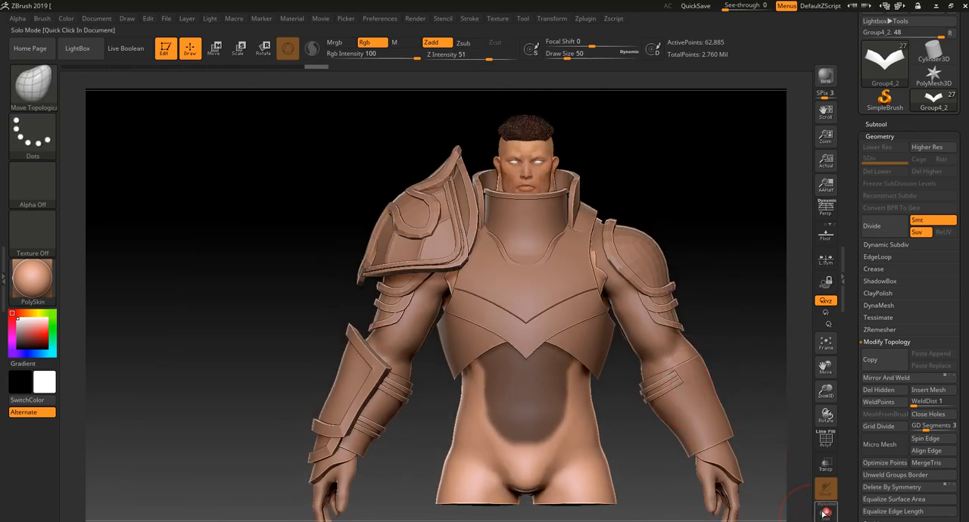
pyautogui.click(825, 512)
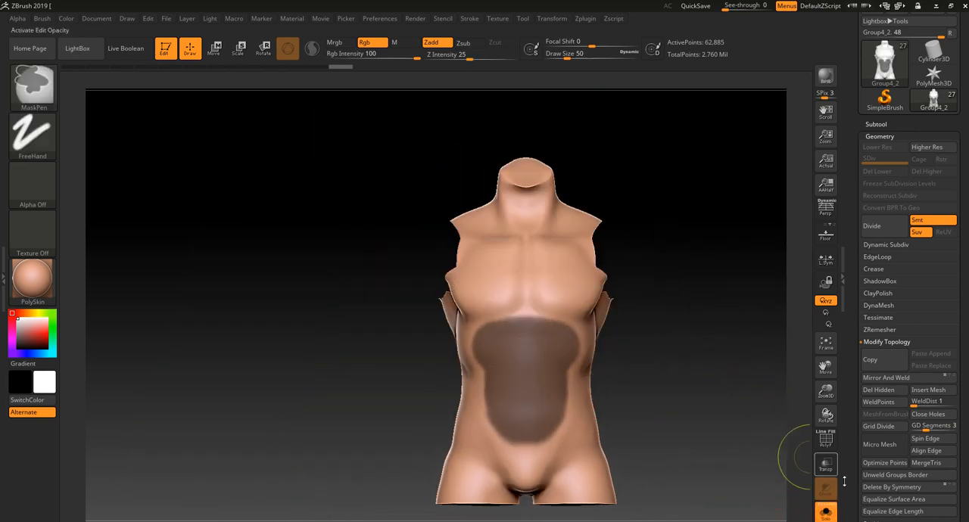
pyautogui.click(826, 513)
pyautogui.moveTo(753, 292)
pyautogui.mouseDown()
pyautogui.moveTo(697, 292)
pyautogui.moveTo(777, 295)
pyautogui.moveTo(723, 298)
pyautogui.moveTo(770, 304)
pyautogui.moveTo(802, 345)
pyautogui.mouseUp()
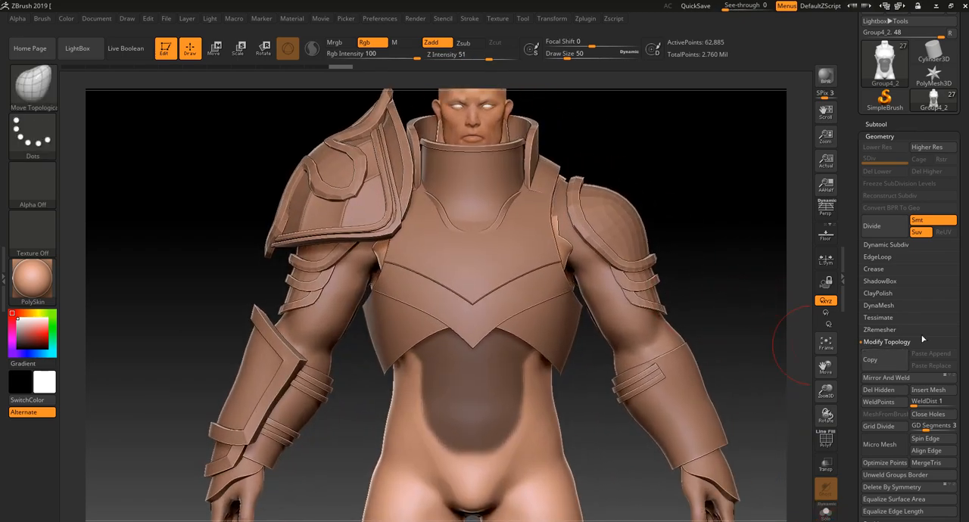
# Extract the masked abdomen area with Thick 0.02 and S Smt 5, and accept it as a new subtool
pyautogui.click(904, 125)
pyautogui.moveTo(958, 514); pyautogui.dragTo(959, 273)
pyautogui.click(884, 323)
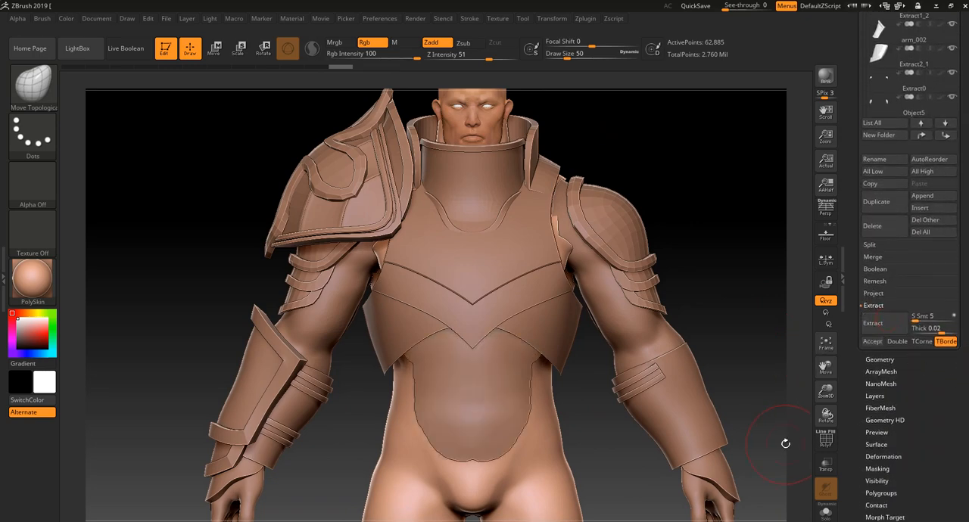
pyautogui.click(876, 343)
pyautogui.moveTo(762, 346); pyautogui.dragTo(794, 346)
pyautogui.keyDown('shift'); pyautogui.moveTo(710, 398); pyautogui.dragTo(691, 399); pyautogui.keyUp('shift')
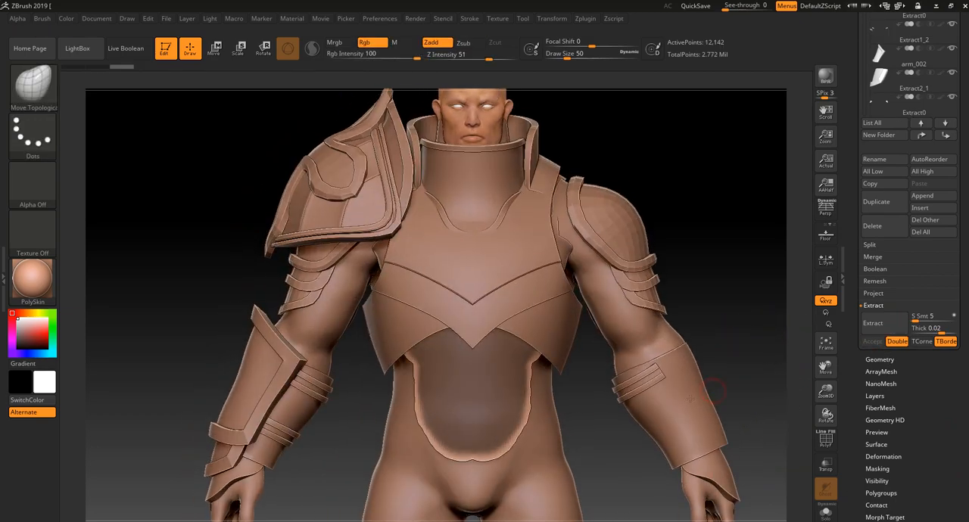
# Select the extracted abdomen plate, isolate its upper front polygroup with polyframe shown, and solo the subtool
pyautogui.keyDown('ctrl'); pyautogui.click(496, 407); pyautogui.keyUp('ctrl')
pyautogui.keyDown('ctrl'); pyautogui.click(489, 406); pyautogui.keyUp('ctrl')
pyautogui.moveTo(608, 436)
pyautogui.mouseDown()
pyautogui.moveTo(557, 444)
pyautogui.moveTo(493, 360)
pyautogui.mouseUp()
pyautogui.keyDown('shift'); pyautogui.moveTo(418, 439); pyautogui.dragTo(454, 443); pyautogui.keyUp('shift')
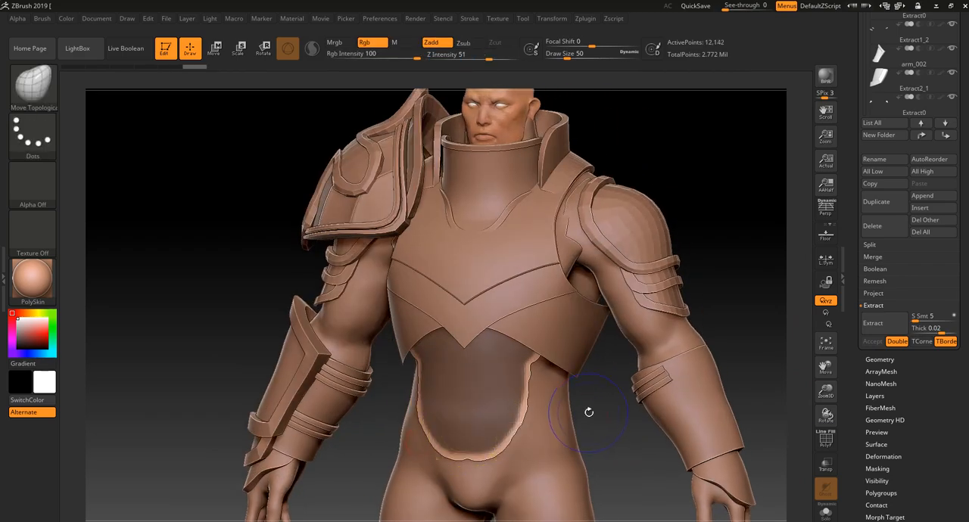
pyautogui.hotkey('shift', 'f')
pyautogui.keyDown('ctrl'); pyautogui.keyDown('shift'); pyautogui.click(494, 404); pyautogui.keyUp('shift'); pyautogui.keyUp('ctrl')
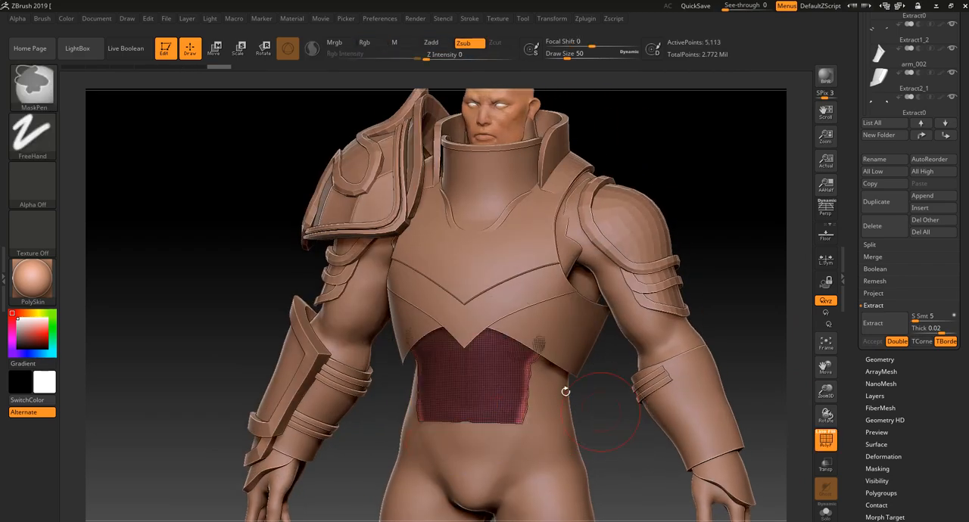
pyautogui.keyDown('ctrl'); pyautogui.keyDown('shift'); pyautogui.click(47, 90); pyautogui.keyUp('shift'); pyautogui.keyUp('ctrl')
pyautogui.keyDown('ctrl'); pyautogui.keyDown('shift'); pyautogui.click(99, 93); pyautogui.keyUp('shift'); pyautogui.keyUp('ctrl')
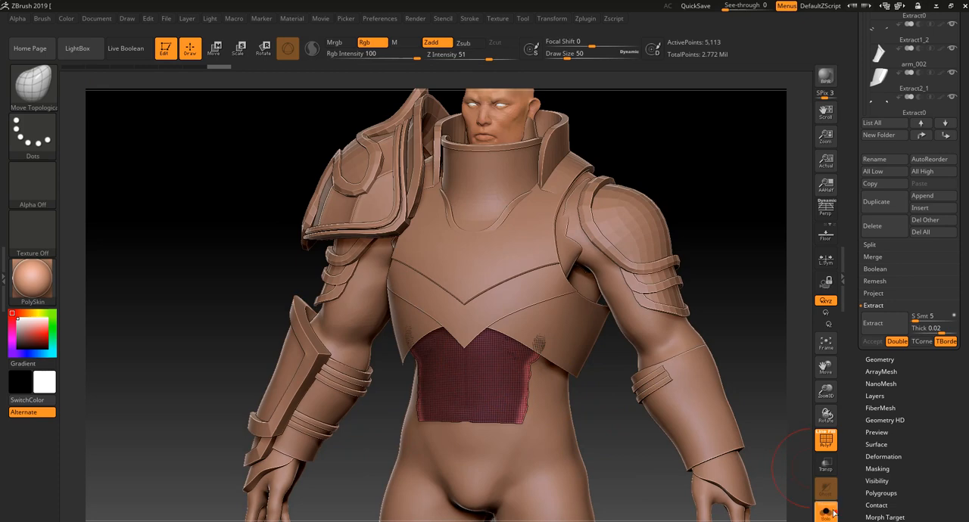
pyautogui.click(834, 513)
pyautogui.moveTo(634, 439)
pyautogui.keyDown('ctrl'); pyautogui.keyDown('shift'); pyautogui.mouseDown()
pyautogui.moveTo(640, 407)
pyautogui.moveTo(644, 428)
pyautogui.mouseUp(); pyautogui.keyUp('shift'); pyautogui.keyUp('ctrl')
# Show only the abdomen plate's complete front surface, including its borders, and merge its polygroups into one
pyautogui.keyDown('ctrl'); pyautogui.keyDown('shift'); pyautogui.click(494, 461); pyautogui.keyUp('shift'); pyautogui.keyUp('ctrl')
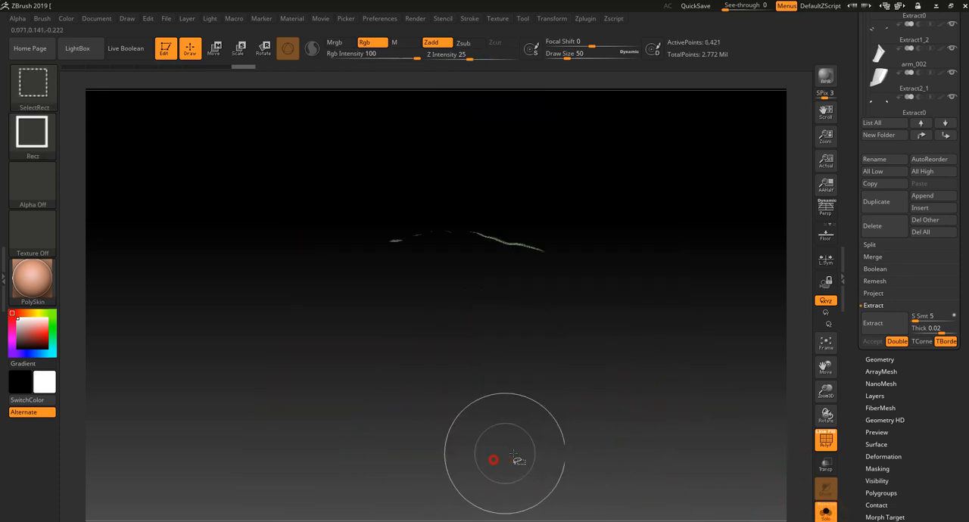
pyautogui.keyDown('ctrl'); pyautogui.keyDown('shift'); pyautogui.click(676, 423); pyautogui.keyUp('shift'); pyautogui.keyUp('ctrl')
pyautogui.keyDown('alt'); pyautogui.moveTo(705, 446); pyautogui.dragTo(713, 415); pyautogui.keyUp('alt')
pyautogui.hotkey('shift', 'f')
pyautogui.hotkey('shift', 'f')
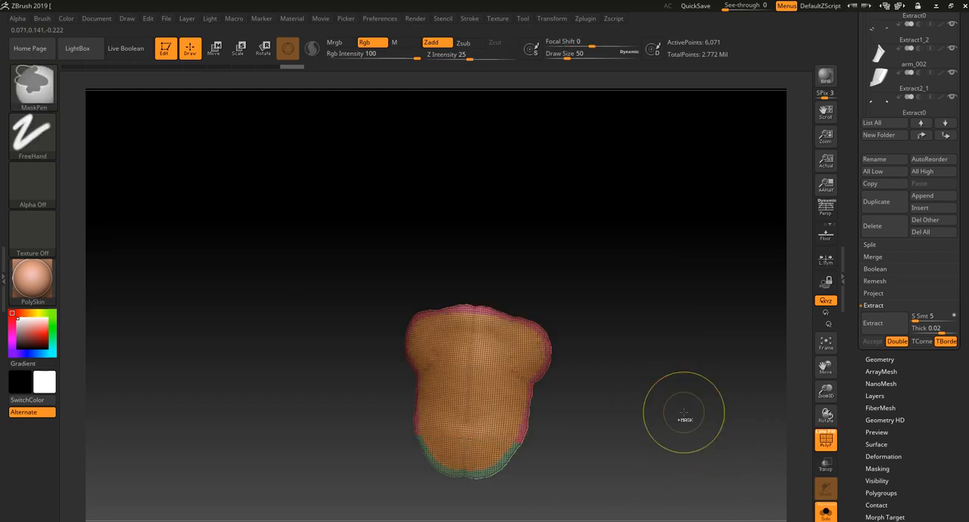
pyautogui.keyDown('ctrl'); pyautogui.keyDown('shift'); pyautogui.click(651, 426); pyautogui.keyUp('shift'); pyautogui.keyUp('ctrl')
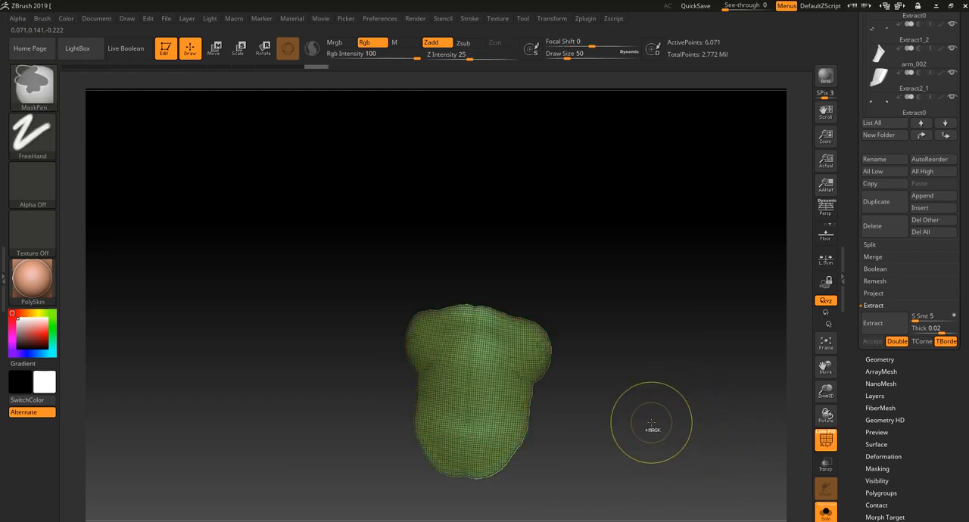
pyautogui.moveTo(651, 426)
pyautogui.mouseDown()
pyautogui.moveTo(677, 427)
pyautogui.moveTo(660, 430)
pyautogui.moveTo(525, 318)
pyautogui.mouseUp()
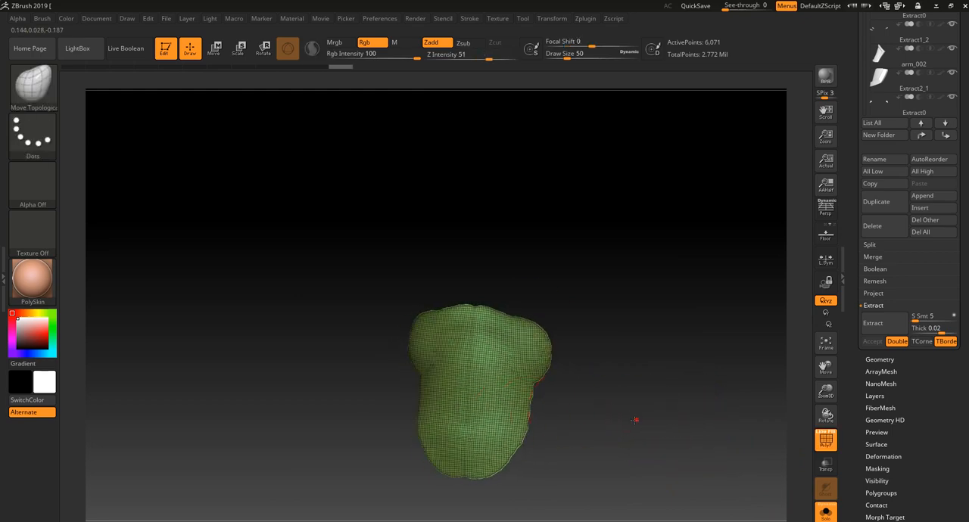
# Delete the abdomen plate's hidden geometry and leave Solo mode to show the full armored torso
pyautogui.moveTo(634, 420); pyautogui.dragTo(618, 421)
pyautogui.click(880, 359)
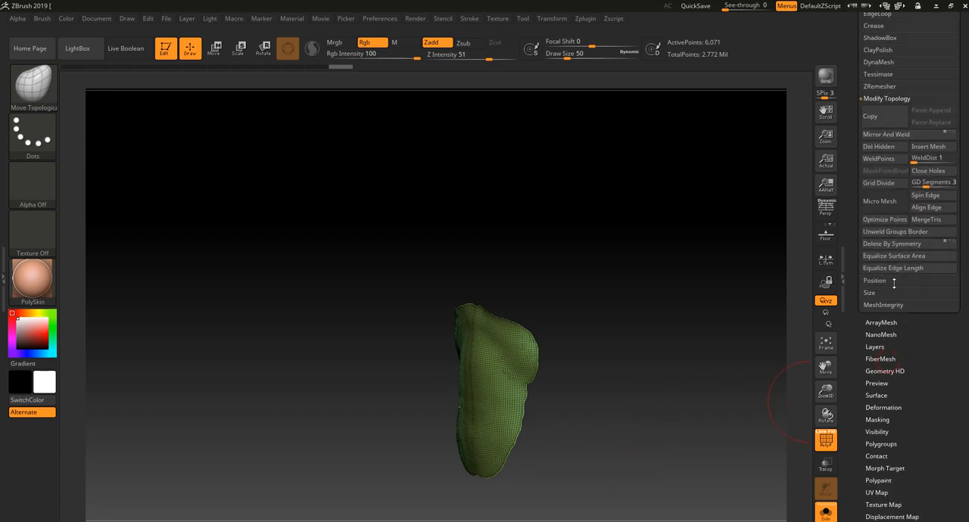
pyautogui.click(880, 189)
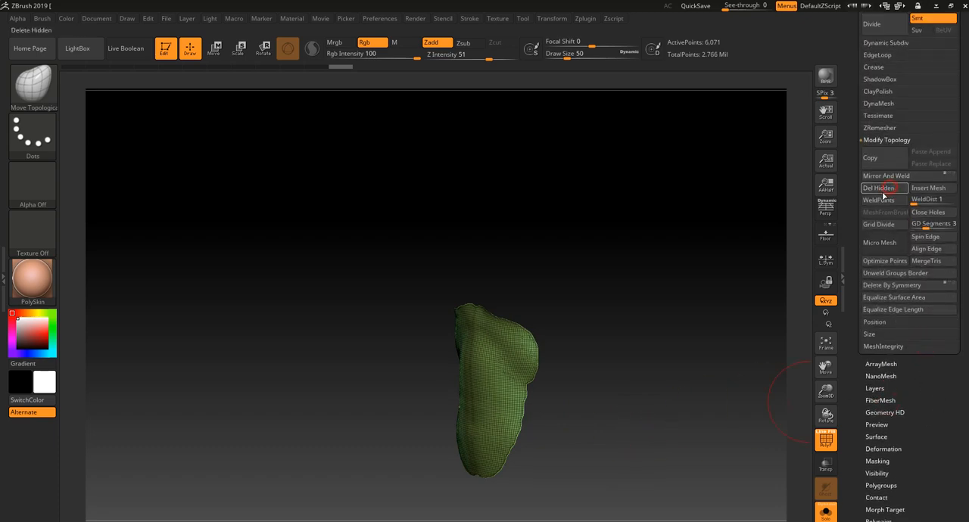
pyautogui.moveTo(701, 375); pyautogui.dragTo(722, 396)
pyautogui.click(825, 515)
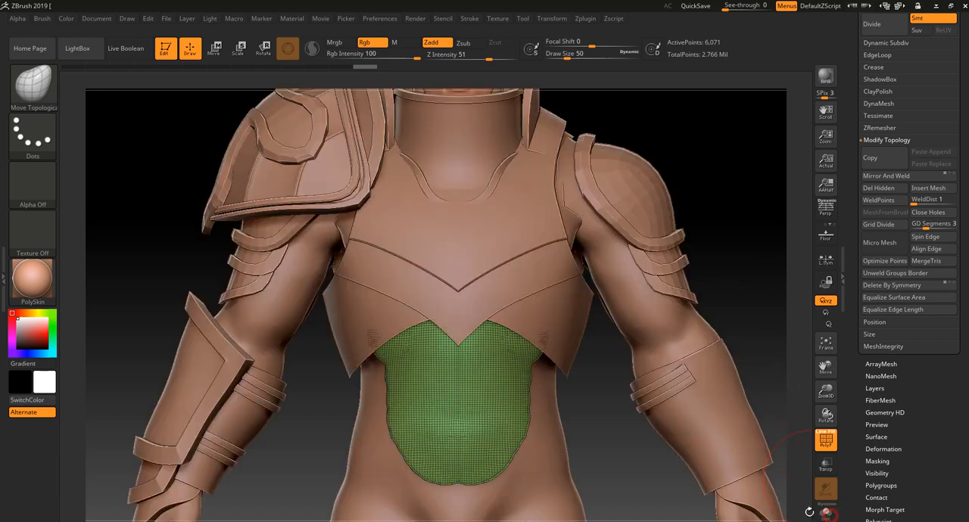
# Activate the SliceCurve brush for cutting the abdomen plate in the front view
pyautogui.keyDown('ctrl'); pyautogui.keyDown('shift'); pyautogui.click(33, 83); pyautogui.keyUp('shift'); pyautogui.keyUp('ctrl')
pyautogui.keyDown('ctrl'); pyautogui.keyDown('shift'); pyautogui.click(481, 154); pyautogui.keyUp('shift'); pyautogui.keyUp('ctrl')
pyautogui.keyDown('alt'); pyautogui.moveTo(299, 470); pyautogui.dragTo(305, 345); pyautogui.keyUp('alt')
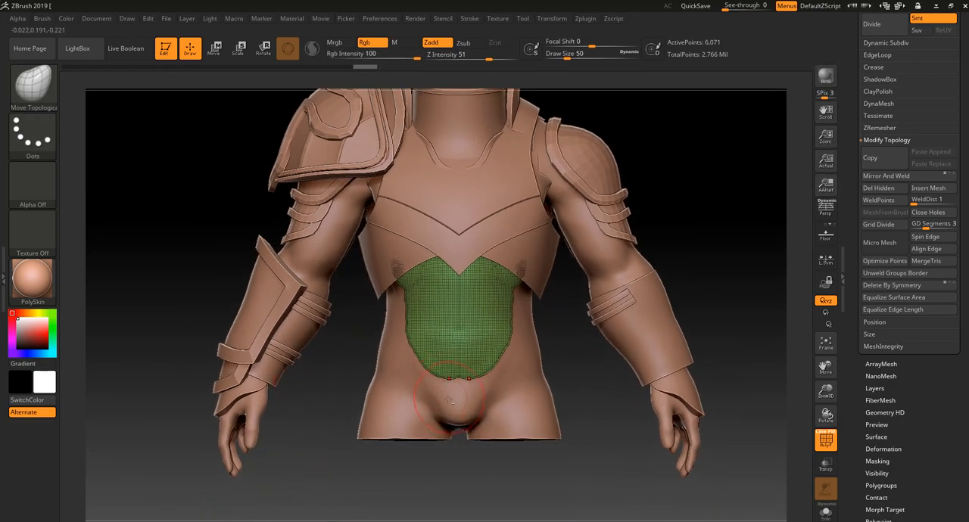
pyautogui.hotkey('ctrl', 'shift')
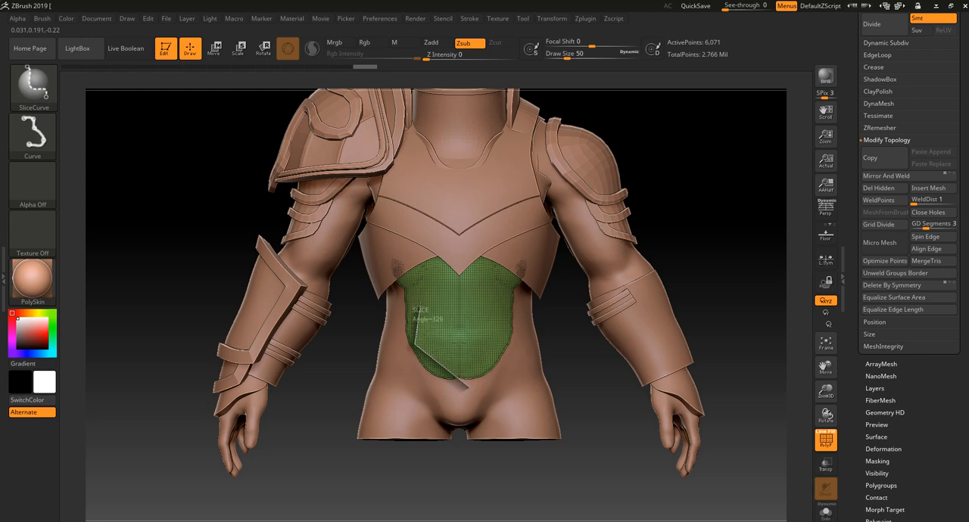
pyautogui.keyDown('ctrl'); pyautogui.keyDown('shift'); pyautogui.moveTo(394, 259); pyautogui.dragTo(415, 274); pyautogui.keyUp('shift'); pyautogui.keyUp('ctrl')
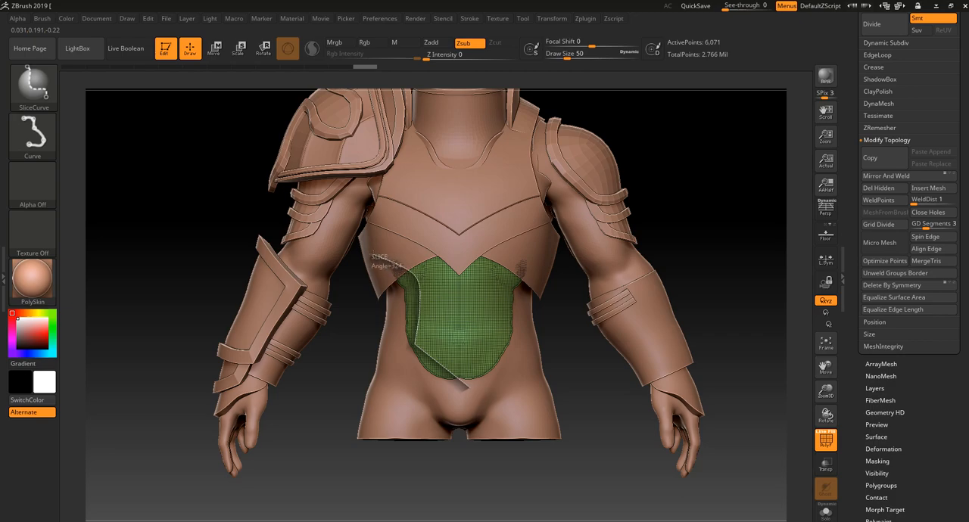
pyautogui.keyDown('ctrl'); pyautogui.keyDown('shift'); pyautogui.moveTo(415, 269); pyautogui.dragTo(400, 271); pyautogui.keyUp('shift'); pyautogui.keyUp('ctrl')
pyautogui.keyDown('alt'); pyautogui.moveTo(316, 489); pyautogui.dragTo(316, 512); pyautogui.keyUp('alt')
pyautogui.hotkey('ctrl', 'z')
pyautogui.keyDown('ctrl'); pyautogui.keyDown('shift'); pyautogui.moveTo(460, 399); pyautogui.dragTo(412, 338); pyautogui.keyUp('shift'); pyautogui.keyUp('ctrl')
pyautogui.hotkey('ctrl', 'z')
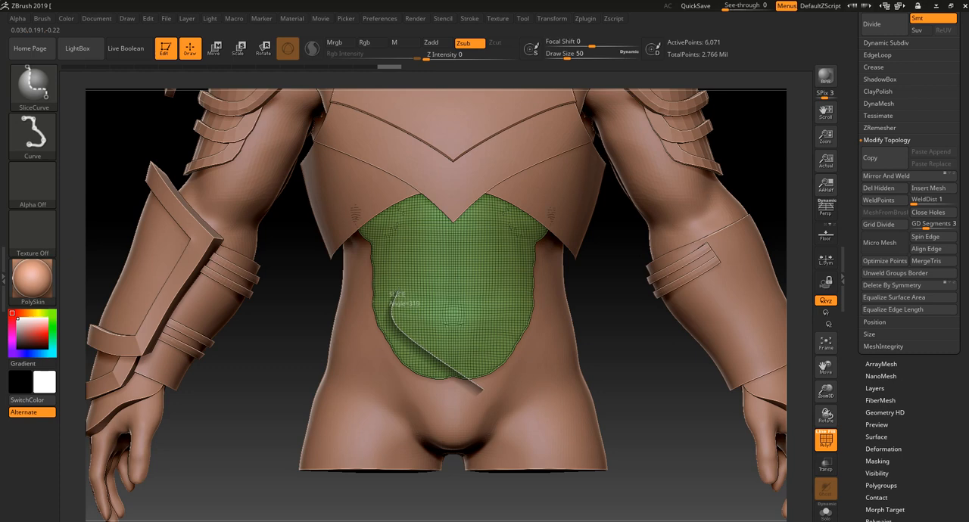
pyautogui.keyDown('ctrl'); pyautogui.keyDown('shift'); pyautogui.moveTo(395, 292); pyautogui.dragTo(395, 290); pyautogui.keyUp('shift'); pyautogui.keyUp('ctrl')
pyautogui.hotkey('ctrl', 'z')
# Slice one side of the abdomen plate along a curved waist and angled pointed lower edge, and delete the outer strip
pyautogui.moveTo(505, 407)
pyautogui.keyDown('ctrl'); pyautogui.keyDown('shift'); pyautogui.mouseDown()
pyautogui.moveTo(439, 352)
pyautogui.moveTo(406, 342)
pyautogui.mouseUp(); pyautogui.keyUp('shift'); pyautogui.keyUp('ctrl')
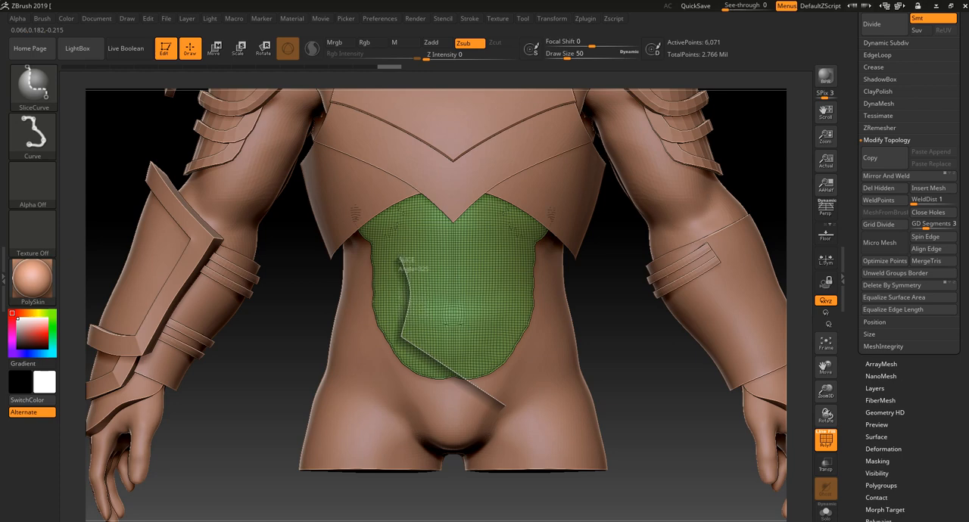
pyautogui.moveTo(383, 238); pyautogui.dragTo(353, 205)
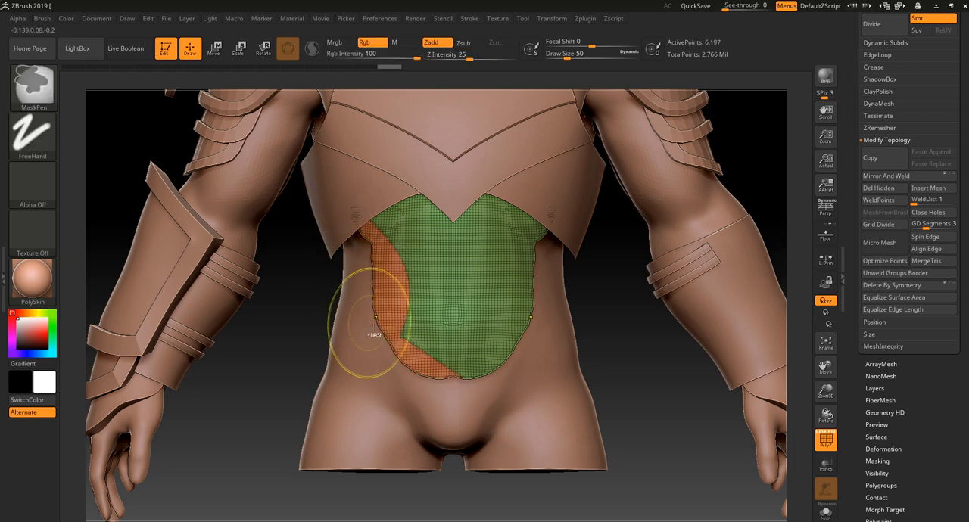
pyautogui.keyDown('ctrl'); pyautogui.keyDown('shift'); pyautogui.click(480, 255); pyautogui.keyUp('shift'); pyautogui.keyUp('ctrl')
pyautogui.click(887, 189)
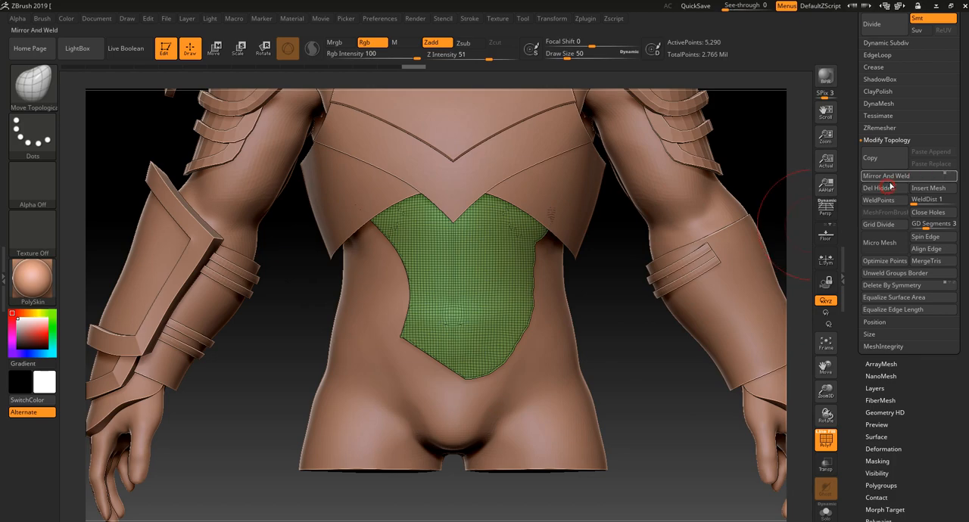
# Mirror and weld the sliced abdomen plate so both sides match, and turn off the polyframe display
pyautogui.click(889, 180)
pyautogui.keyDown('alt'); pyautogui.moveTo(688, 306); pyautogui.dragTo(646, 390); pyautogui.keyUp('alt')
pyautogui.hotkey('shift', 'f')
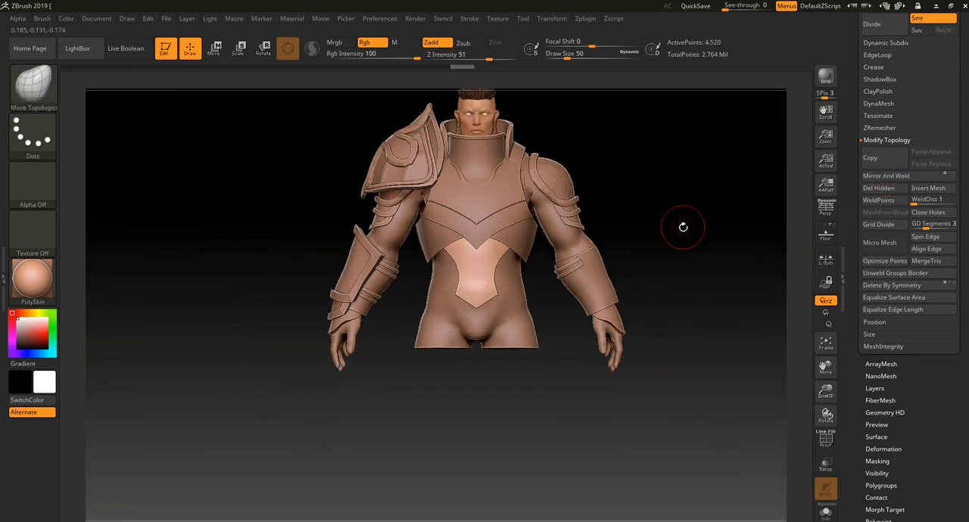
# Adjust the abdomen plate's upper edge and front profile with Move Topological so it fits beneath the chest armor
pyautogui.keyDown('alt'); pyautogui.moveTo(692, 240); pyautogui.dragTo(720, 163); pyautogui.keyUp('alt')
pyautogui.moveTo(721, 162)
pyautogui.mouseDown()
pyautogui.moveTo(782, 198)
pyautogui.moveTo(735, 212)
pyautogui.moveTo(705, 257)
pyautogui.moveTo(563, 174)
pyautogui.moveTo(579, 227)
pyautogui.moveTo(554, 281)
pyautogui.moveTo(490, 288)
pyautogui.mouseUp()
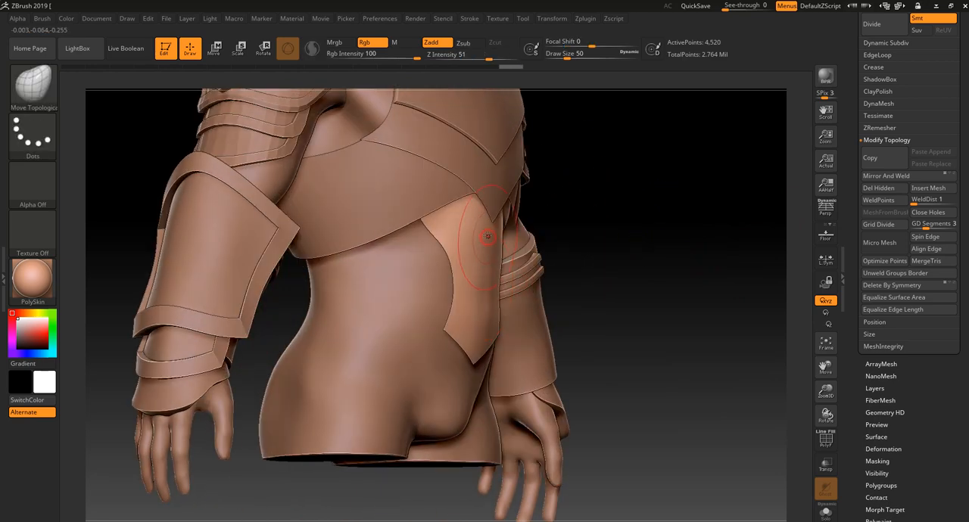
pyautogui.moveTo(553, 212)
pyautogui.mouseDown()
pyautogui.moveTo(598, 220)
pyautogui.moveTo(549, 203)
pyautogui.mouseUp()
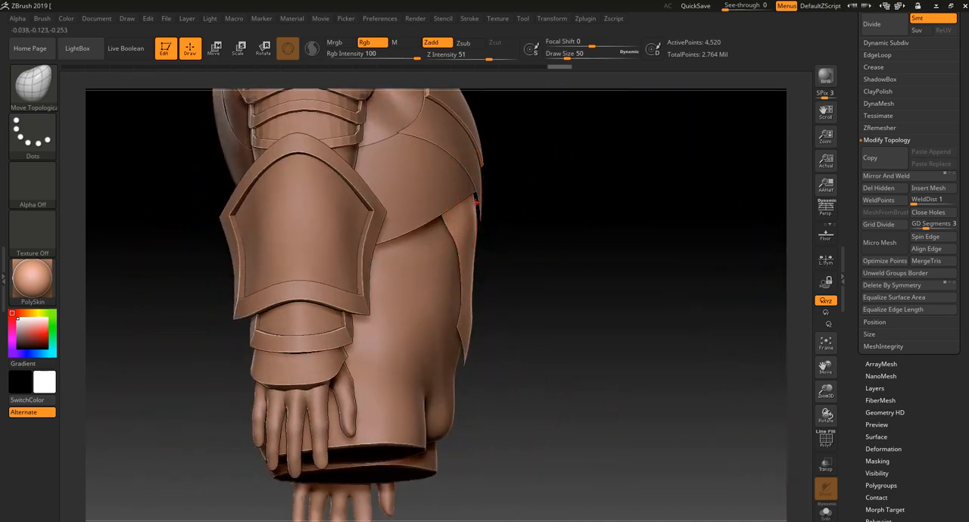
pyautogui.moveTo(491, 236); pyautogui.dragTo(474, 259)
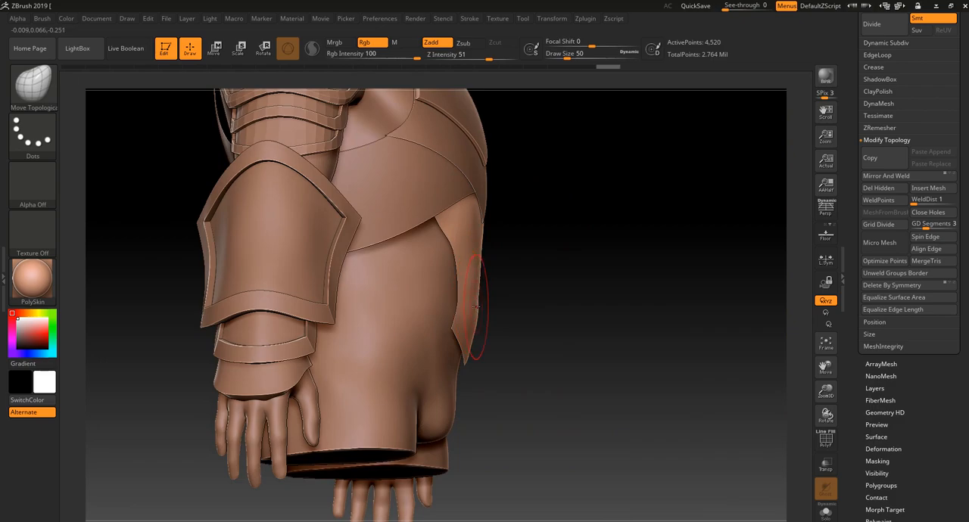
pyautogui.moveTo(527, 308); pyautogui.dragTo(471, 272)
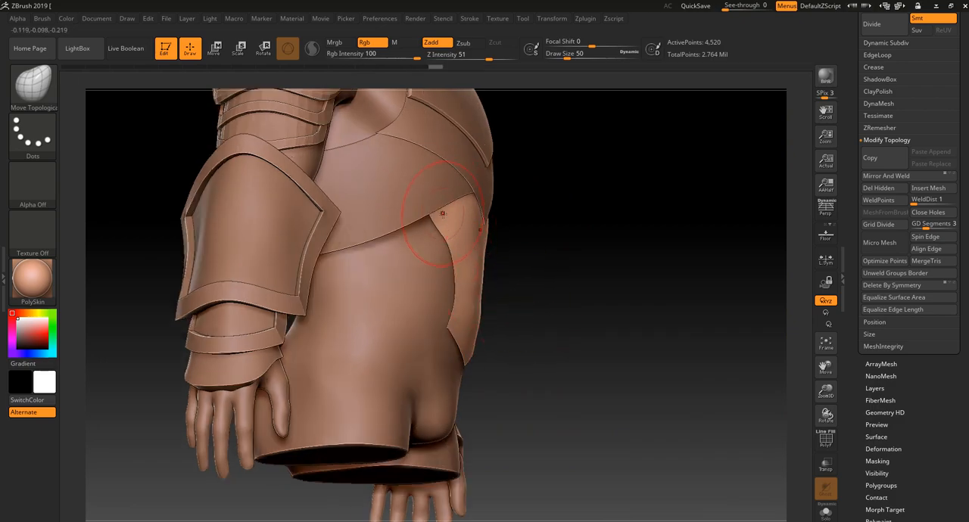
pyautogui.moveTo(553, 231); pyautogui.dragTo(454, 218)
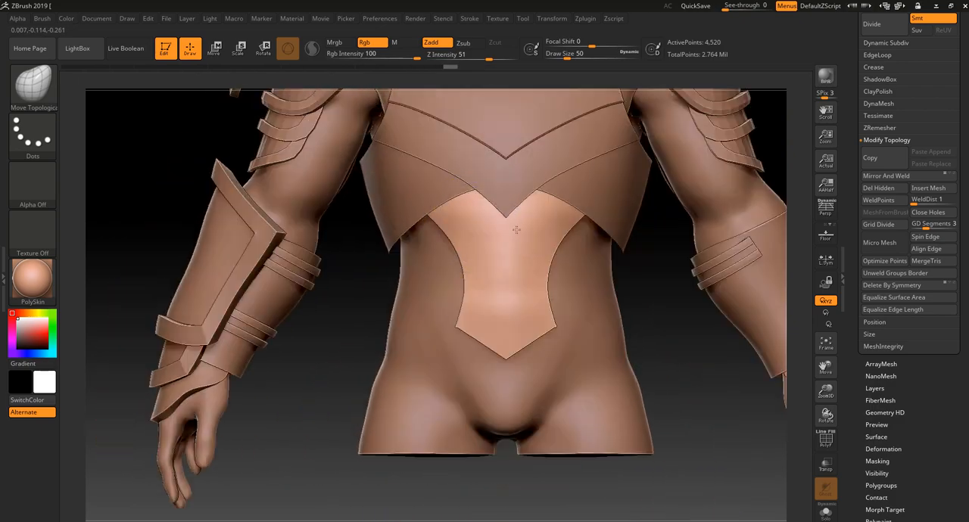
pyautogui.press('f')
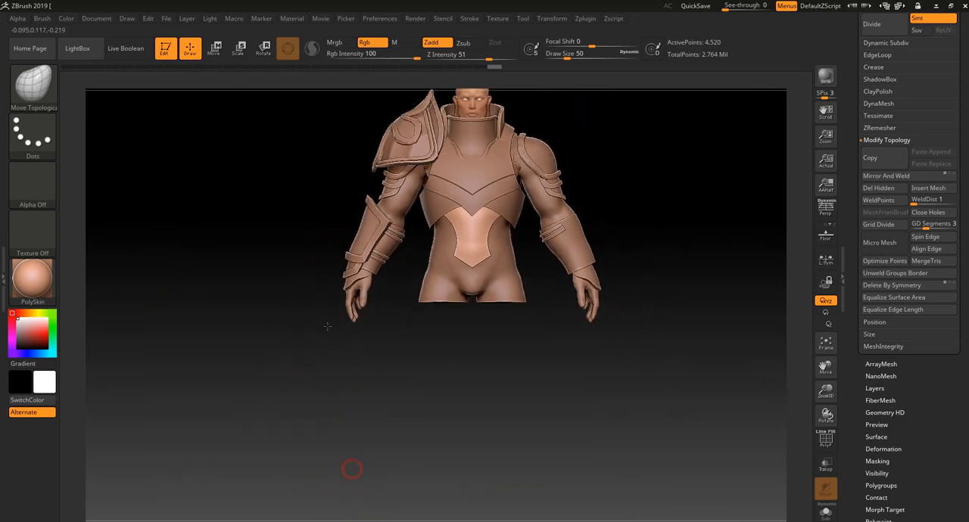
# Widen the abdomen plate's waist and lower side corners symmetrically with Move Topological at Draw Size 70
pyautogui.moveTo(346, 467); pyautogui.dragTo(371, 407)
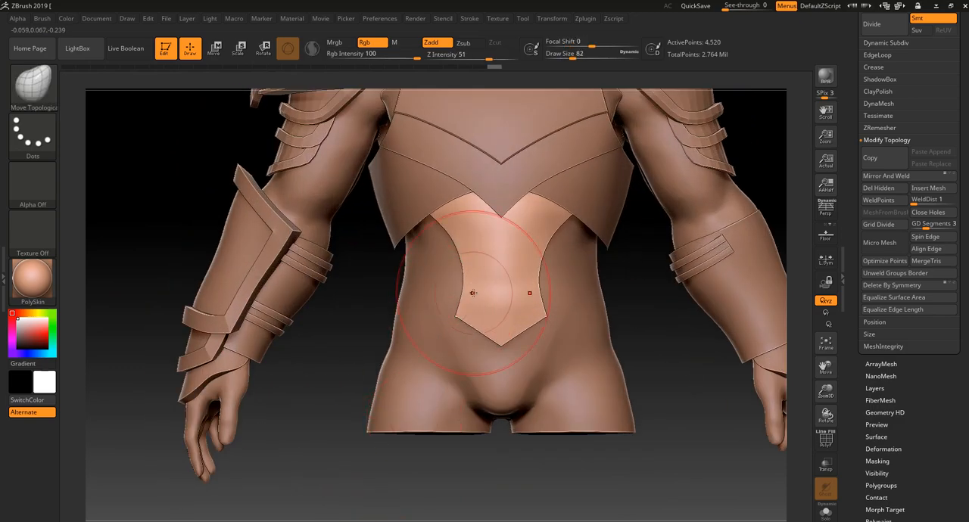
pyautogui.press('[')
pyautogui.press('[')
pyautogui.press('[')
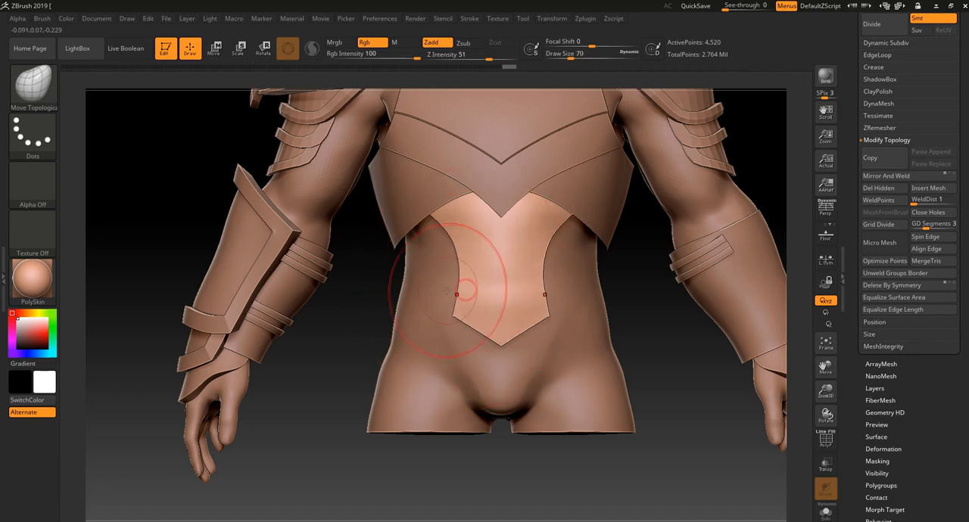
pyautogui.moveTo(330, 348); pyautogui.dragTo(371, 339)
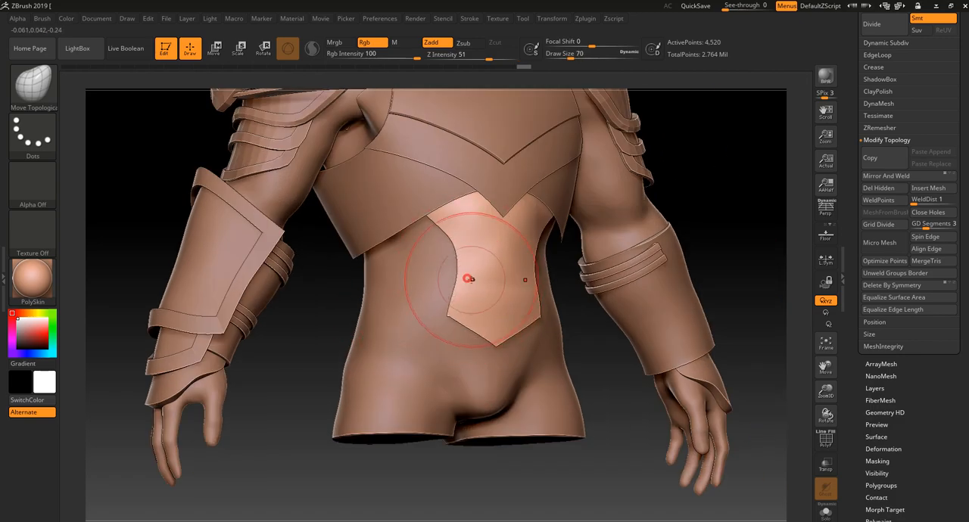
pyautogui.moveTo(597, 304); pyautogui.dragTo(592, 320)
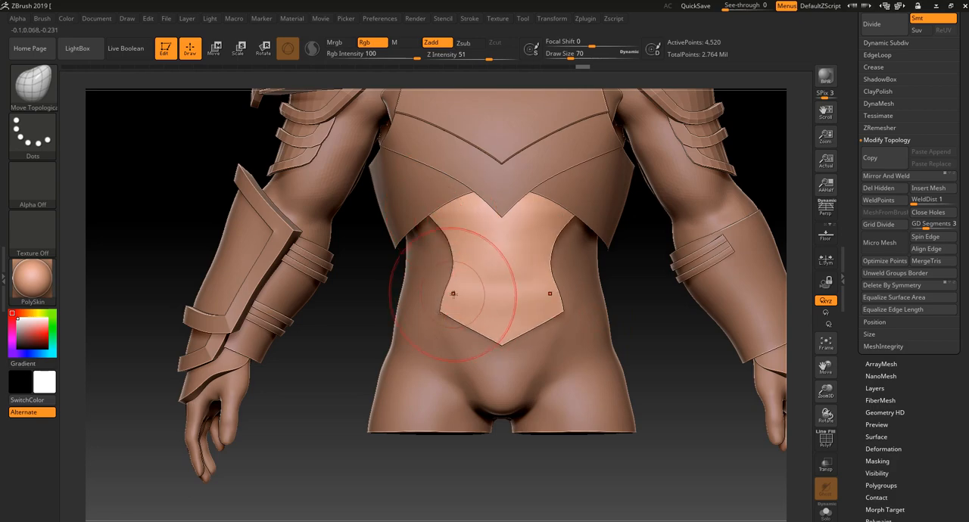
pyautogui.keyDown('alt'); pyautogui.moveTo(330, 394); pyautogui.dragTo(329, 339); pyautogui.keyUp('alt')
# Shape and smooth the abdomen plate's upper area and lower side corners at Draw Size 70
pyautogui.moveTo(340, 417); pyautogui.dragTo(398, 421)
pyautogui.keyDown('alt'); pyautogui.moveTo(399, 422); pyautogui.dragTo(408, 470); pyautogui.keyUp('alt')
pyautogui.keyDown('shift'); pyautogui.moveTo(480, 299); pyautogui.dragTo(487, 244); pyautogui.keyUp('shift')
pyautogui.moveTo(660, 233); pyautogui.dragTo(595, 243)
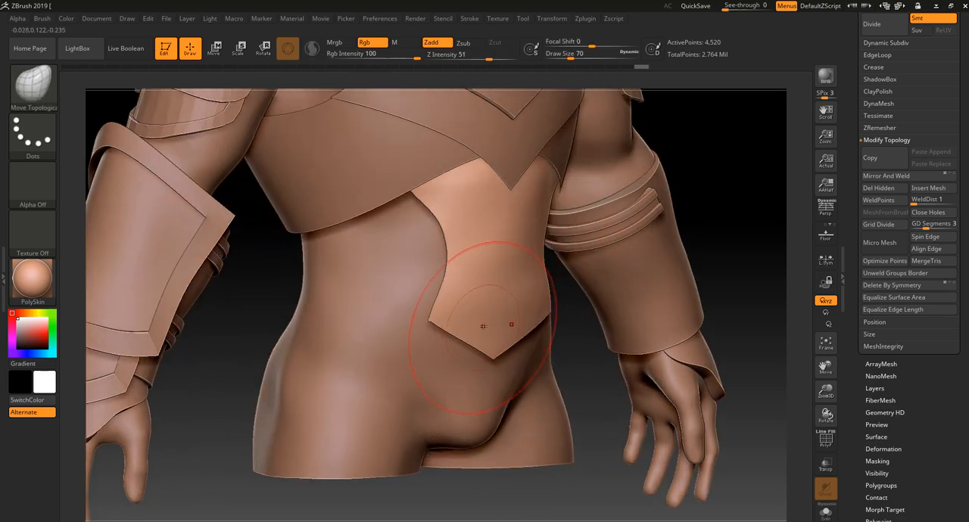
pyautogui.moveTo(688, 198)
pyautogui.keyDown('alt'); pyautogui.mouseDown()
pyautogui.moveTo(695, 164)
pyautogui.moveTo(636, 171)
pyautogui.mouseUp(); pyautogui.keyUp('alt')
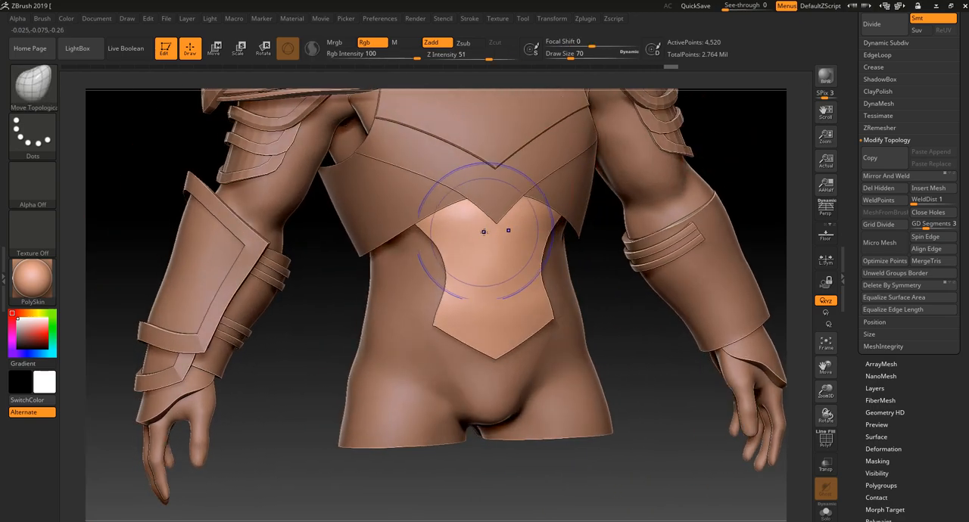
pyautogui.keyDown('shift'); pyautogui.moveTo(480, 230); pyautogui.dragTo(477, 219); pyautogui.keyUp('shift')
pyautogui.moveTo(413, 452); pyautogui.dragTo(465, 449)
pyautogui.keyDown('shift'); pyautogui.moveTo(386, 401); pyautogui.dragTo(322, 435); pyautogui.keyUp('shift')
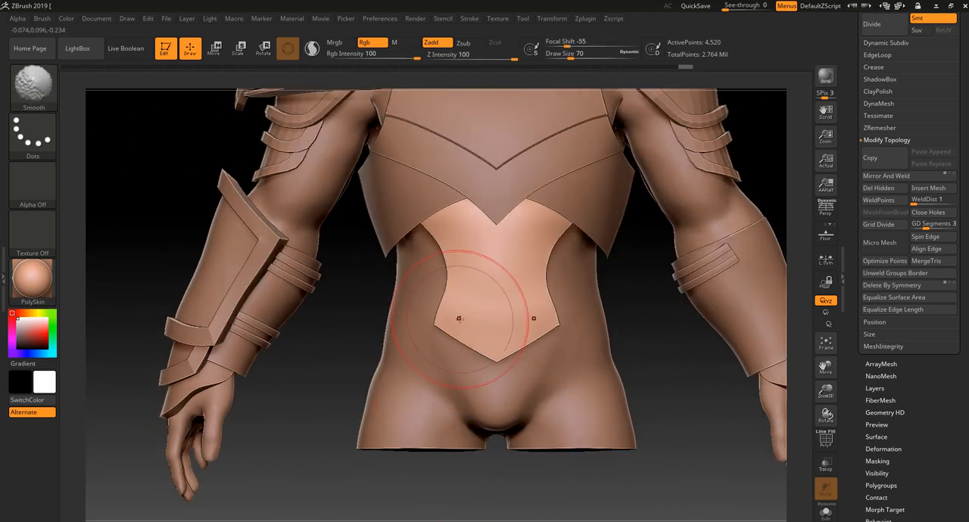
pyautogui.keyDown('shift'); pyautogui.moveTo(459, 320); pyautogui.dragTo(458, 307); pyautogui.keyUp('shift')
pyautogui.moveTo(358, 320)
pyautogui.keyDown('alt'); pyautogui.mouseDown()
pyautogui.moveTo(360, 382)
pyautogui.moveTo(413, 397)
pyautogui.moveTo(402, 413)
pyautogui.moveTo(424, 357)
pyautogui.mouseUp(); pyautogui.keyUp('alt')
# Mask the abdomen plate's upper corner below the chest plate at Draw Size 34, and clear the mask
pyautogui.press('[')
pyautogui.press('[')
pyautogui.press('[')
pyautogui.press('[')
pyautogui.press('f')
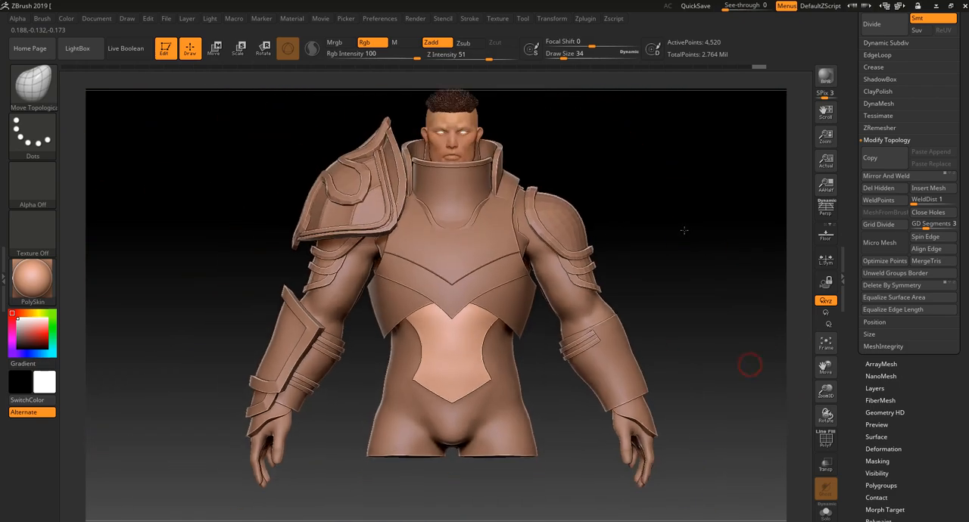
pyautogui.hotkey('shift', 'f')
pyautogui.hotkey('shift', 'f')
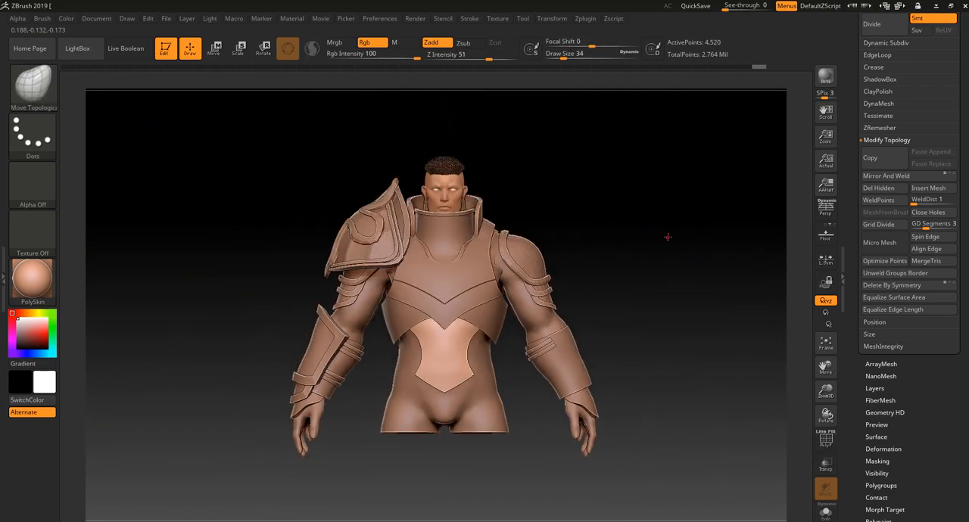
pyautogui.moveTo(667, 228)
pyautogui.mouseDown()
pyautogui.moveTo(710, 248)
pyautogui.moveTo(731, 239)
pyautogui.moveTo(731, 282)
pyautogui.mouseUp()
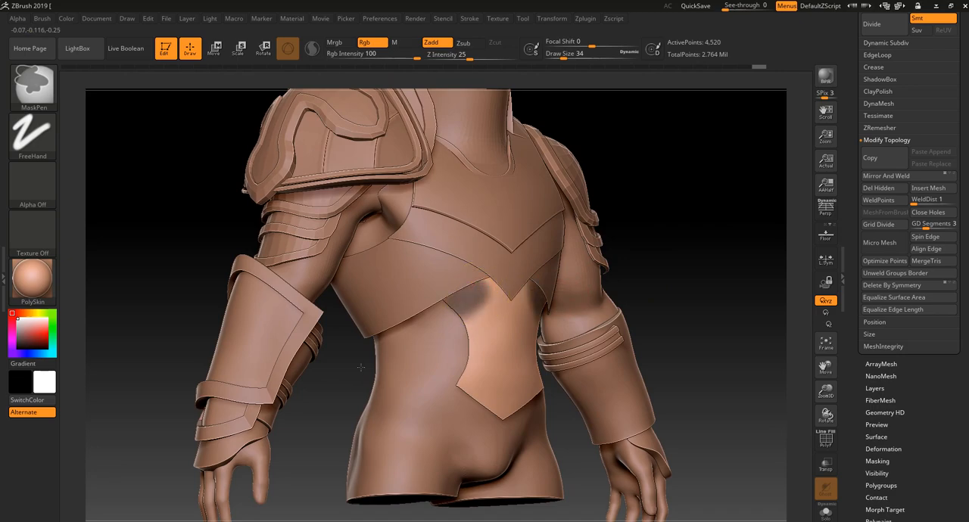
pyautogui.moveTo(343, 366)
pyautogui.keyDown('shift'); pyautogui.mouseDown()
pyautogui.moveTo(422, 424)
pyautogui.moveTo(336, 392)
pyautogui.mouseUp(); pyautogui.keyUp('shift')
pyautogui.keyDown('alt'); pyautogui.moveTo(342, 451); pyautogui.dragTo(346, 428); pyautogui.keyUp('alt')
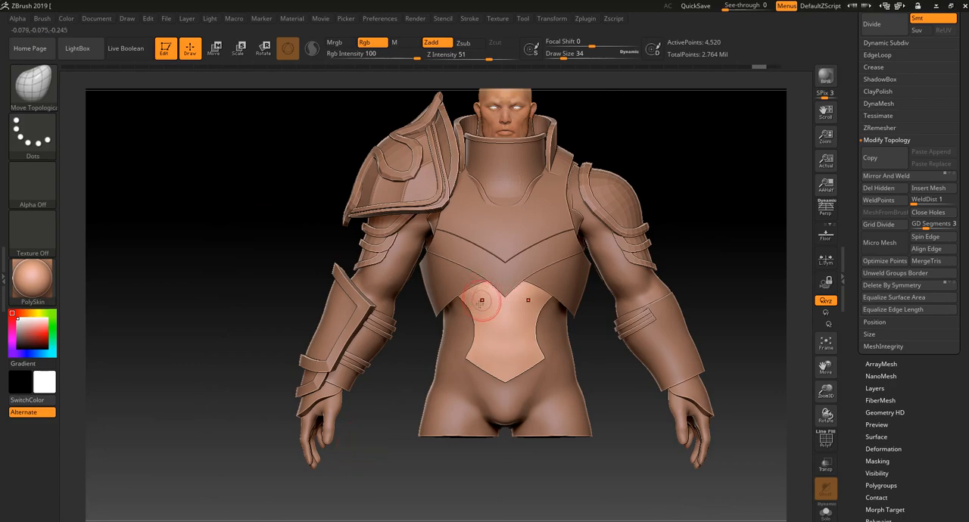
# Refine the abdomen plate's waist curve and raise its lower side corners with Move Topological at Draw Size 58
pyautogui.moveTo(389, 370)
pyautogui.keyDown('alt'); pyautogui.mouseDown()
pyautogui.moveTo(372, 401)
pyautogui.moveTo(409, 405)
pyautogui.mouseUp(); pyautogui.keyUp('alt')
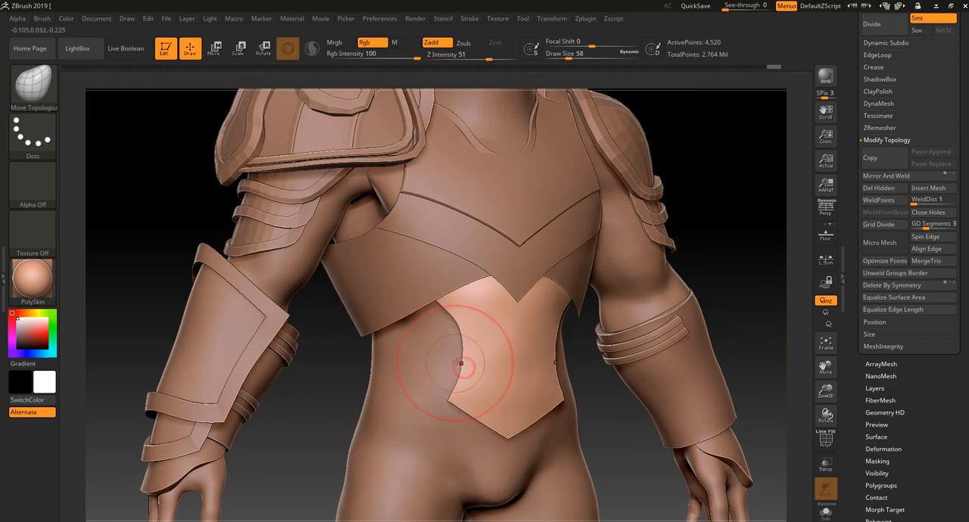
pyautogui.moveTo(460, 342); pyautogui.dragTo(462, 363)
pyautogui.moveTo(319, 430); pyautogui.dragTo(463, 394)
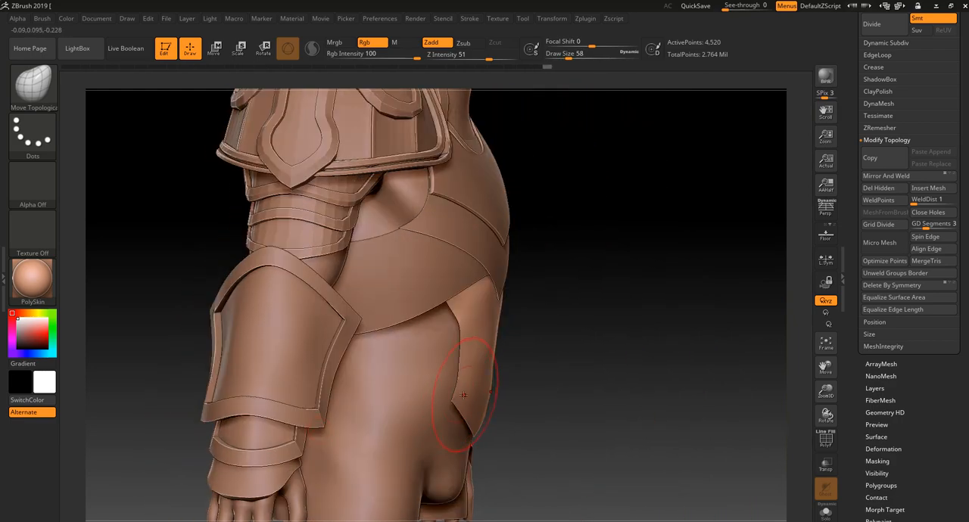
pyautogui.moveTo(533, 362); pyautogui.dragTo(464, 347)
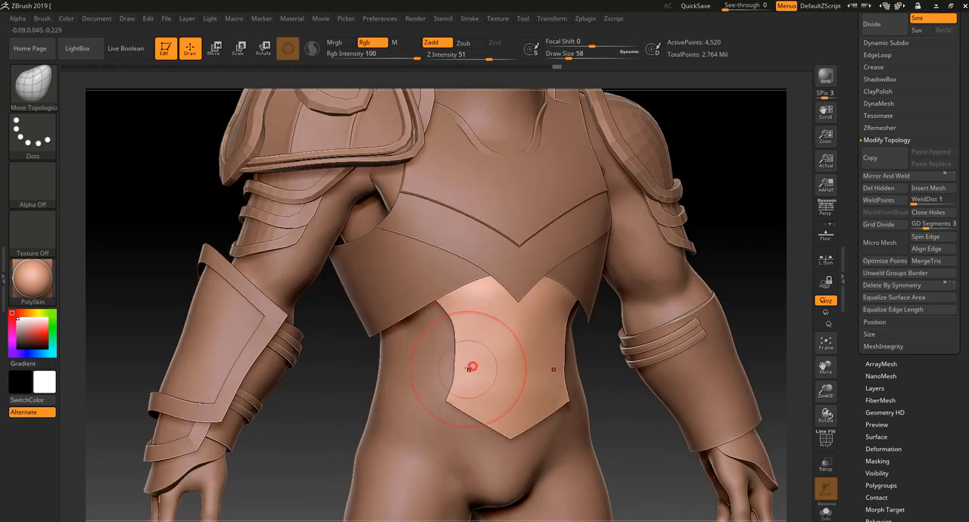
pyautogui.hotkey('ctrl', 'z')
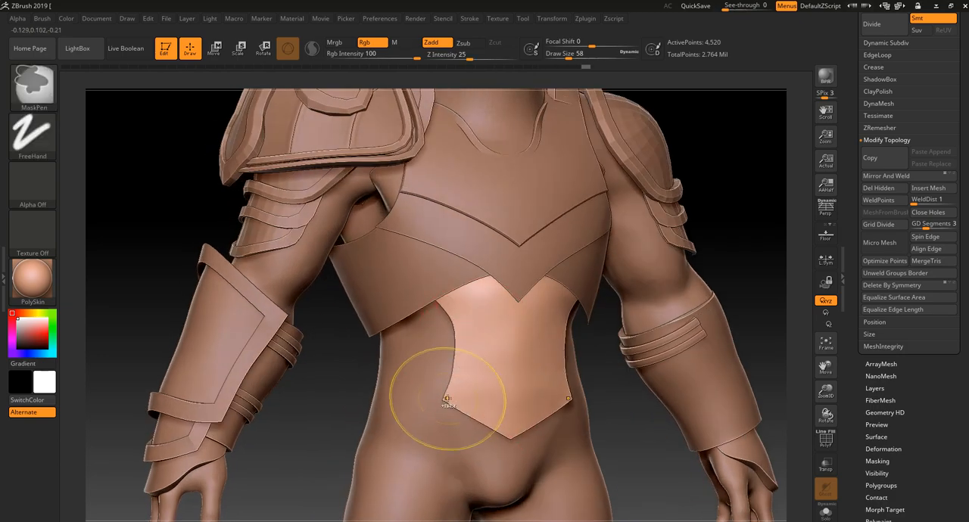
pyautogui.moveTo(447, 397); pyautogui.dragTo(444, 382)
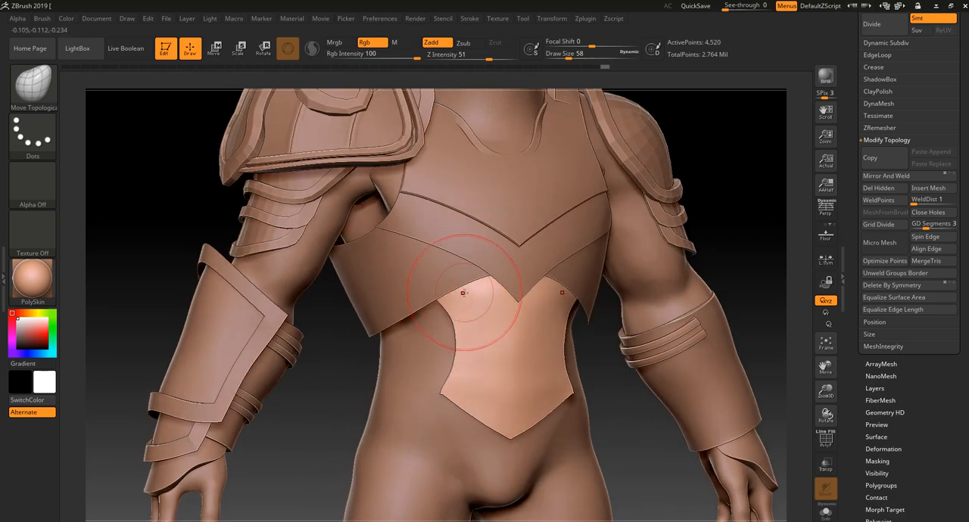
# Check the abdomen plate from the front and select the torso body subtool
pyautogui.moveTo(326, 411); pyautogui.dragTo(337, 395)
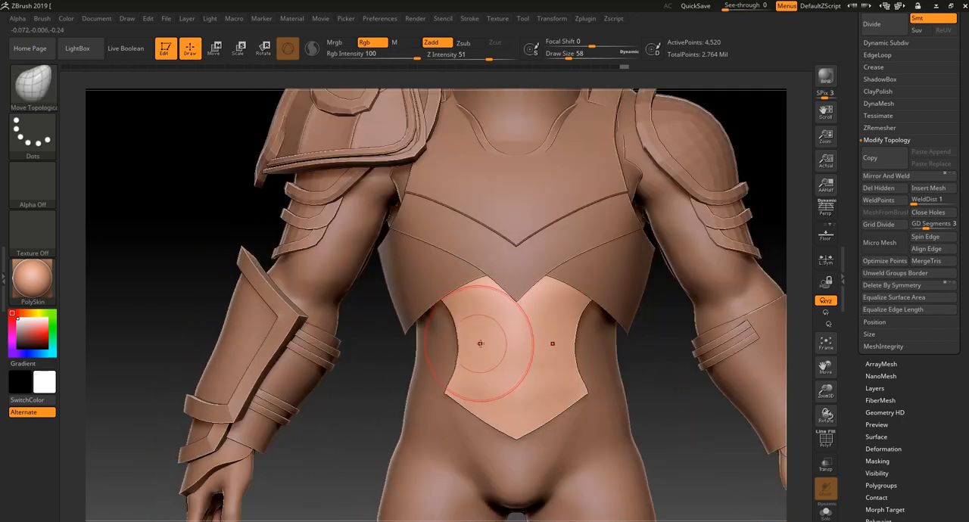
pyautogui.keyDown('alt'); pyautogui.moveTo(359, 445); pyautogui.dragTo(348, 425); pyautogui.keyUp('alt')
pyautogui.keyDown('alt'); pyautogui.click(432, 354); pyautogui.keyUp('alt')
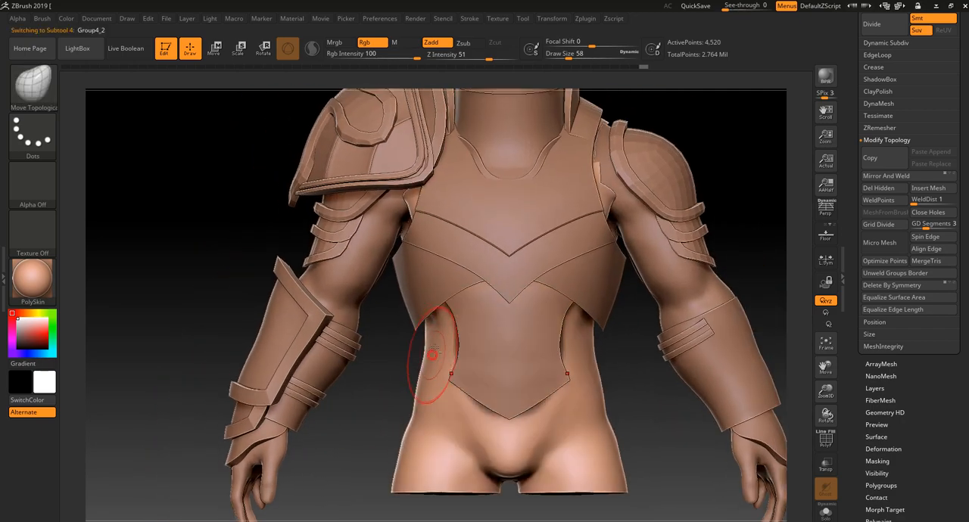
# Mask the torso body's sides at the waist, between the chest plate and the abdomen plate, at Draw Size 58
pyautogui.press('ctrl')
pyautogui.press('ctrl')
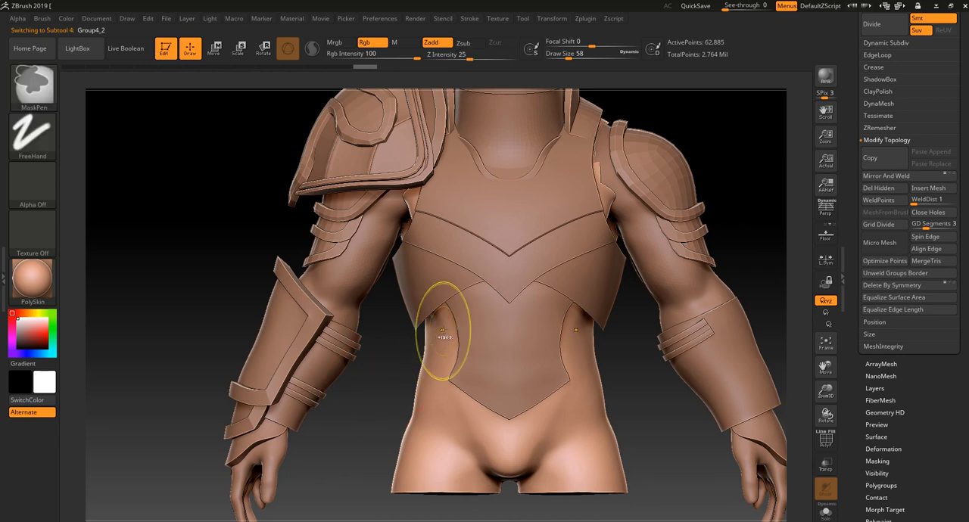
pyautogui.moveTo(447, 321)
pyautogui.keyDown('ctrl'); pyautogui.mouseDown()
pyautogui.moveTo(438, 327)
pyautogui.moveTo(451, 318)
pyautogui.mouseUp(); pyautogui.keyUp('ctrl')
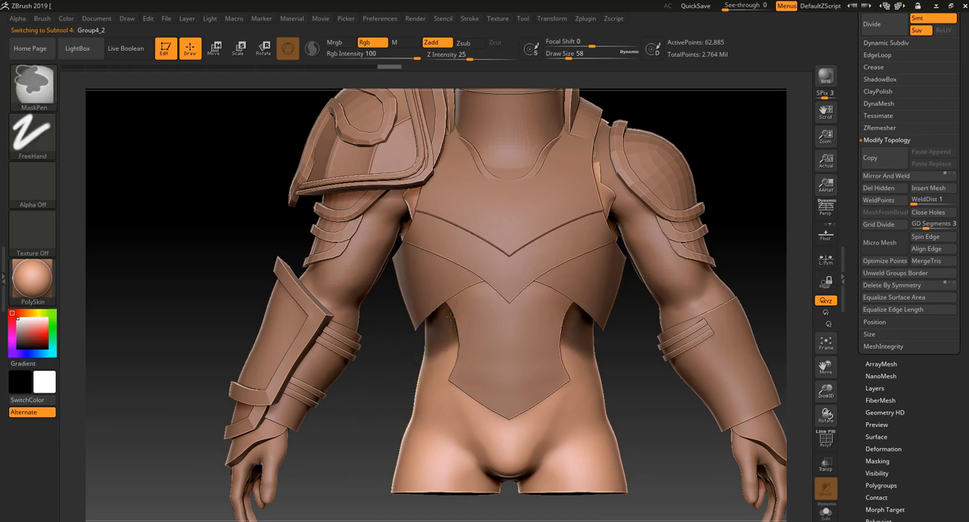
pyautogui.moveTo(385, 370)
pyautogui.mouseDown()
pyautogui.moveTo(476, 343)
pyautogui.moveTo(389, 343)
pyautogui.mouseUp()
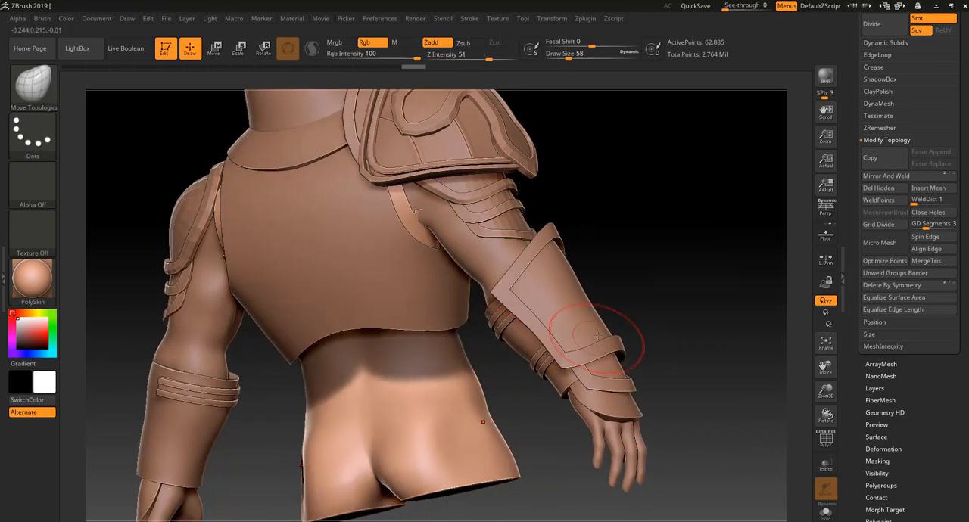
# Extend the waist mask across the torso's lower back, just below the backplate's lower edge
pyautogui.moveTo(512, 388); pyautogui.dragTo(551, 389)
pyautogui.keyDown('ctrl'); pyautogui.keyDown('alt'); pyautogui.moveTo(386, 372); pyautogui.dragTo(458, 402); pyautogui.keyUp('alt'); pyautogui.keyUp('ctrl')
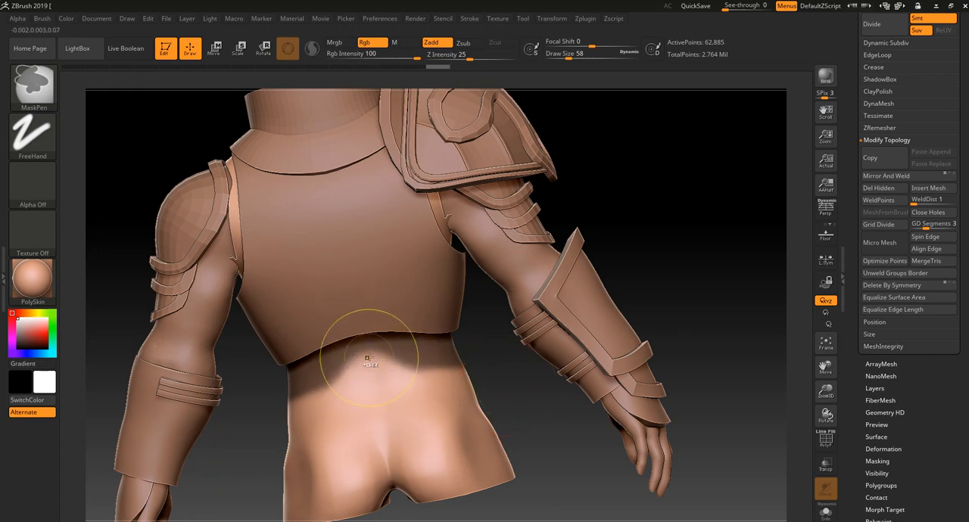
pyautogui.hotkey('ctrl', 'z')
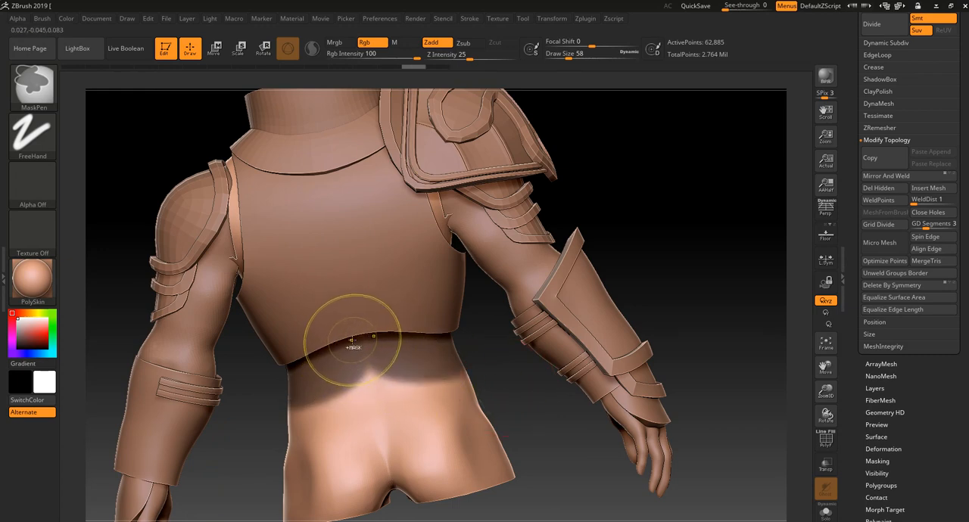
pyautogui.moveTo(348, 345)
pyautogui.keyDown('ctrl'); pyautogui.keyDown('alt'); pyautogui.mouseDown()
pyautogui.moveTo(366, 368)
pyautogui.moveTo(362, 353)
pyautogui.moveTo(333, 366)
pyautogui.moveTo(341, 355)
pyautogui.moveTo(333, 363)
pyautogui.moveTo(363, 351)
pyautogui.moveTo(327, 384)
pyautogui.moveTo(365, 376)
pyautogui.mouseUp(); pyautogui.keyUp('alt'); pyautogui.keyUp('ctrl')
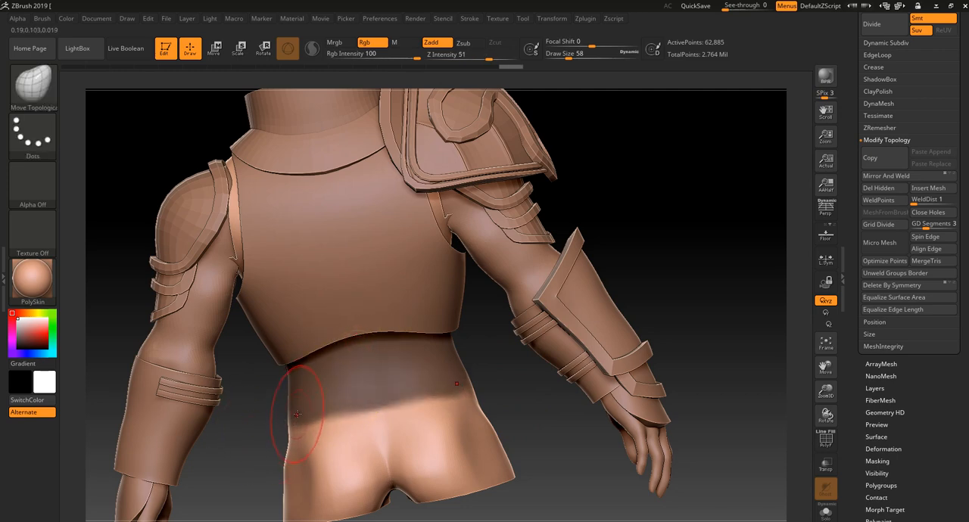
pyautogui.hotkey('ctrl', 'z')
pyautogui.moveTo(310, 397)
pyautogui.keyDown('ctrl'); pyautogui.mouseDown()
pyautogui.moveTo(338, 365)
pyautogui.moveTo(329, 378)
pyautogui.mouseUp(); pyautogui.keyUp('ctrl')
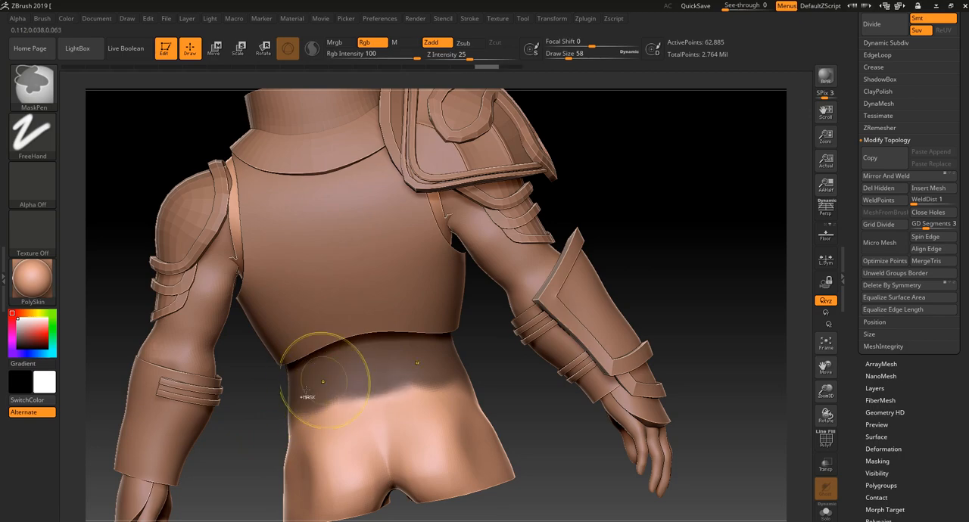
pyautogui.moveTo(265, 437); pyautogui.dragTo(344, 418)
pyautogui.moveTo(153, 444); pyautogui.dragTo(422, 397)
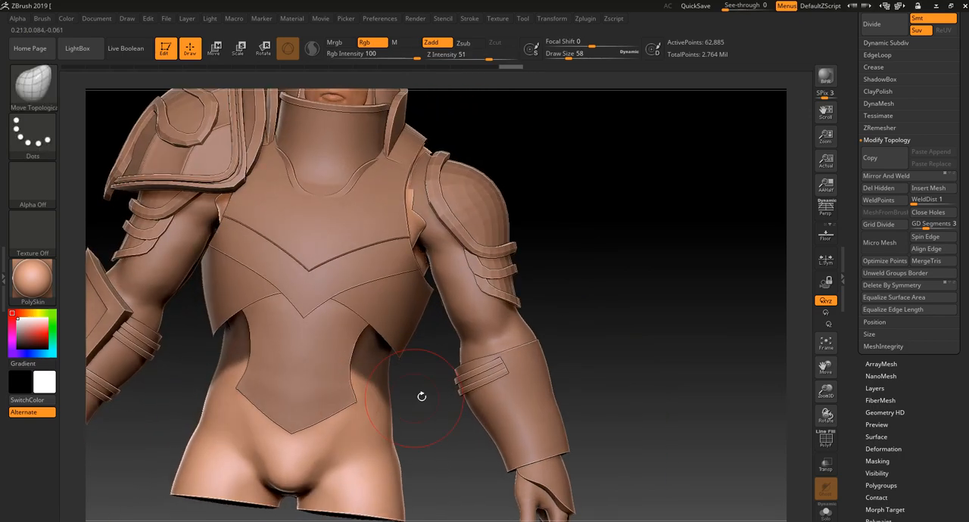
# Hide the subtool folders containing the large shoulder armor and the arms with their armor
pyautogui.keyDown('alt'); pyautogui.moveTo(593, 311); pyautogui.dragTo(593, 242); pyautogui.keyUp('alt')
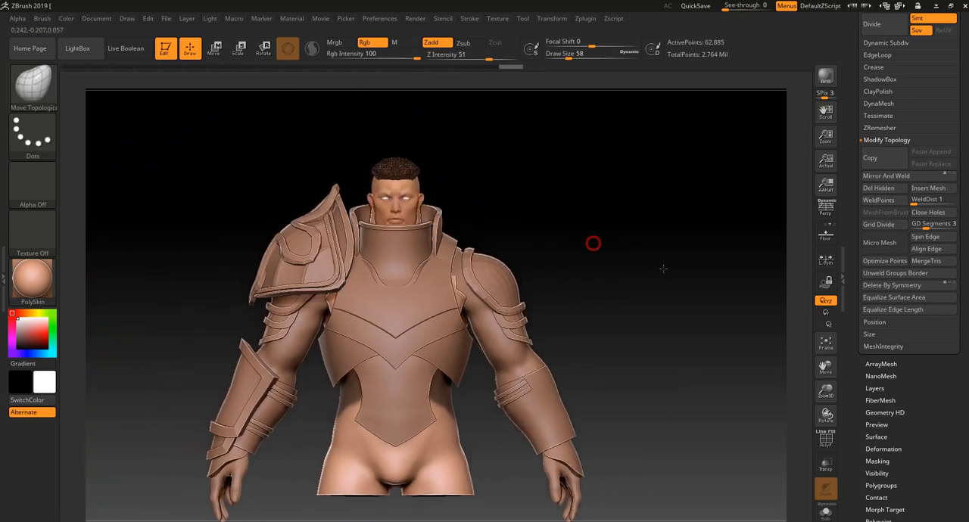
pyautogui.keyDown('alt'); pyautogui.click(325, 233); pyautogui.keyUp('alt')
pyautogui.scroll(5, 958, 100)
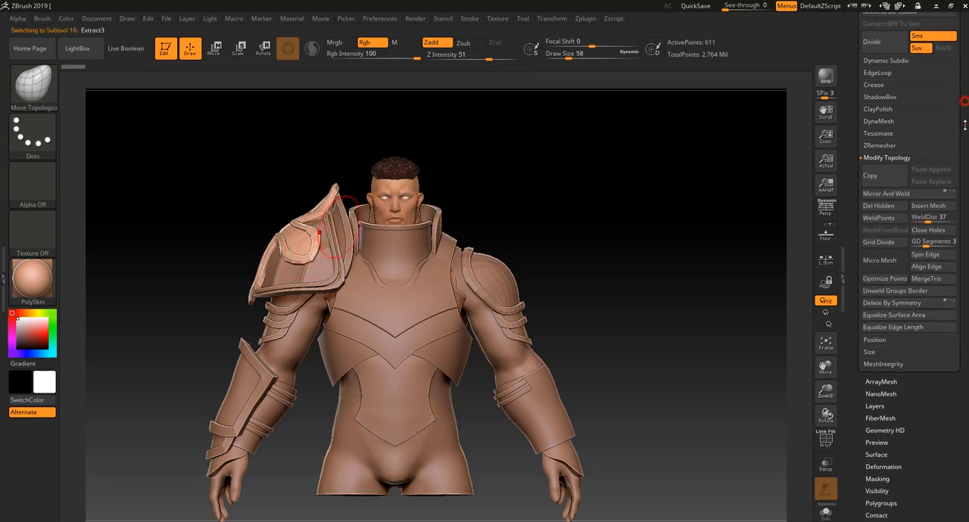
pyautogui.moveTo(891, 33); pyautogui.dragTo(884, 31)
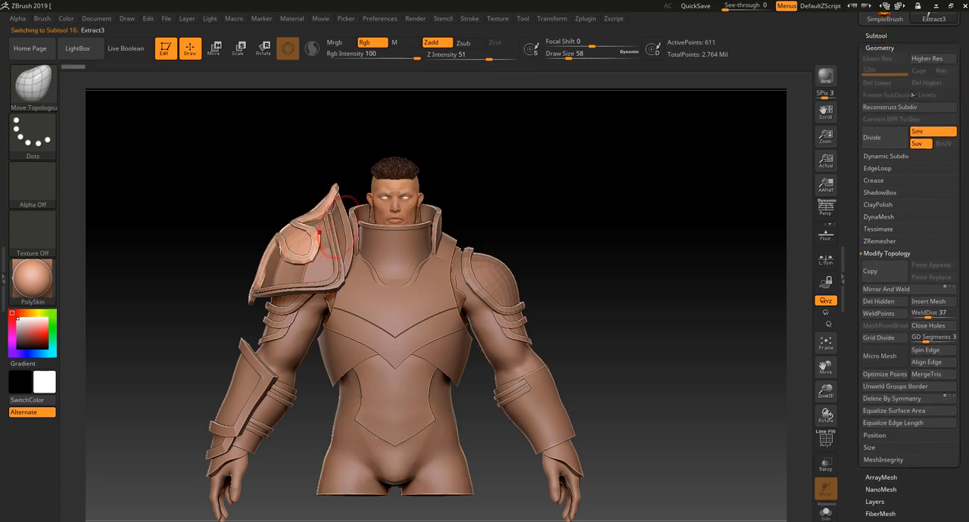
pyautogui.click(878, 35)
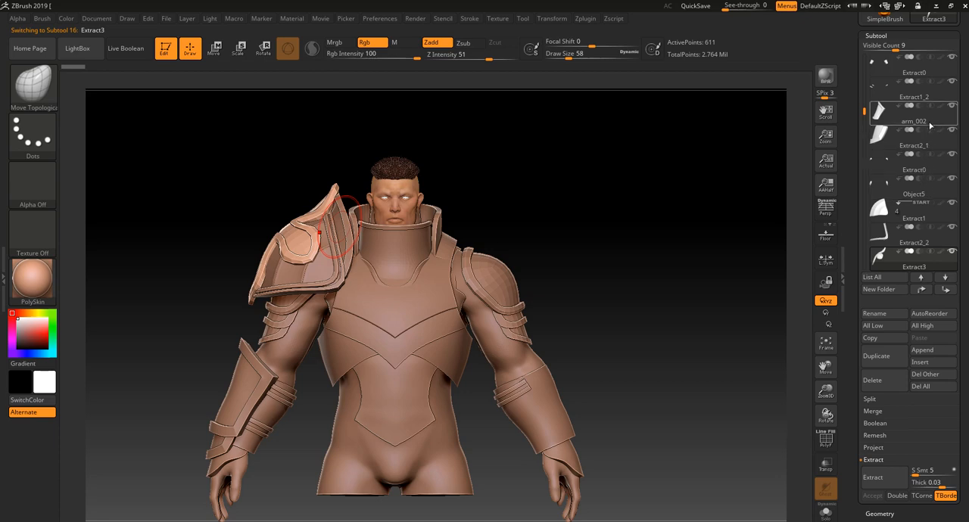
pyautogui.click(951, 204)
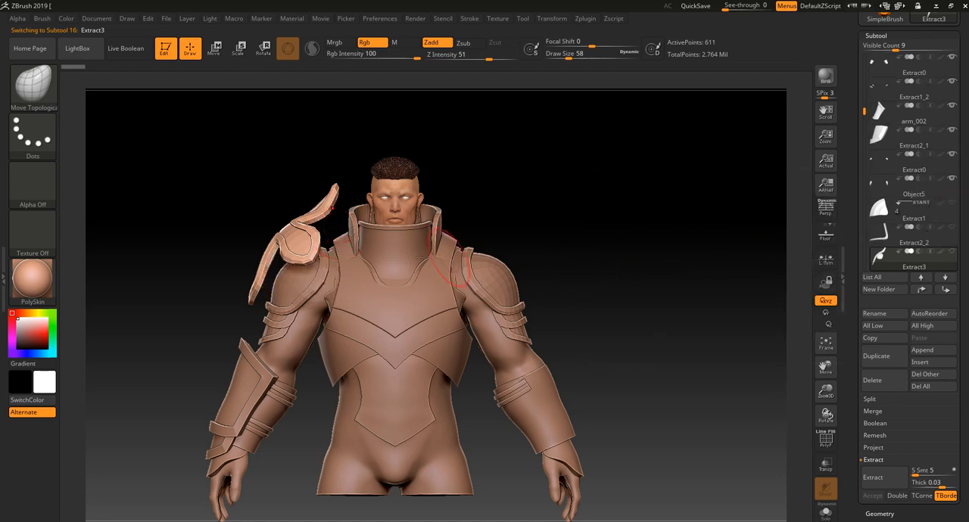
pyautogui.keyDown('alt'); pyautogui.click(307, 287); pyautogui.keyUp('alt')
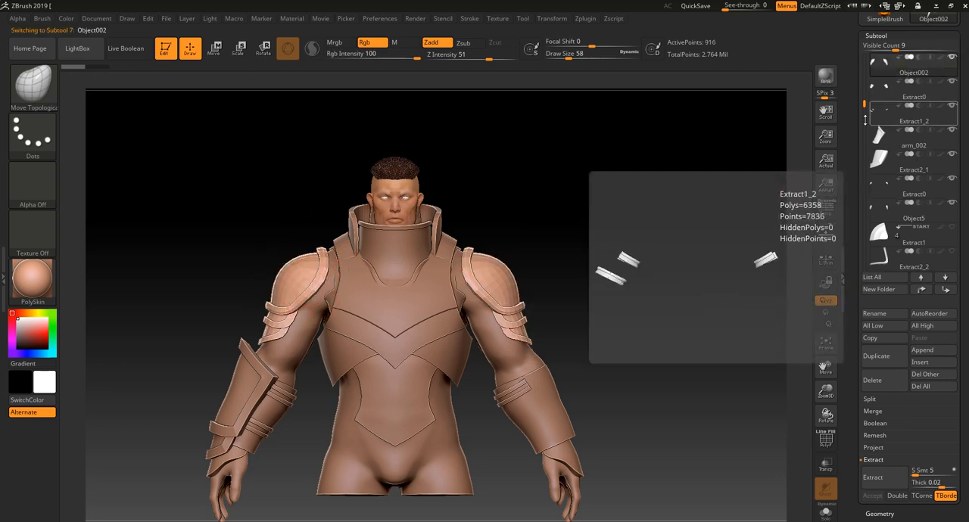
pyautogui.moveTo(864, 102); pyautogui.dragTo(864, 78)
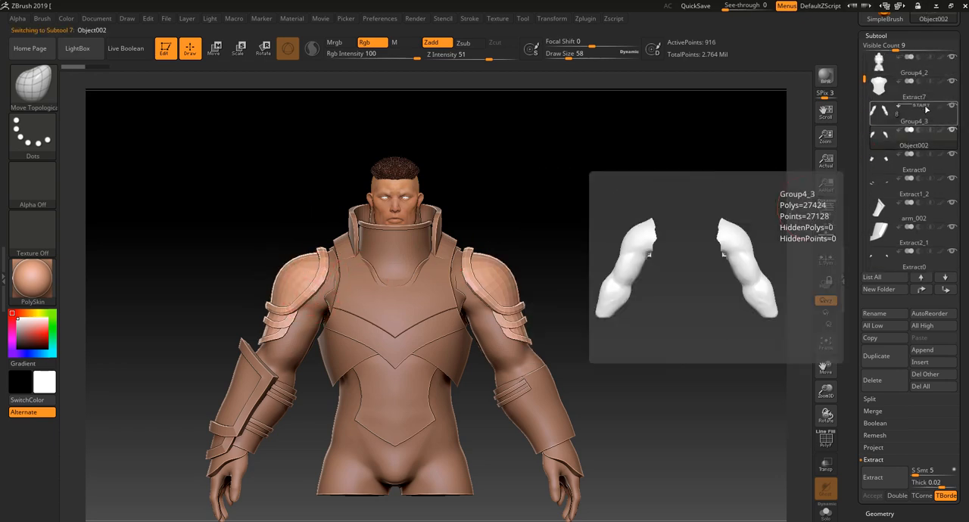
pyautogui.click(951, 108)
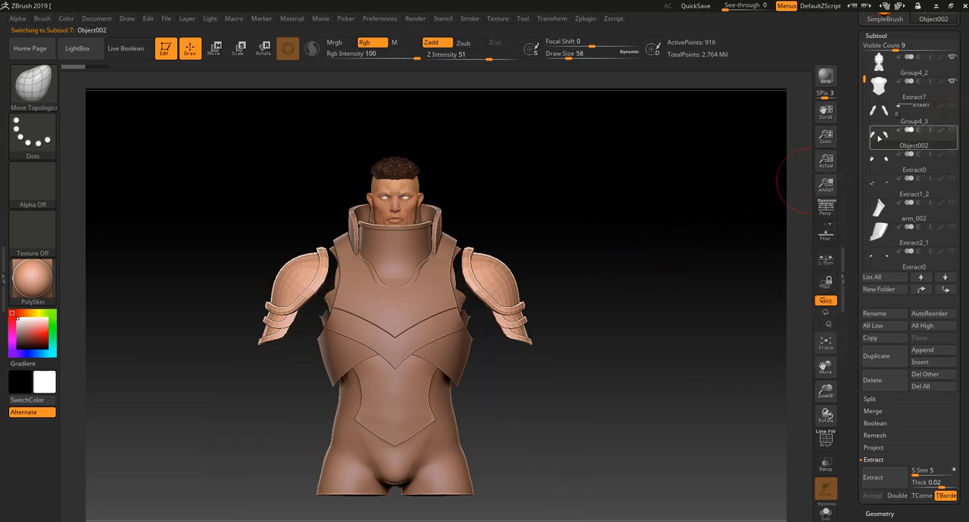
# Select the torso body again and extend the waist mask up under the abdomen plate's corner at Draw Size 30
pyautogui.keyDown('alt'); pyautogui.click(421, 310); pyautogui.keyUp('alt')
pyautogui.moveTo(586, 268); pyautogui.dragTo(648, 277)
pyautogui.moveTo(612, 303)
pyautogui.keyDown('alt'); pyautogui.mouseDown()
pyautogui.moveTo(629, 376)
pyautogui.moveTo(612, 326)
pyautogui.mouseUp(); pyautogui.keyUp('alt')
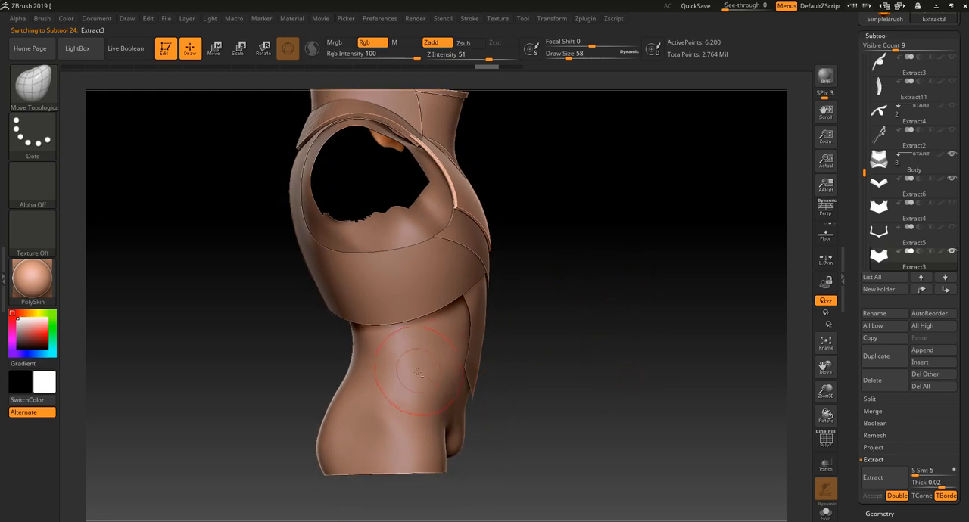
pyautogui.keyDown('alt'); pyautogui.click(410, 394); pyautogui.keyUp('alt')
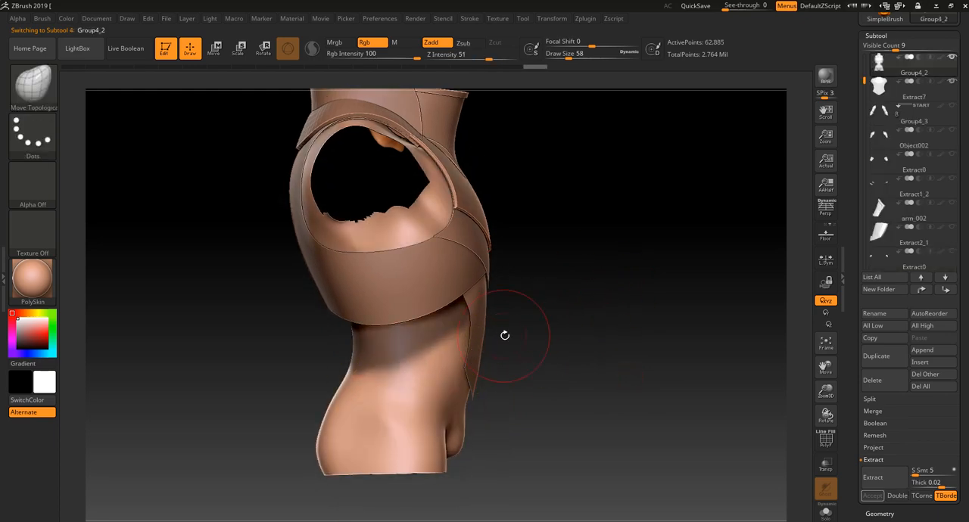
pyautogui.moveTo(504, 335); pyautogui.dragTo(552, 307)
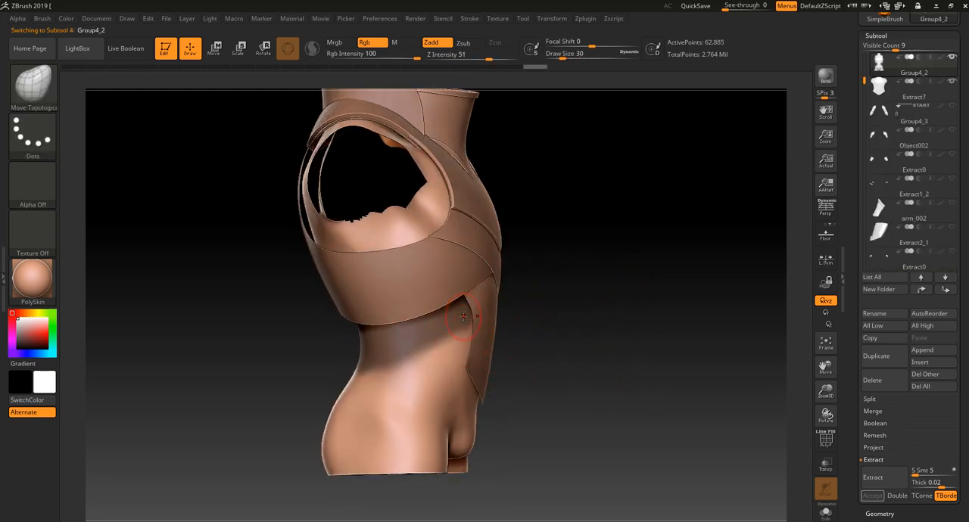
pyautogui.keyDown('ctrl'); pyautogui.moveTo(464, 316); pyautogui.dragTo(412, 351); pyautogui.keyUp('ctrl')
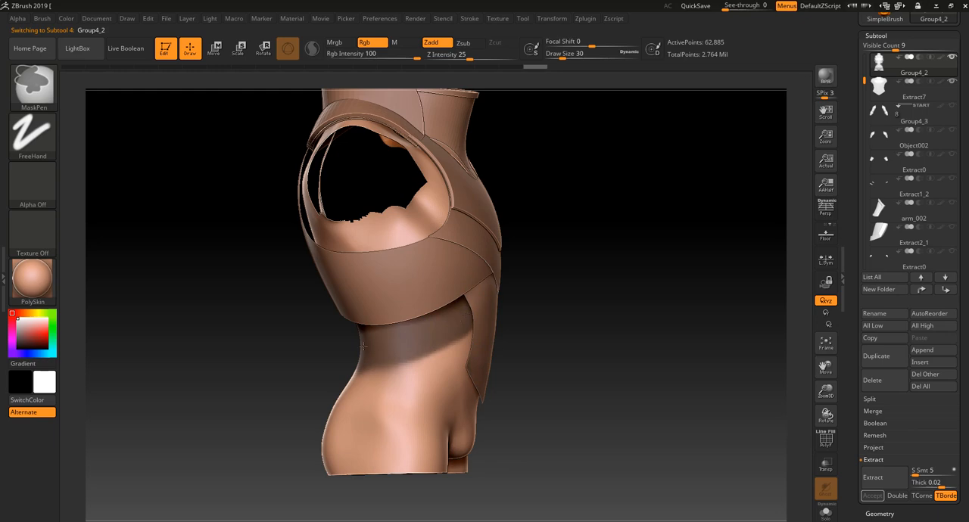
# Even out the waist mask's lower boundary across the lower back and sides at Draw Size 30
pyautogui.moveTo(290, 342); pyautogui.dragTo(342, 340)
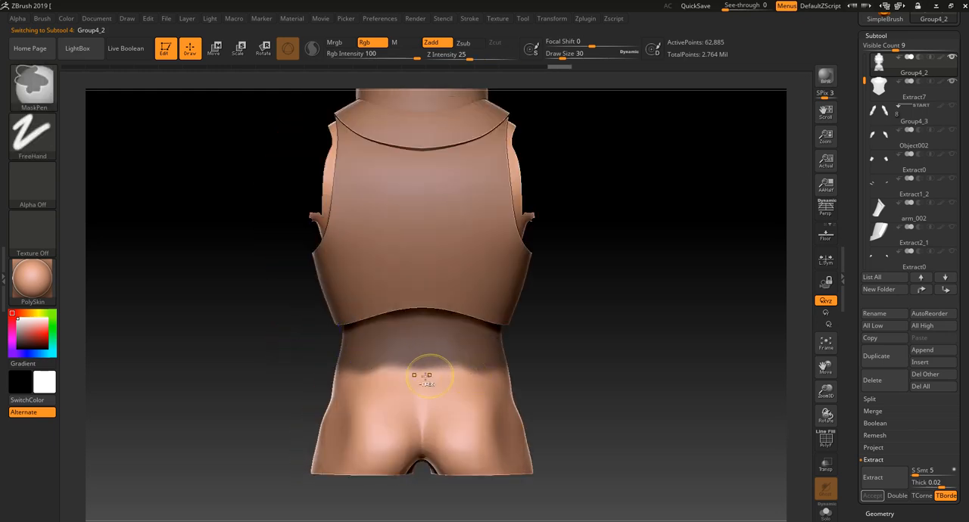
pyautogui.moveTo(567, 345); pyautogui.dragTo(449, 389)
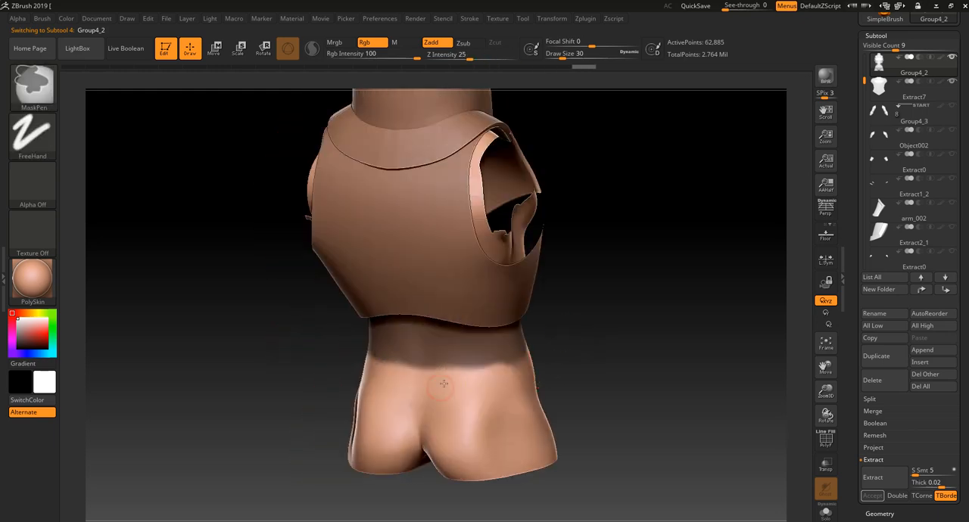
pyautogui.moveTo(579, 354); pyautogui.dragTo(454, 386)
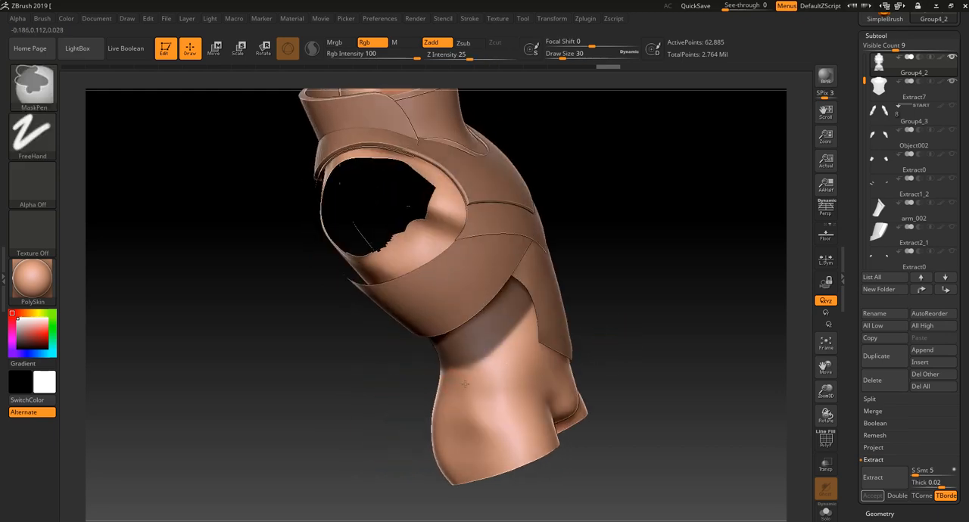
pyautogui.moveTo(610, 283); pyautogui.dragTo(658, 286)
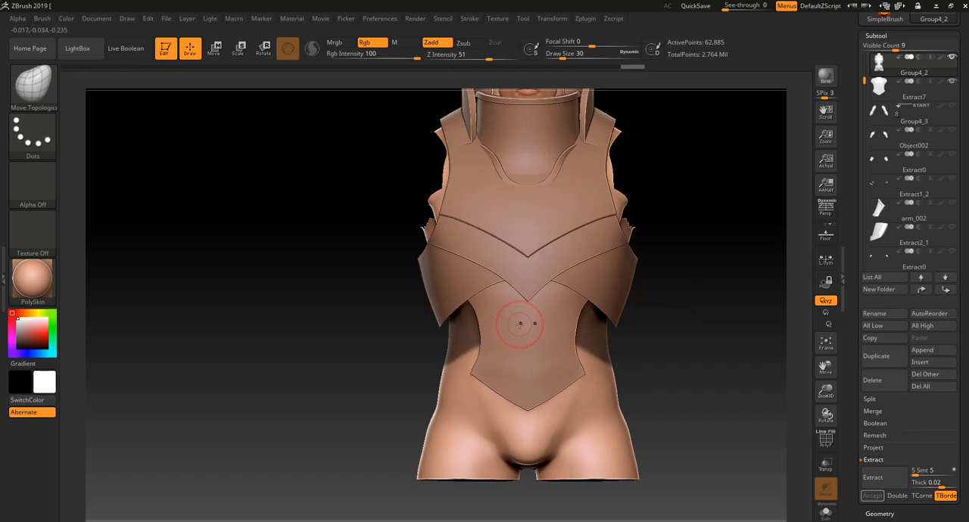
pyautogui.moveTo(402, 376)
pyautogui.mouseDown()
pyautogui.moveTo(379, 388)
pyautogui.moveTo(401, 396)
pyautogui.moveTo(588, 349)
pyautogui.moveTo(656, 353)
pyautogui.moveTo(604, 359)
pyautogui.mouseUp()
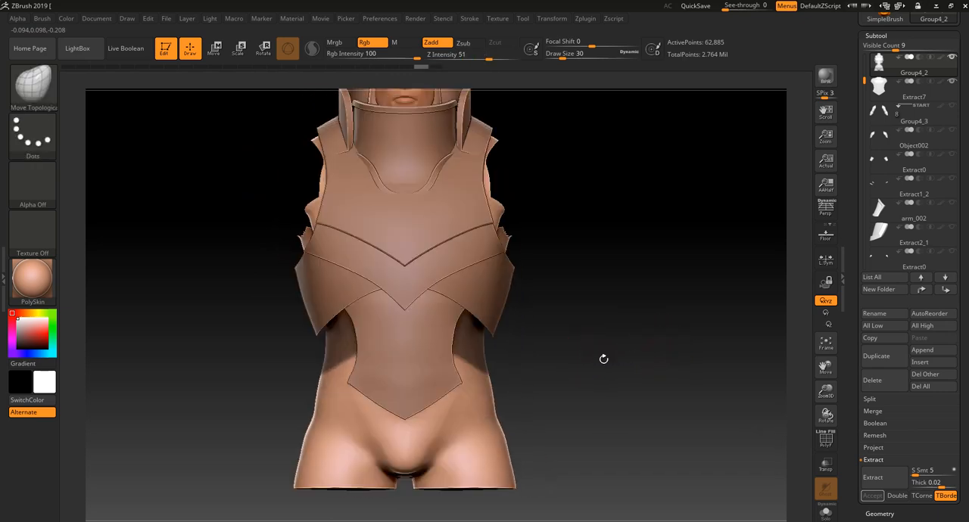
# Extract the masked waist area as a new subtool with Double enabled and a thickness of 0.03, and accept it
pyautogui.click(884, 480)
pyautogui.hotkey('ctrl', 'z')
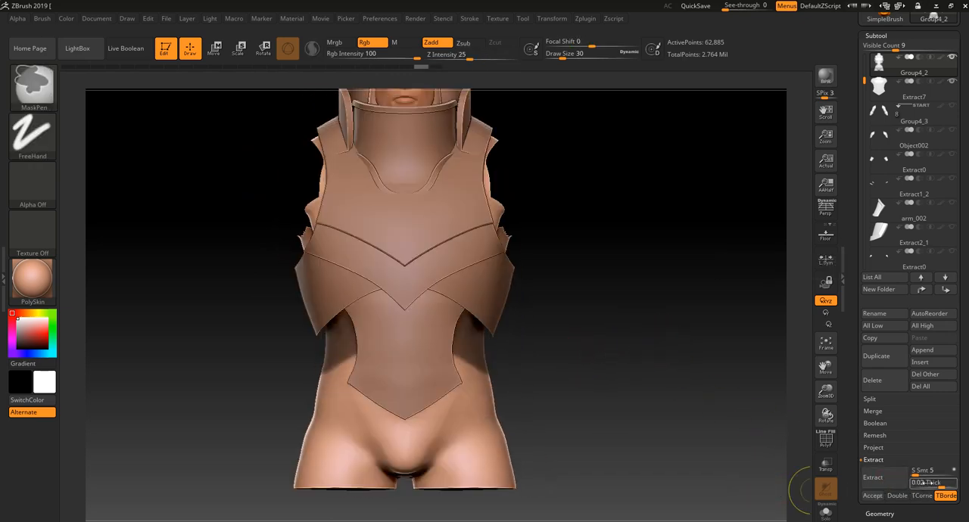
pyautogui.click(928, 483)
pyautogui.write('0.')
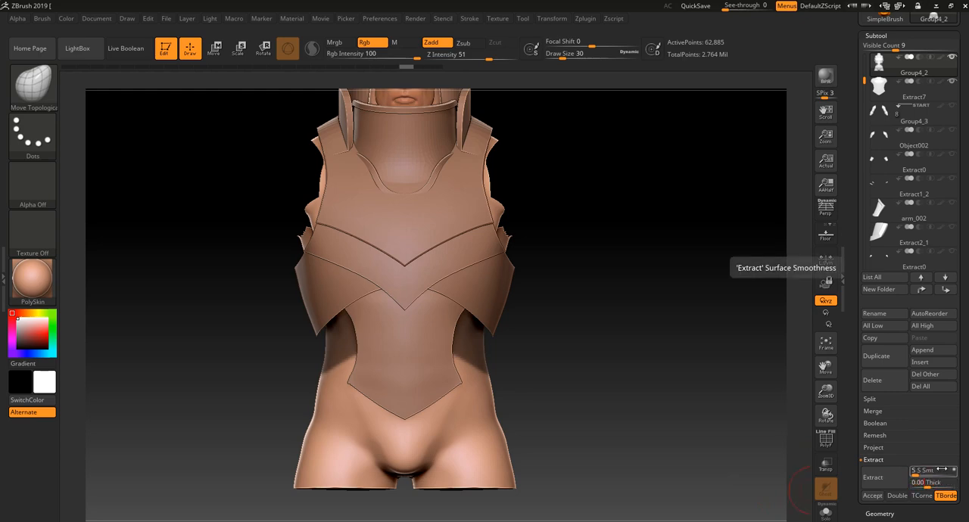
pyautogui.write('003')
pyautogui.press('Return')
pyautogui.click(879, 478)
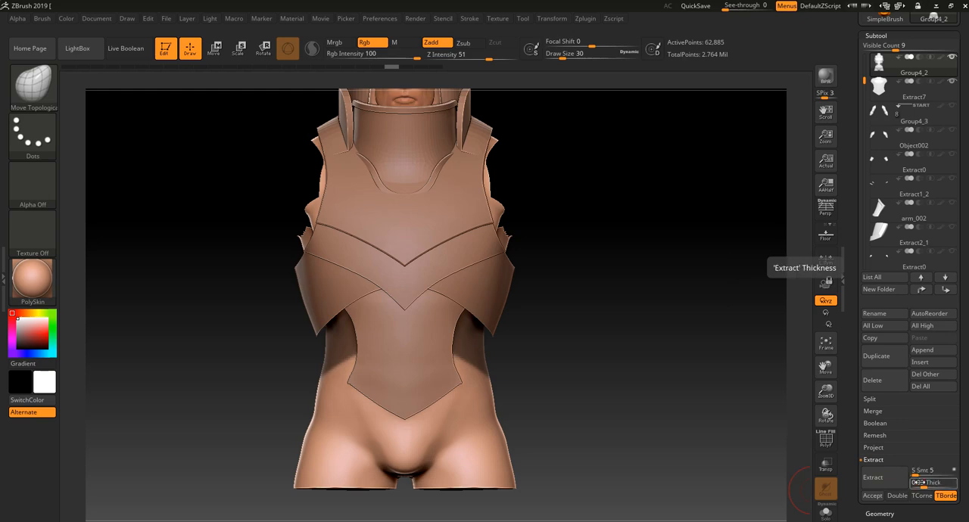
pyautogui.click(897, 496)
pyautogui.click(881, 480)
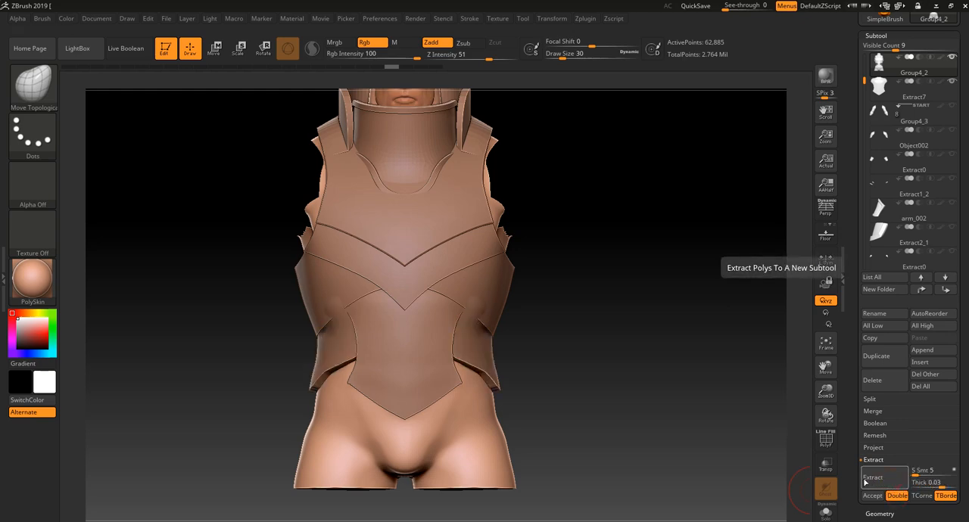
pyautogui.click(872, 495)
# Smooth the extracted waist band's side and lower edge at Draw Size 70, and save the project
pyautogui.moveTo(670, 424); pyautogui.dragTo(670, 403)
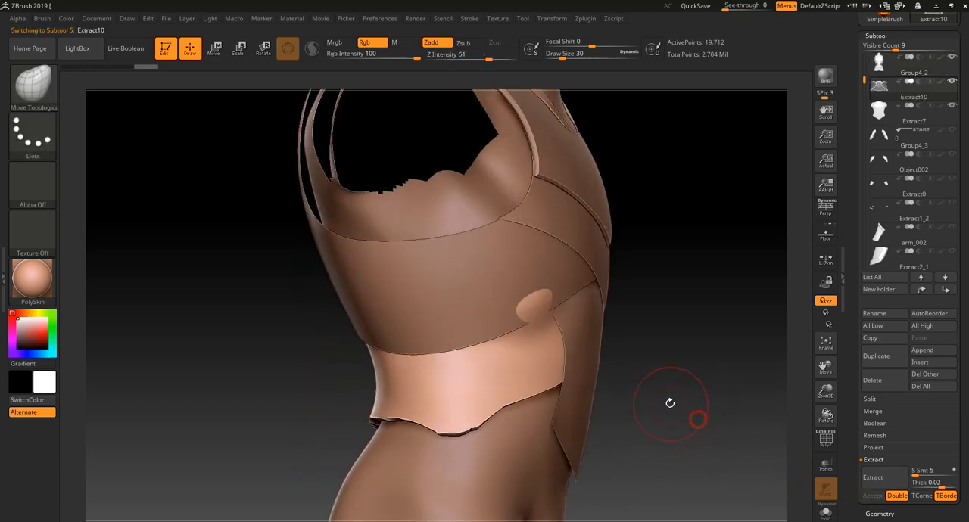
pyautogui.moveTo(673, 313)
pyautogui.mouseDown()
pyautogui.moveTo(523, 322)
pyautogui.moveTo(538, 329)
pyautogui.moveTo(564, 310)
pyautogui.moveTo(501, 315)
pyautogui.mouseUp()
pyautogui.moveTo(576, 322)
pyautogui.keyDown('alt'); pyautogui.mouseDown()
pyautogui.moveTo(563, 331)
pyautogui.moveTo(424, 334)
pyautogui.mouseUp(); pyautogui.keyUp('alt')
pyautogui.keyDown('shift'); pyautogui.moveTo(524, 355); pyautogui.dragTo(570, 365); pyautogui.keyUp('shift')
pyautogui.hotkey('ctrl', 's')
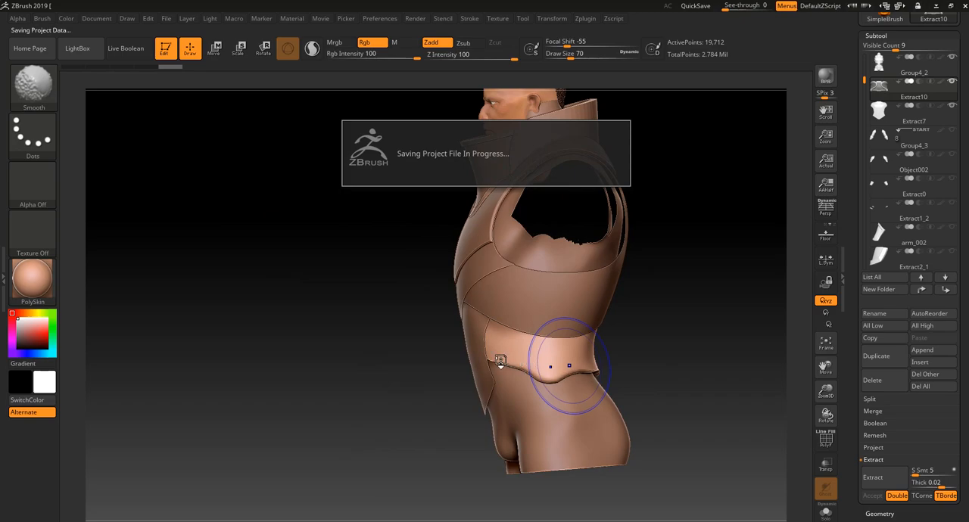
# Mask the side of the waist band above its lower edge at Draw Size 70, and clear the mask
pyautogui.moveTo(395, 418); pyautogui.dragTo(442, 368)
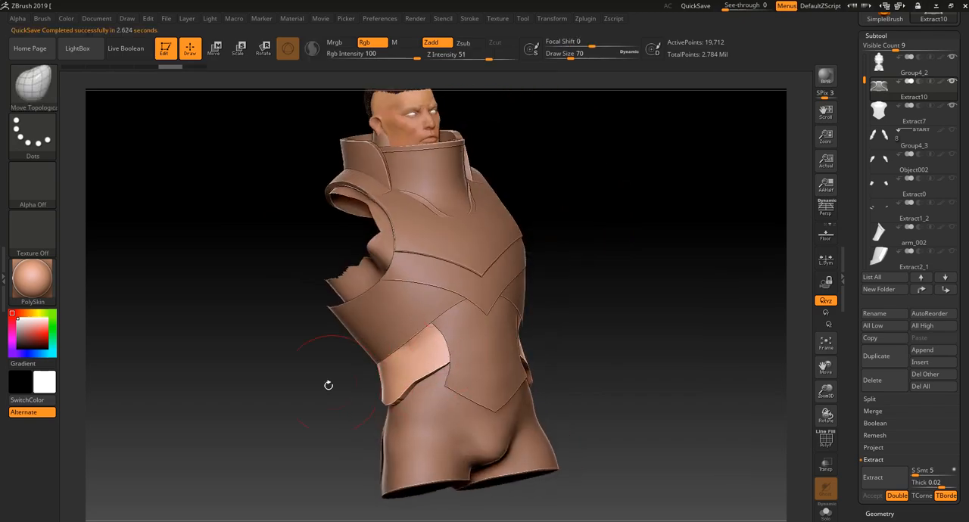
pyautogui.keyDown('alt'); pyautogui.moveTo(329, 386); pyautogui.dragTo(324, 405); pyautogui.keyUp('alt')
pyautogui.moveTo(331, 298)
pyautogui.keyDown('ctrl'); pyautogui.mouseDown()
pyautogui.moveTo(188, 390)
pyautogui.moveTo(279, 392)
pyautogui.moveTo(409, 371)
pyautogui.mouseUp(); pyautogui.keyUp('ctrl')
pyautogui.moveTo(371, 343)
pyautogui.keyDown('ctrl'); pyautogui.mouseDown()
pyautogui.moveTo(265, 363)
pyautogui.moveTo(519, 299)
pyautogui.moveTo(470, 300)
pyautogui.moveTo(467, 287)
pyautogui.moveTo(356, 349)
pyautogui.mouseUp(); pyautogui.keyUp('ctrl')
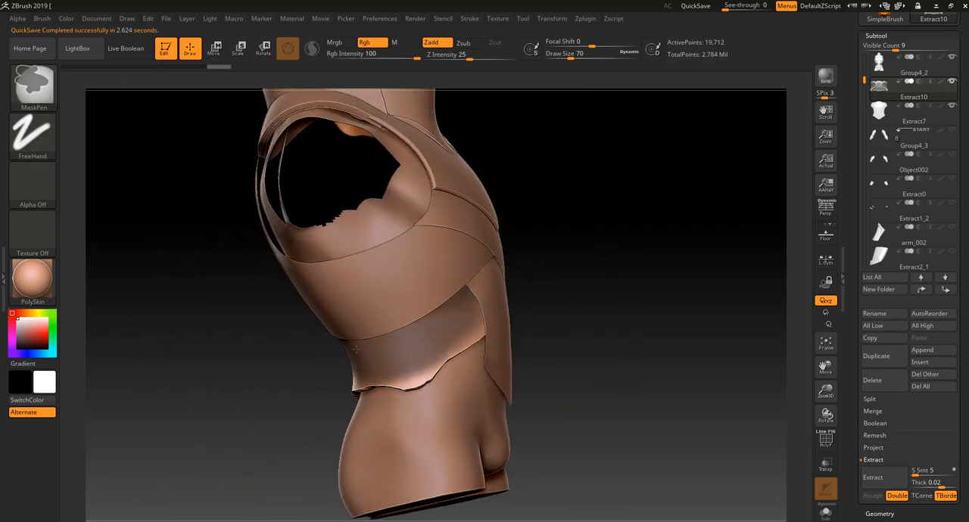
pyautogui.moveTo(601, 307)
pyautogui.mouseDown()
pyautogui.moveTo(623, 322)
pyautogui.moveTo(574, 336)
pyautogui.mouseUp()
# Shape and smooth the waist band's sides beneath the chest plate with Move Topological and Smooth at Draw Size 70
pyautogui.moveTo(379, 387); pyautogui.dragTo(442, 299)
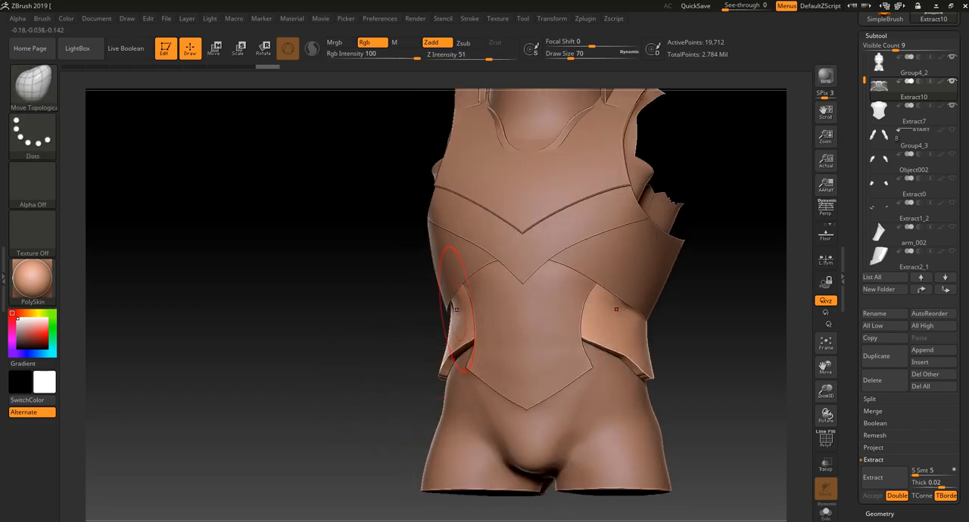
pyautogui.moveTo(395, 343); pyautogui.dragTo(446, 311)
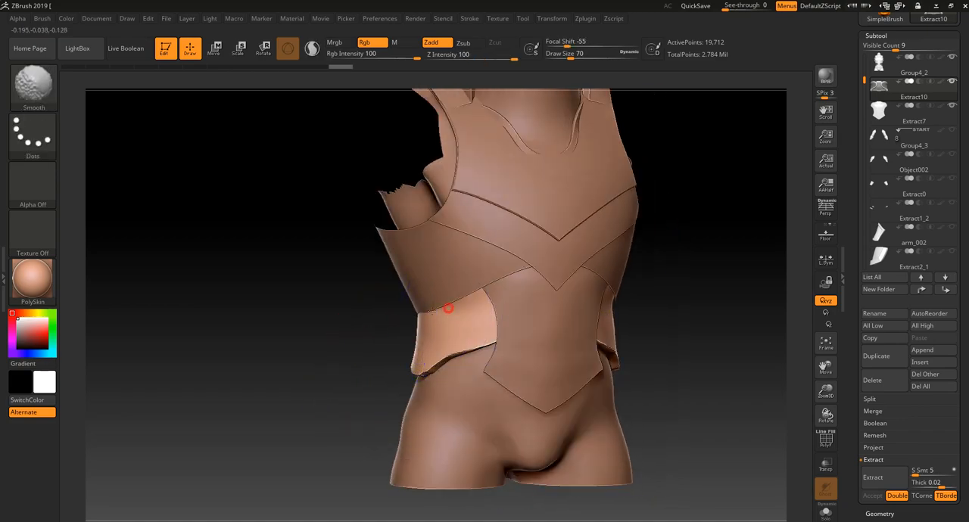
pyautogui.moveTo(356, 356); pyautogui.dragTo(442, 333)
pyautogui.keyDown('shift'); pyautogui.moveTo(357, 303); pyautogui.dragTo(414, 304); pyautogui.keyUp('shift')
pyautogui.moveTo(525, 313); pyautogui.dragTo(599, 317)
pyautogui.moveTo(410, 311)
pyautogui.mouseDown()
pyautogui.moveTo(402, 318)
pyautogui.moveTo(506, 341)
pyautogui.mouseUp()
pyautogui.moveTo(514, 376)
pyautogui.mouseDown()
pyautogui.moveTo(492, 341)
pyautogui.moveTo(493, 318)
pyautogui.moveTo(534, 331)
pyautogui.mouseUp()
pyautogui.keyDown('shift'); pyautogui.moveTo(486, 359); pyautogui.dragTo(492, 342); pyautogui.keyUp('shift')
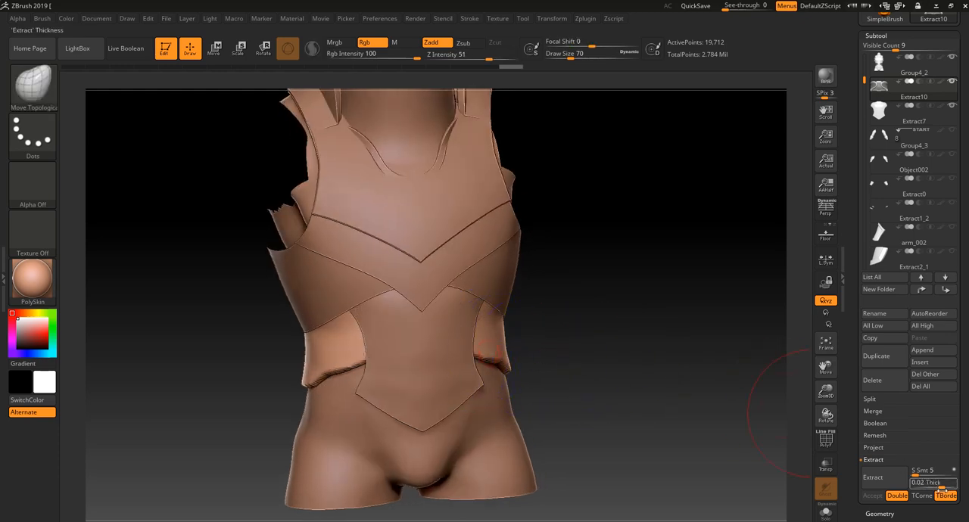
# Open the Deformation settings for the waist band
pyautogui.moveTo(931, 513); pyautogui.dragTo(910, 400)
pyautogui.click(895, 309)
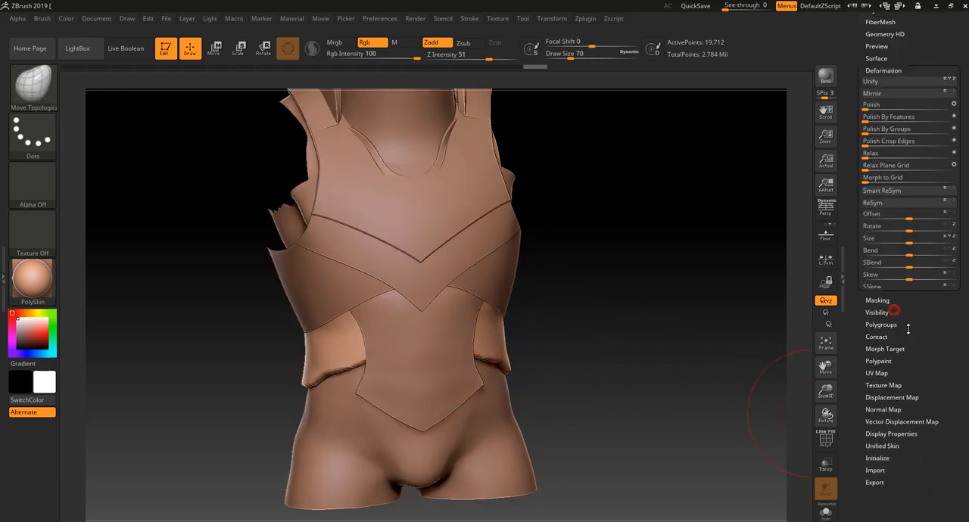
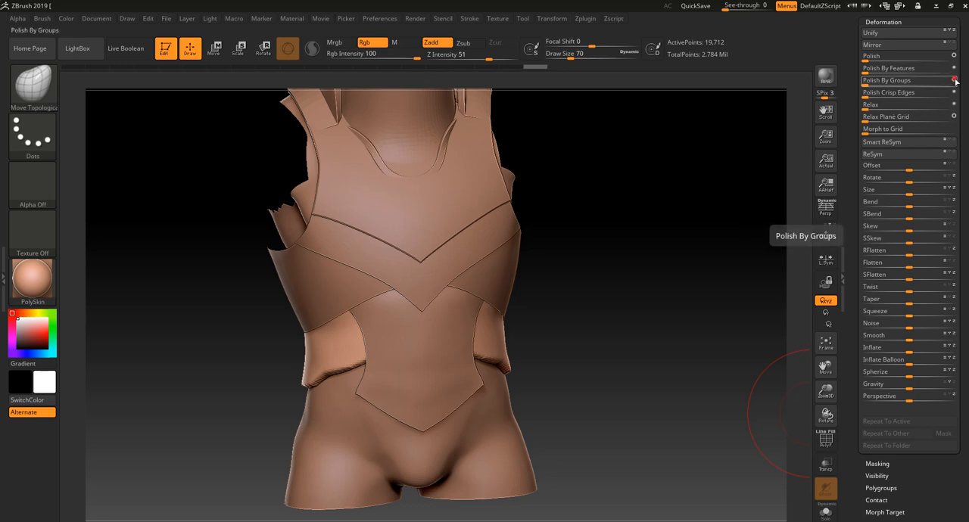
# Polish the waist band by groups, and shape its sides and lower edge with Move Topological at Draw Size 70
pyautogui.moveTo(950, 80); pyautogui.dragTo(920, 80)
pyautogui.keyDown('alt'); pyautogui.moveTo(726, 239); pyautogui.dragTo(658, 293); pyautogui.keyUp('alt')
pyautogui.keyDown('alt'); pyautogui.moveTo(658, 293); pyautogui.dragTo(658, 350); pyautogui.keyUp('alt')
pyautogui.keyDown('shift'); pyautogui.moveTo(506, 350); pyautogui.dragTo(530, 346); pyautogui.keyUp('shift')
pyautogui.moveTo(617, 364)
pyautogui.mouseDown()
pyautogui.moveTo(602, 369)
pyautogui.moveTo(649, 341)
pyautogui.moveTo(562, 346)
pyautogui.mouseUp()
pyautogui.moveTo(379, 399); pyautogui.dragTo(450, 401)
pyautogui.moveTo(500, 367); pyautogui.dragTo(506, 365)
pyautogui.moveTo(617, 342); pyautogui.dragTo(689, 325)
pyautogui.moveTo(476, 350); pyautogui.dragTo(480, 345)
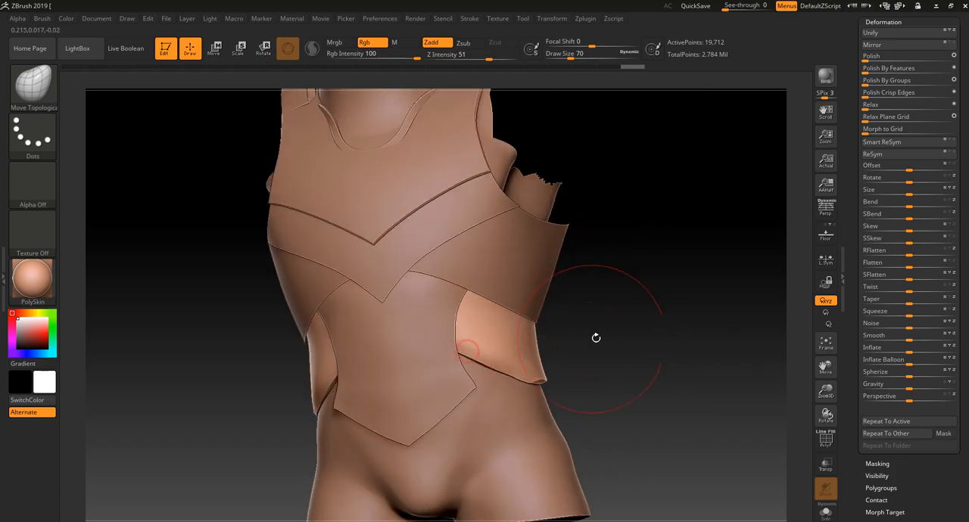
# Examine how the waist band, abdomen and chest plates overlap from the side, front and three-quarter angles
pyautogui.moveTo(596, 335); pyautogui.dragTo(679, 352)
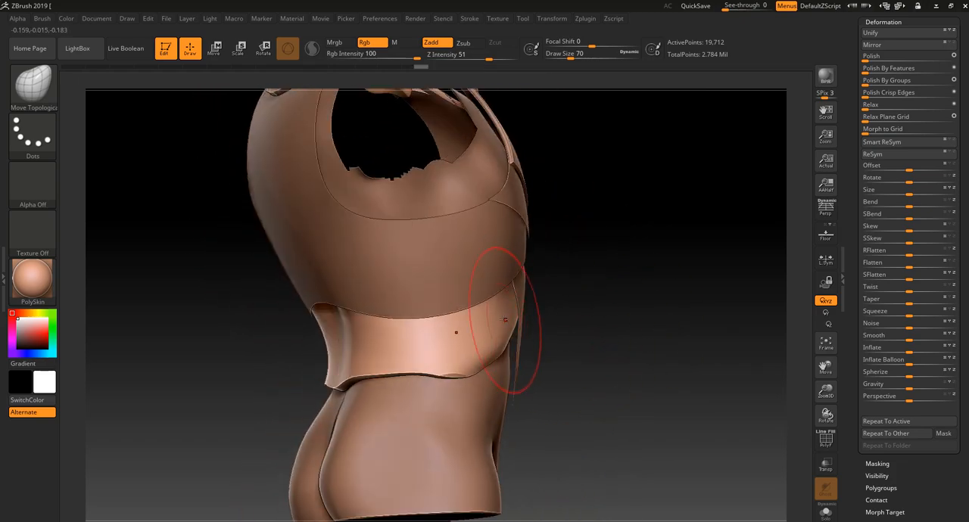
pyautogui.moveTo(566, 330); pyautogui.dragTo(531, 337)
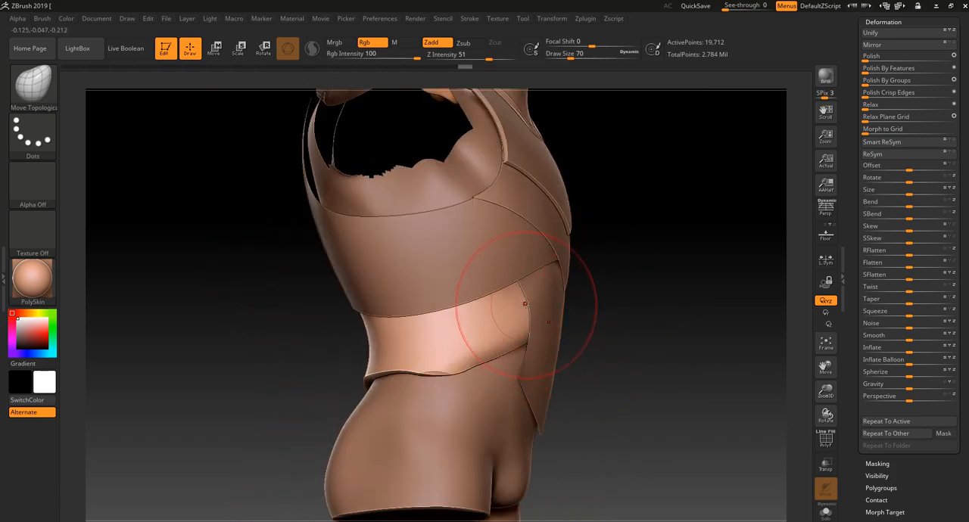
pyautogui.moveTo(623, 307); pyautogui.dragTo(618, 297)
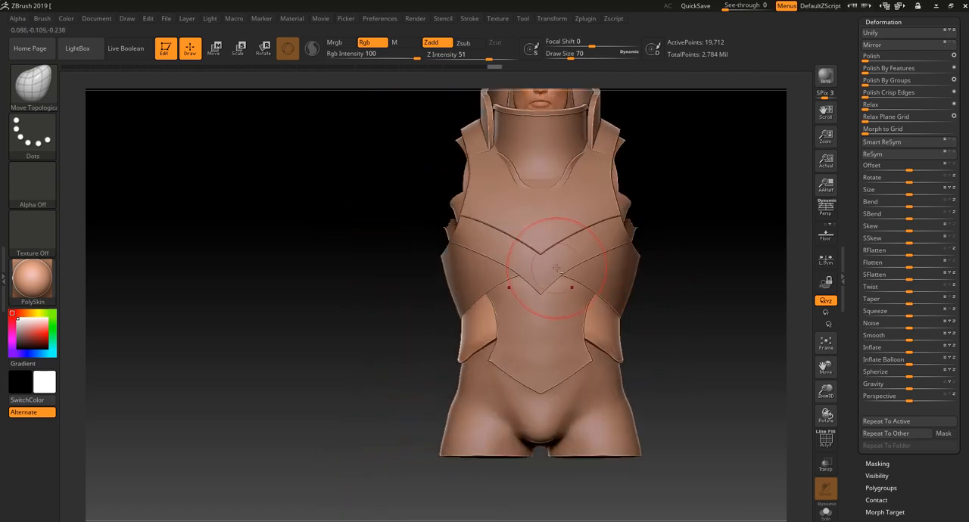
pyautogui.keyDown('shift'); pyautogui.moveTo(664, 253); pyautogui.dragTo(665, 260); pyautogui.keyUp('shift')
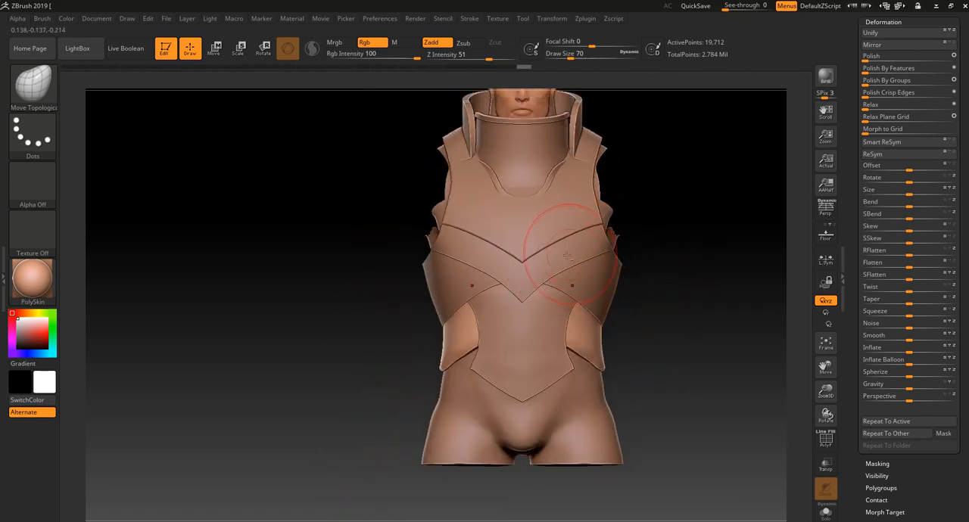
pyautogui.keyDown('alt'); pyautogui.click(609, 254); pyautogui.keyUp('alt')
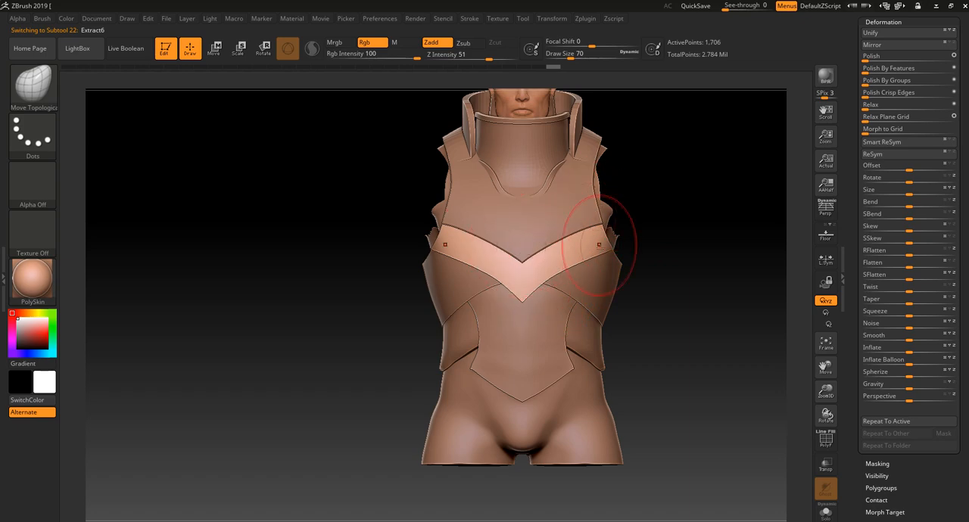
pyautogui.moveTo(674, 190); pyautogui.dragTo(642, 254)
pyautogui.keyDown('alt'); pyautogui.click(505, 284); pyautogui.keyUp('alt')
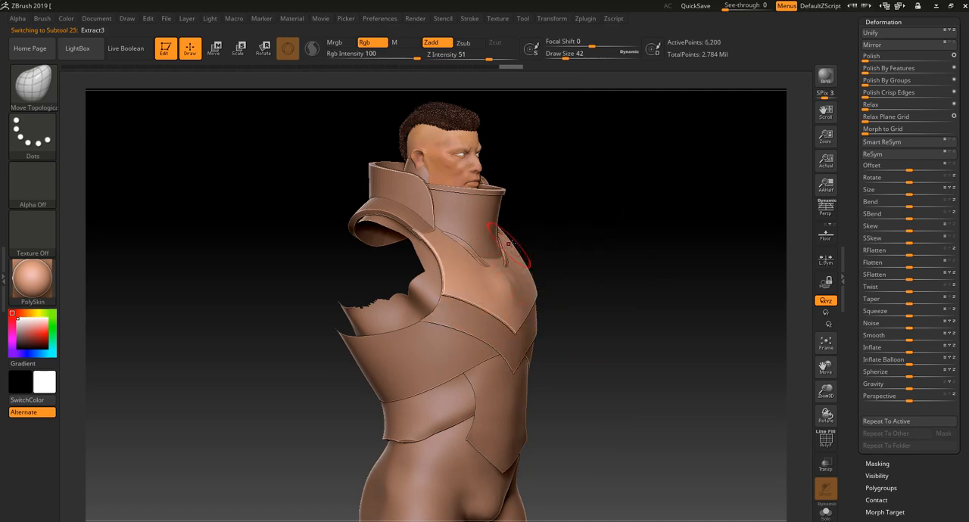
pyautogui.keyDown('alt'); pyautogui.moveTo(615, 201); pyautogui.dragTo(601, 258); pyautogui.keyUp('alt')
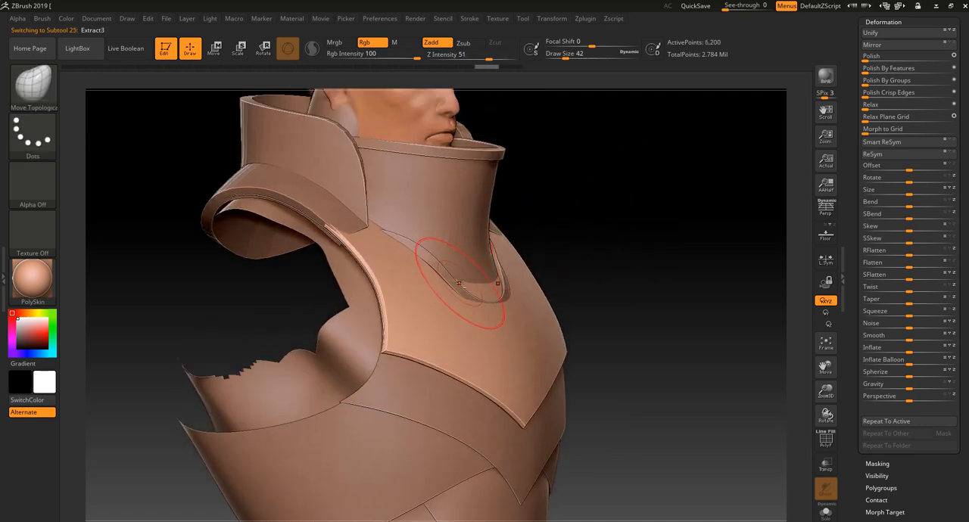
# Merge the neck collar Extract6 down with its rim piece Extract7_1, with the polyframe shown
pyautogui.keyDown('alt'); pyautogui.click(474, 250); pyautogui.keyUp('alt')
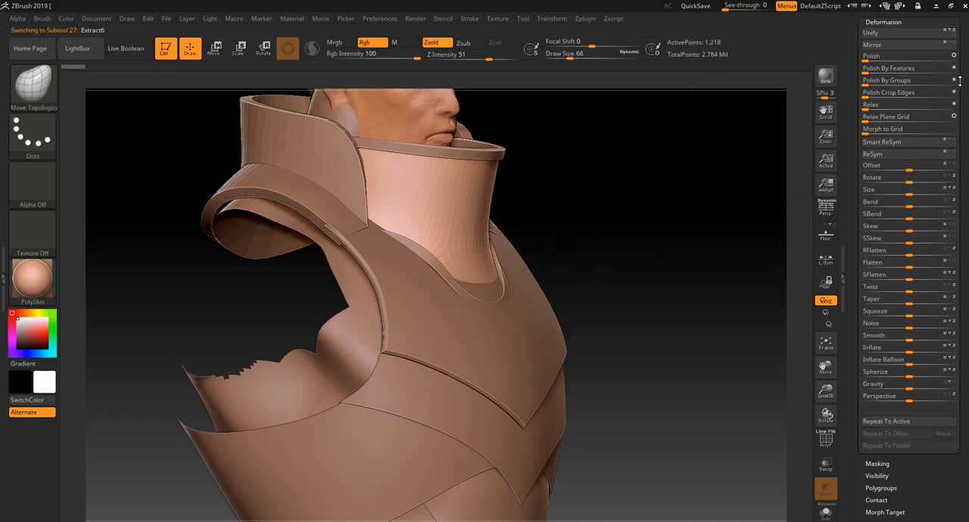
pyautogui.scroll(5, 959, 87)
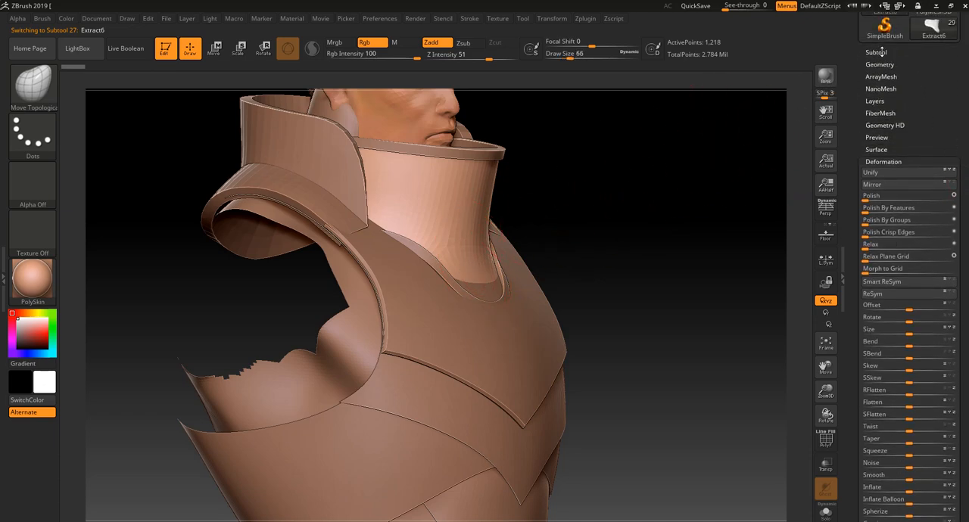
pyautogui.click(879, 53)
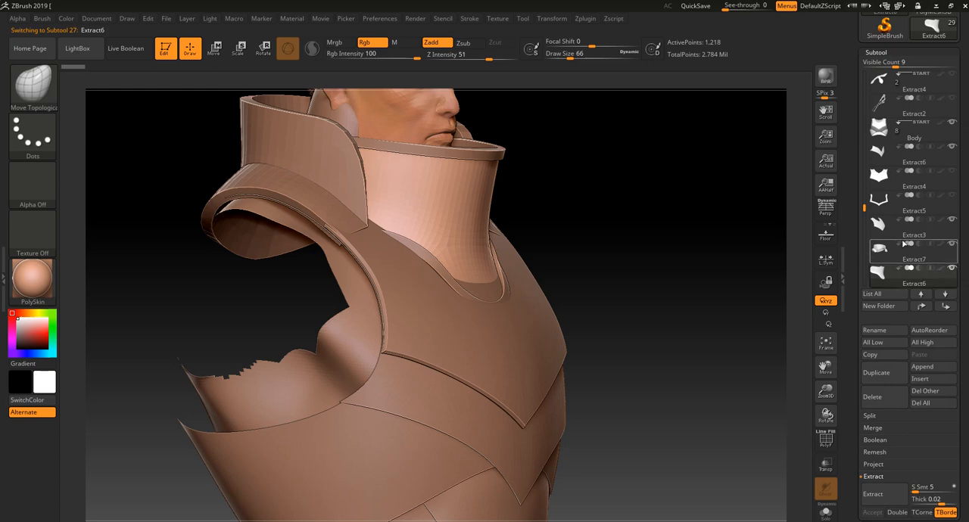
pyautogui.moveTo(864, 211); pyautogui.dragTo(865, 219)
pyautogui.moveTo(941, 257)
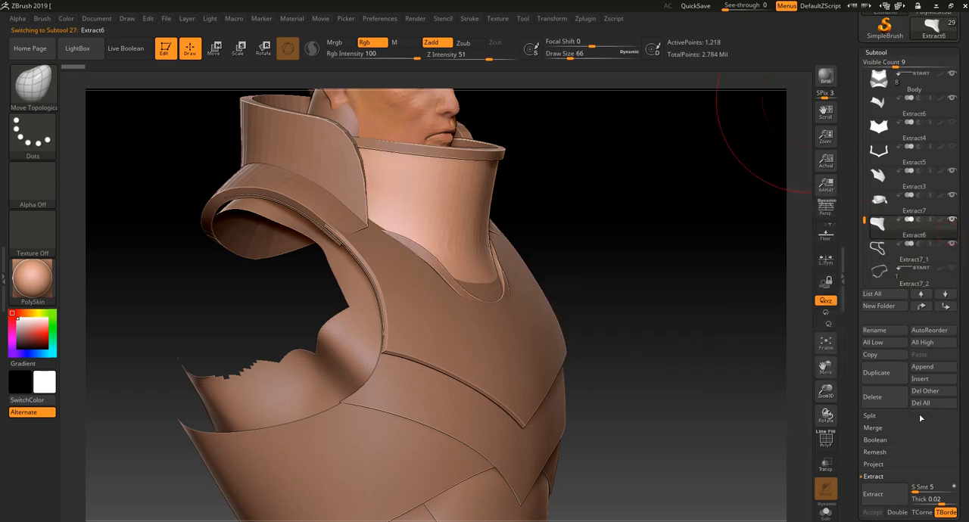
pyautogui.hotkey('shift', 'f')
pyautogui.scroll(-2, 902, 377)
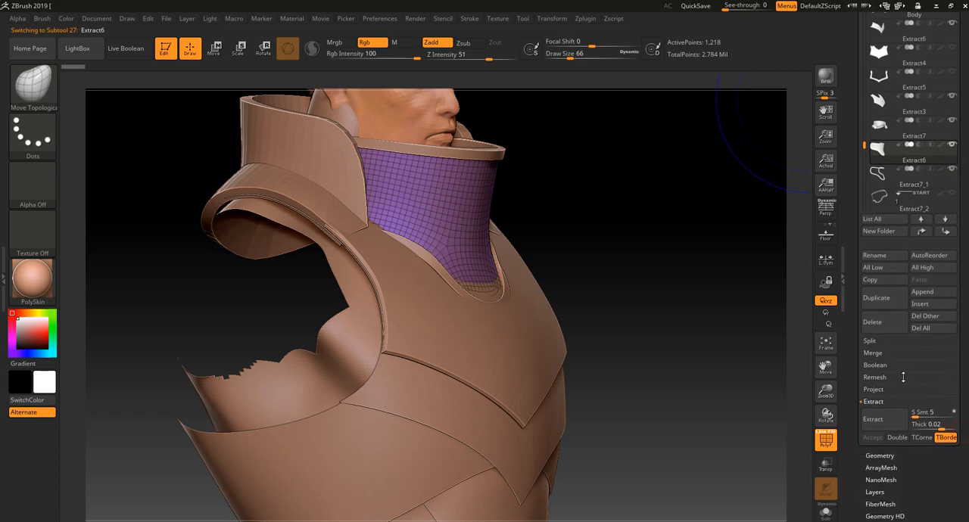
pyautogui.click(879, 355)
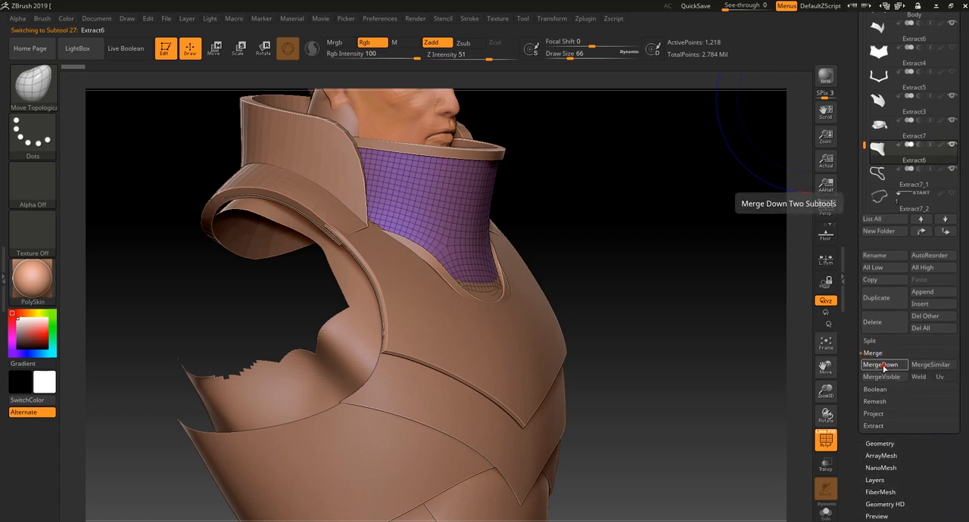
pyautogui.click(896, 366)
pyautogui.click(791, 389)
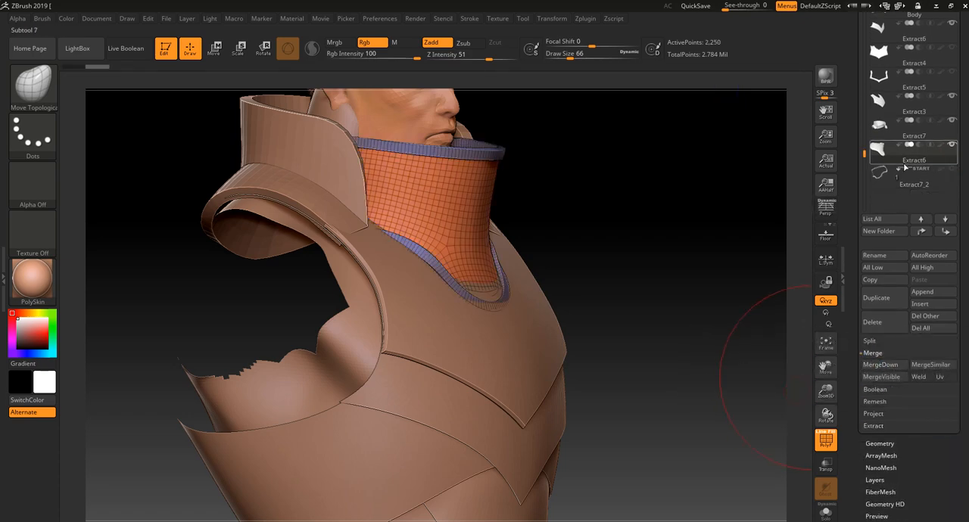
# Pull the collar's lower front out over the chest plate with the Move brush at Draw Size 66
pyautogui.moveTo(703, 221)
pyautogui.mouseDown()
pyautogui.moveTo(667, 247)
pyautogui.moveTo(649, 243)
pyautogui.mouseUp()
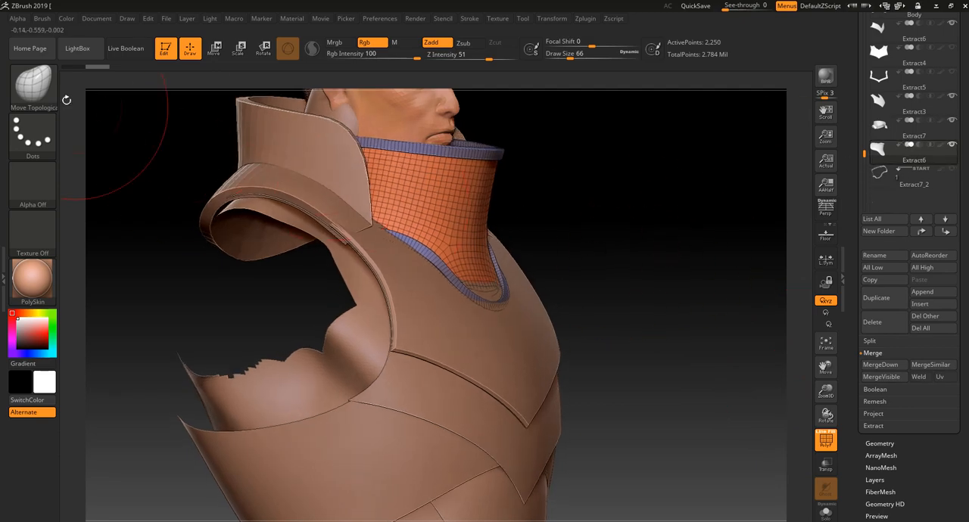
pyautogui.click(41, 92)
pyautogui.click(595, 266)
pyautogui.moveTo(573, 166); pyautogui.dragTo(580, 249)
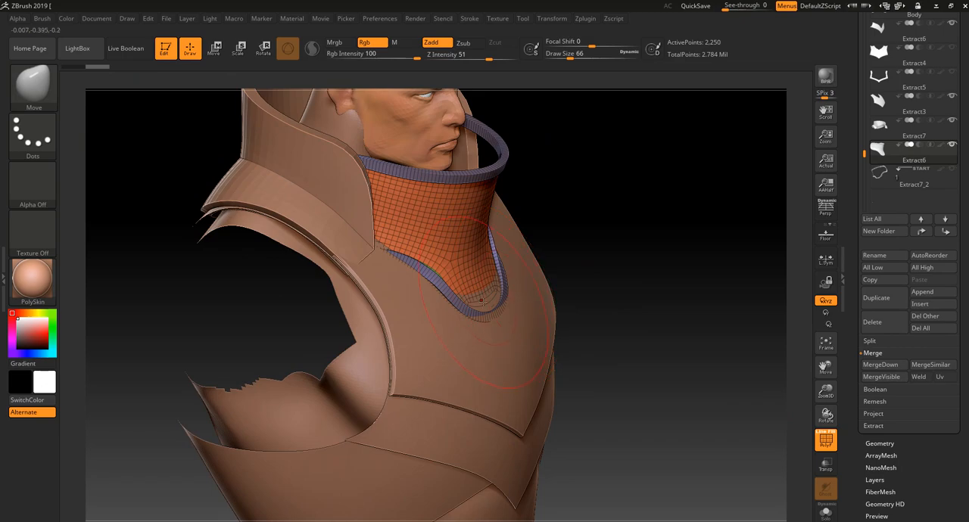
pyautogui.moveTo(481, 301); pyautogui.dragTo(490, 309)
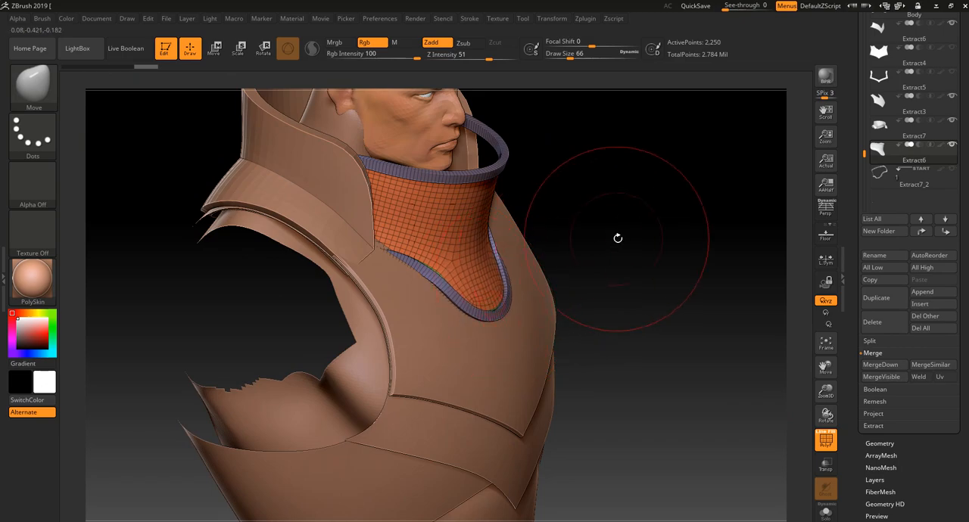
# Try further Move adjustments on the front of the collar, and undo them
pyautogui.moveTo(618, 238); pyautogui.dragTo(599, 244)
pyautogui.moveTo(674, 231); pyautogui.dragTo(643, 233)
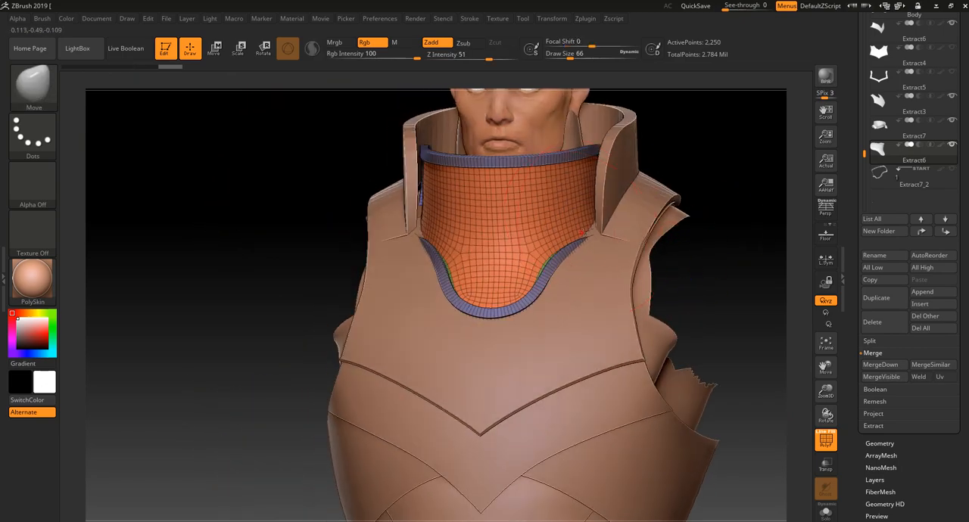
pyautogui.press('ctrl')
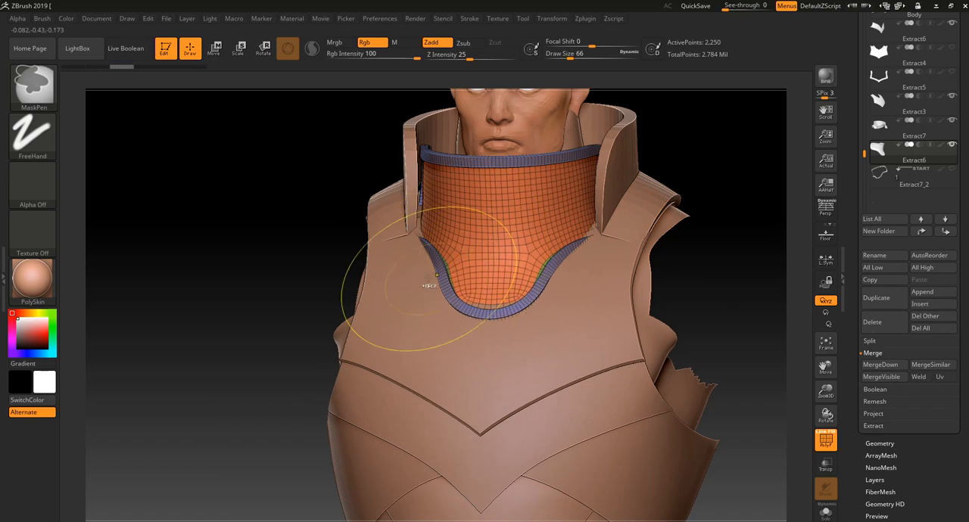
pyautogui.hotkey('ctrl', 'z')
pyautogui.moveTo(300, 393); pyautogui.dragTo(340, 394)
pyautogui.hotkey('ctrl', 'z')
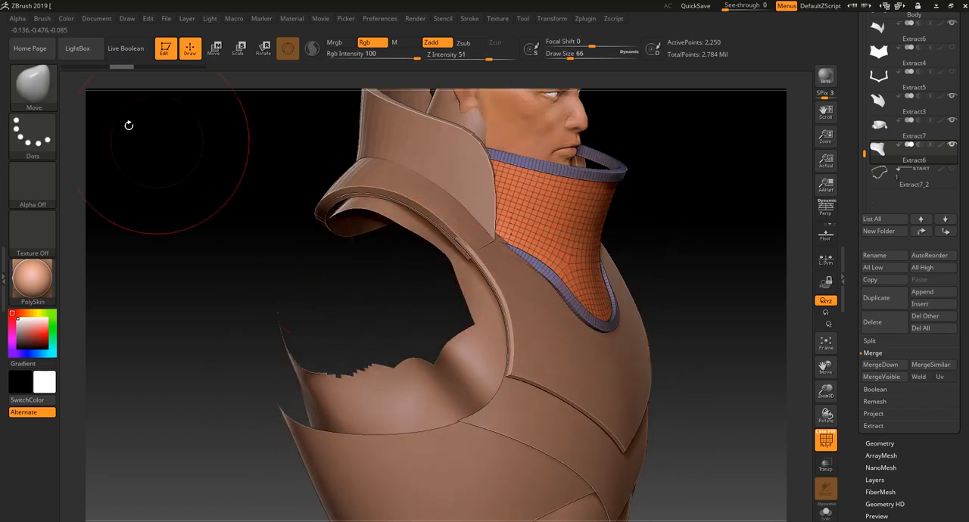
# Try pulling the lower front tip of the collar's rim away with Move Topological at Draw Size 66
pyautogui.click(27, 80)
pyautogui.click(245, 98)
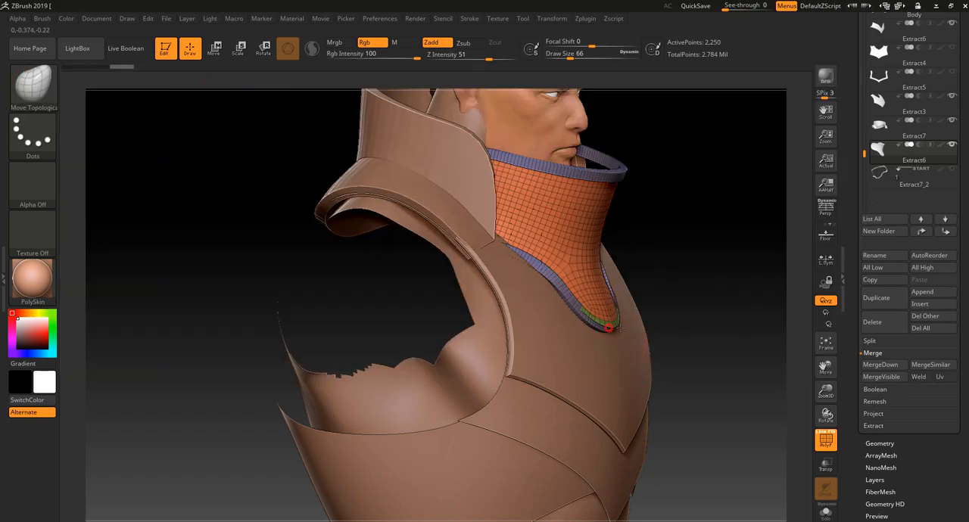
pyautogui.moveTo(621, 329); pyautogui.dragTo(695, 322)
pyautogui.hotkey('ctrl', 'z')
pyautogui.moveTo(608, 336); pyautogui.dragTo(664, 433)
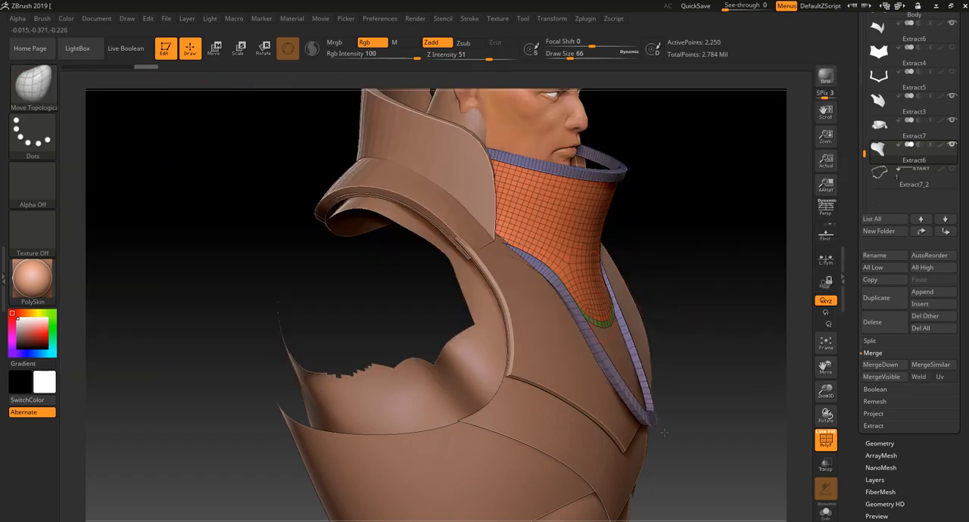
# Shape the side and lower rim of the collar against the chest plate with the Move brush at Draw Size 66
pyautogui.click(34, 83)
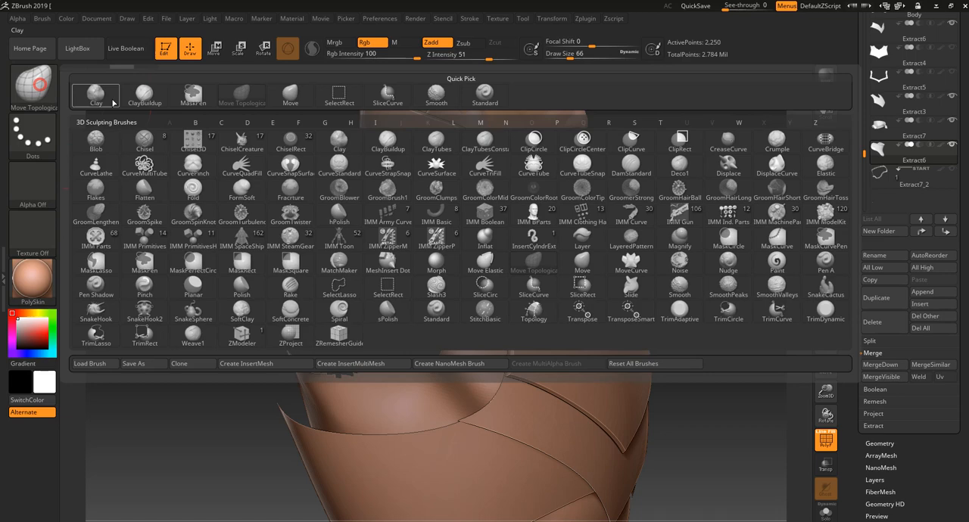
pyautogui.click(576, 271)
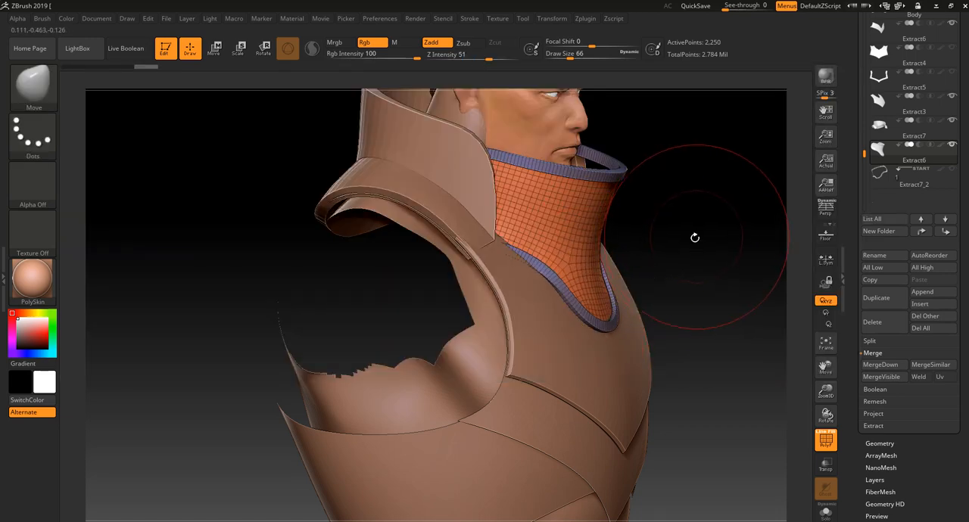
pyautogui.moveTo(694, 235)
pyautogui.mouseDown()
pyautogui.moveTo(541, 243)
pyautogui.moveTo(579, 250)
pyautogui.mouseUp()
pyautogui.moveTo(507, 243); pyautogui.dragTo(481, 236)
pyautogui.moveTo(374, 292); pyautogui.dragTo(376, 266)
pyautogui.keyDown('alt'); pyautogui.moveTo(377, 266); pyautogui.dragTo(325, 309); pyautogui.keyUp('alt')
pyautogui.moveTo(491, 237); pyautogui.dragTo(483, 227)
pyautogui.moveTo(521, 257); pyautogui.dragTo(526, 250)
pyautogui.keyDown('alt'); pyautogui.moveTo(330, 367); pyautogui.dragTo(454, 335); pyautogui.keyUp('alt')
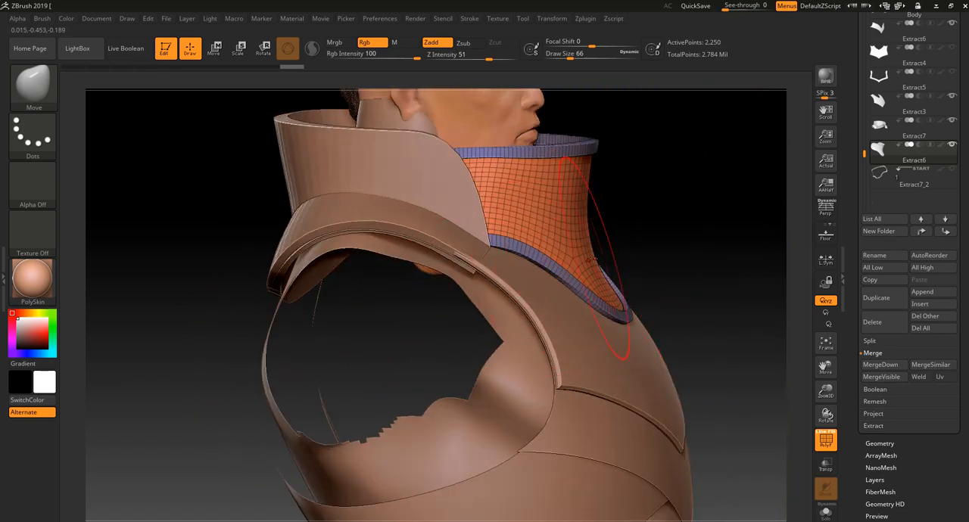
# Refine the collar's rim beside the outer collar with Move, reducing Draw Size to 46, and hide the polyframe
pyautogui.moveTo(666, 192); pyautogui.dragTo(551, 198)
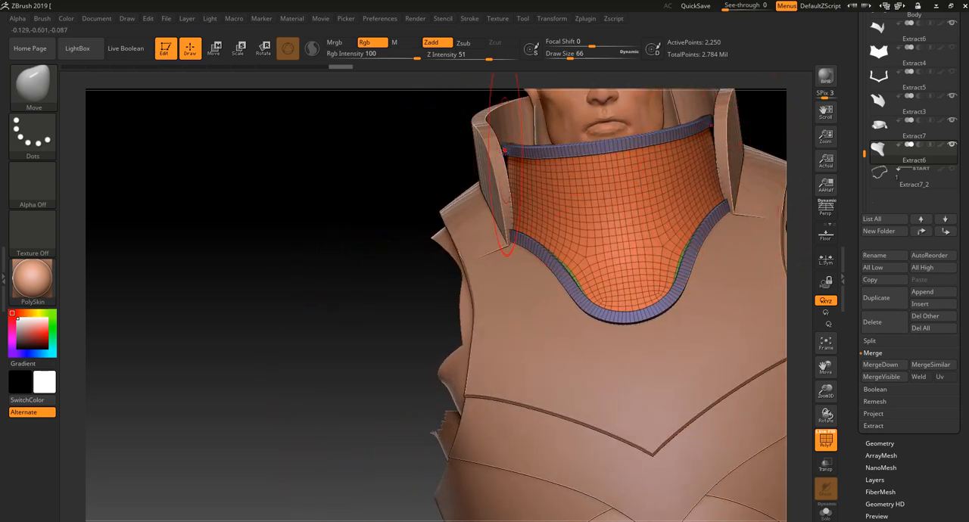
pyautogui.moveTo(378, 243); pyautogui.dragTo(335, 301)
pyautogui.press('[')
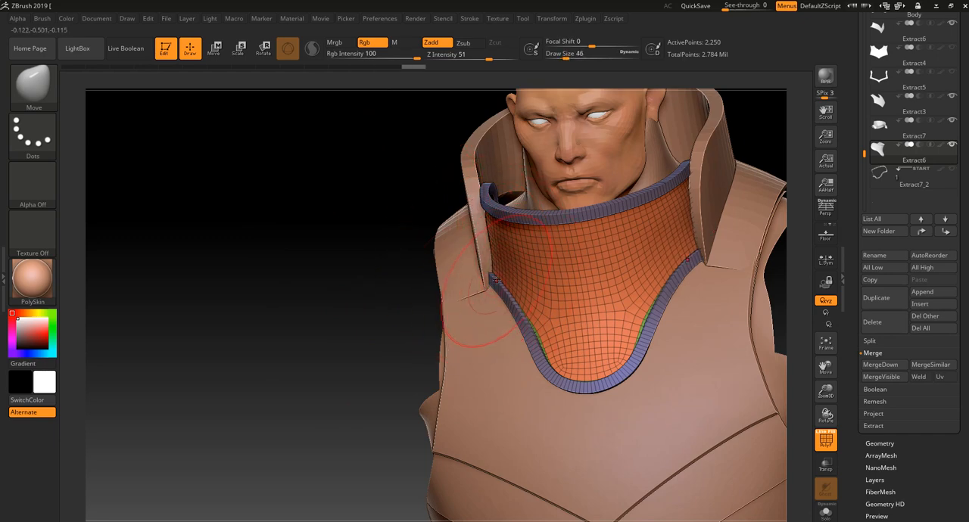
pyautogui.moveTo(408, 310); pyautogui.dragTo(517, 294)
pyautogui.moveTo(648, 307); pyautogui.dragTo(574, 327)
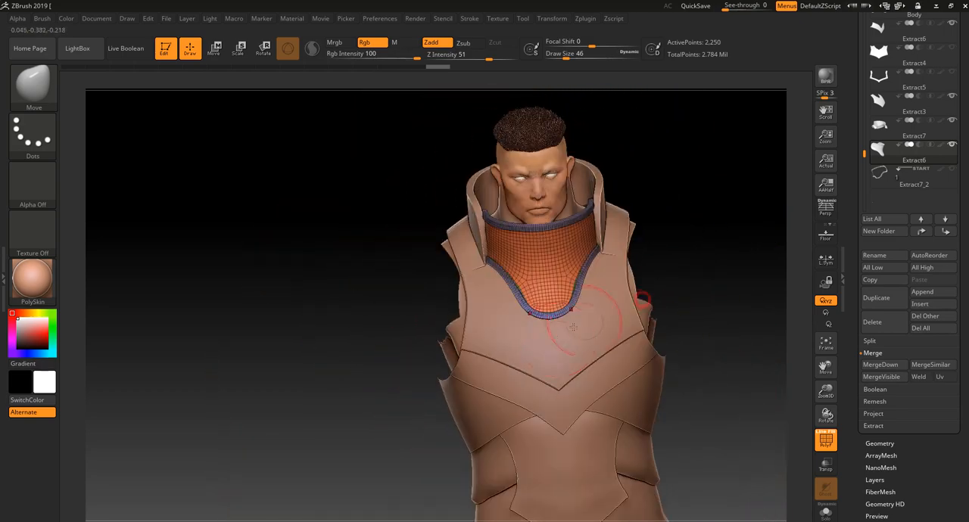
pyautogui.hotkey('shift', 'f')
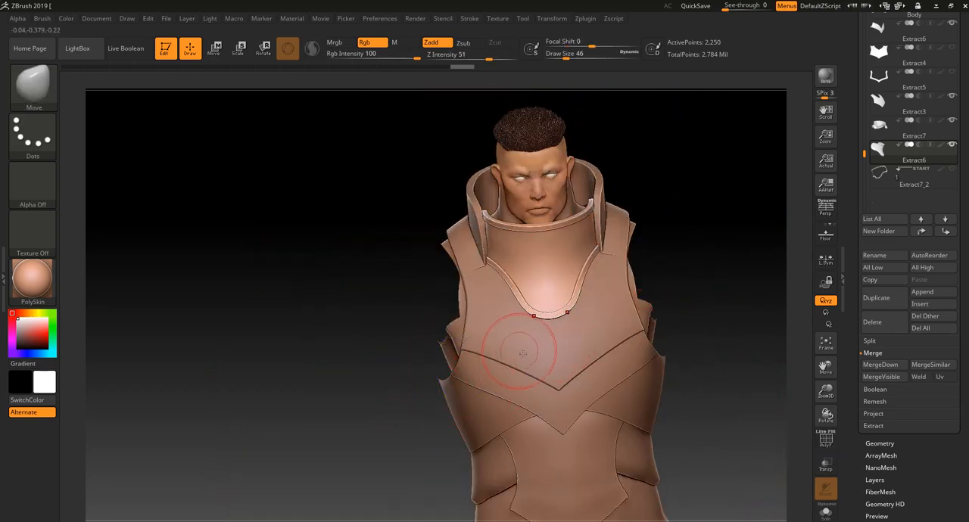
# Slice the chest plate Extract3 diagonally from the collar to its lower edge into two polygroups, redoing the first slice, and toggle the polyframe
pyautogui.moveTo(391, 422); pyautogui.dragTo(381, 394)
pyautogui.keyDown('alt'); pyautogui.click(515, 303); pyautogui.keyUp('alt')
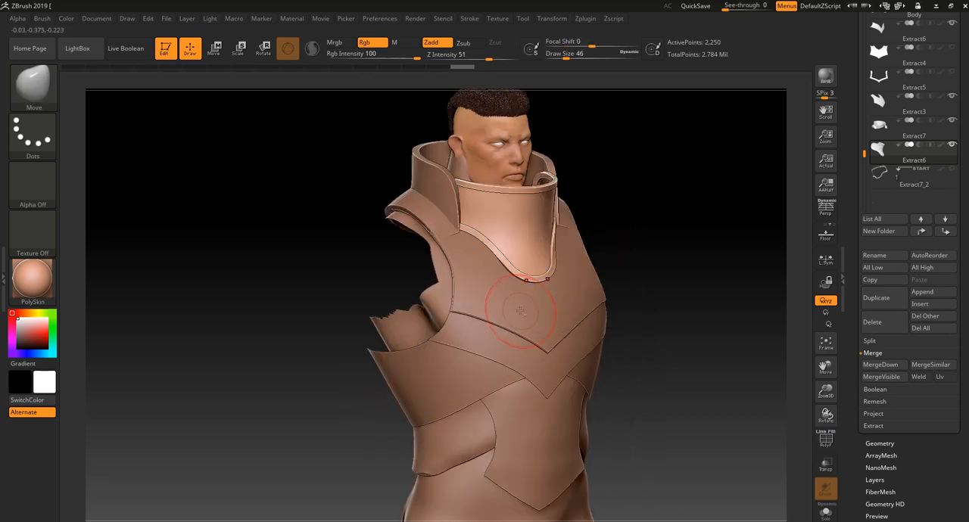
pyautogui.moveTo(656, 253); pyautogui.dragTo(648, 256)
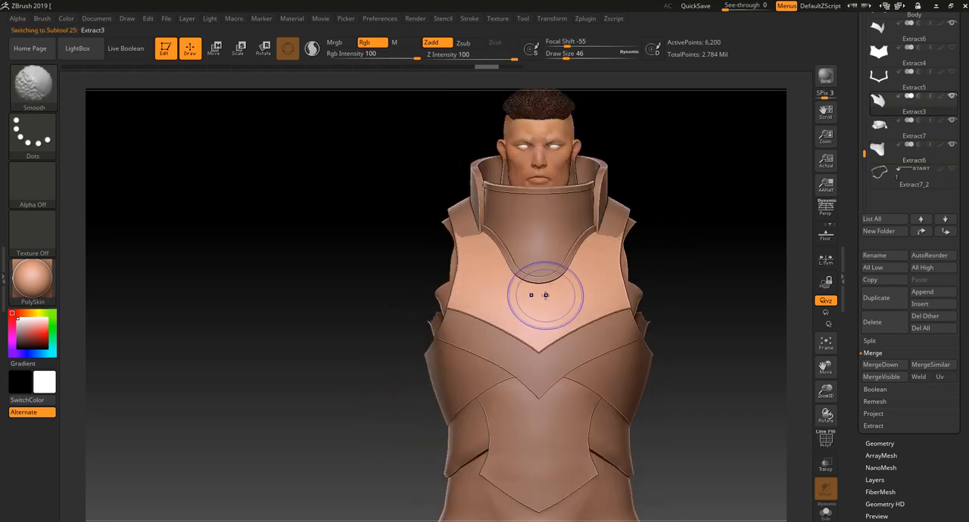
pyautogui.hotkey('shift', 'f')
pyautogui.keyDown('ctrl'); pyautogui.keyDown('shift'); pyautogui.moveTo(449, 401); pyautogui.dragTo(524, 259); pyautogui.keyUp('shift'); pyautogui.keyUp('ctrl')
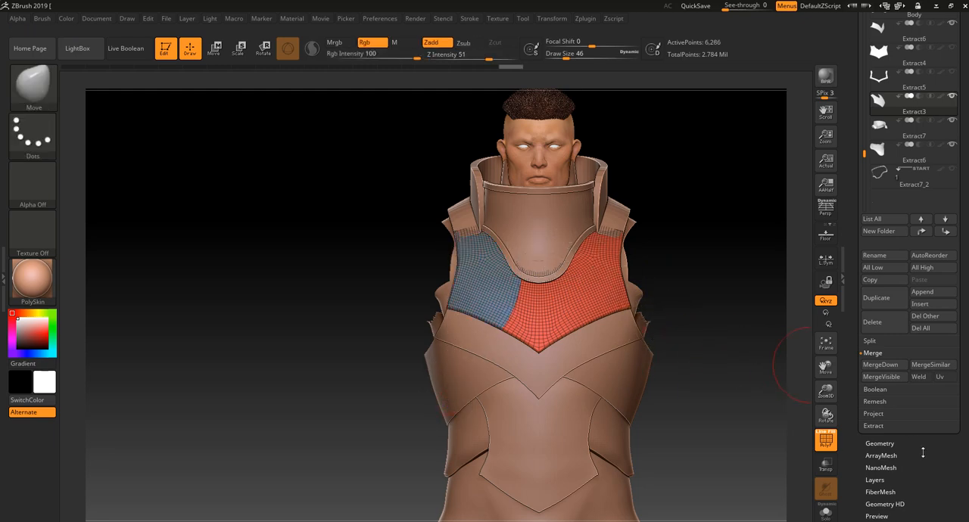
pyautogui.hotkey('ctrl', 'z')
pyautogui.moveTo(395, 376)
pyautogui.keyDown('ctrl'); pyautogui.keyDown('shift'); pyautogui.mouseDown()
pyautogui.moveTo(488, 322)
pyautogui.moveTo(524, 251)
pyautogui.mouseUp(); pyautogui.keyUp('shift'); pyautogui.keyUp('ctrl')
pyautogui.hotkey('shift', 'f')
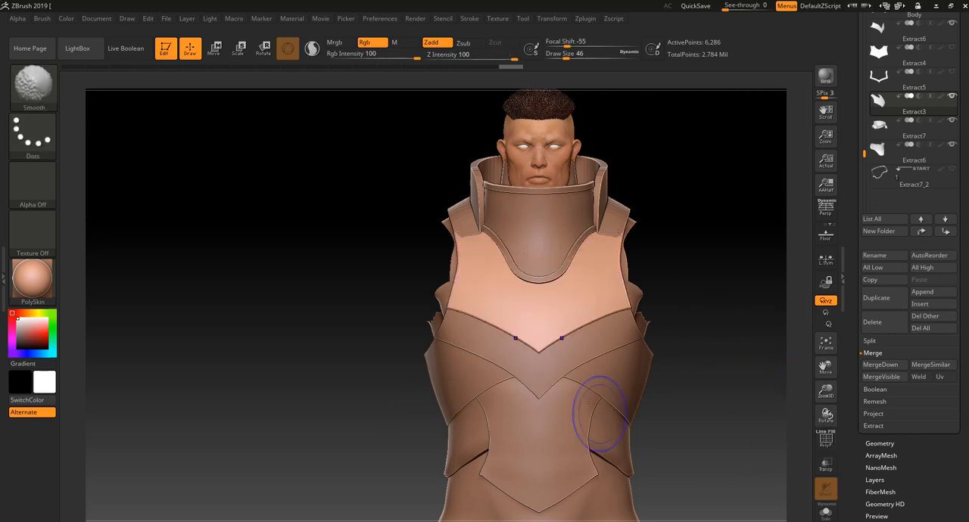
pyautogui.hotkey('shift', 'f')
pyautogui.hotkey('shift', 'f')
pyautogui.hotkey('shift', 'f')
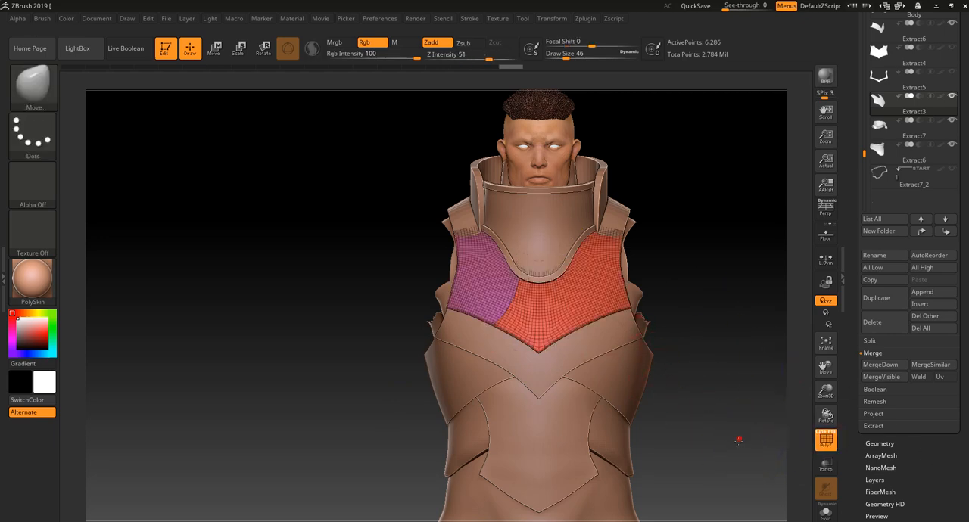
# Mirror and weld the sliced chest plate so both sides carry matching polygroups, and toggle the polyframe to check the result
pyautogui.keyDown('ctrl'); pyautogui.moveTo(740, 439); pyautogui.dragTo(748, 463, button='right'); pyautogui.keyUp('ctrl')
pyautogui.moveTo(909, 448); pyautogui.dragTo(891, 446)
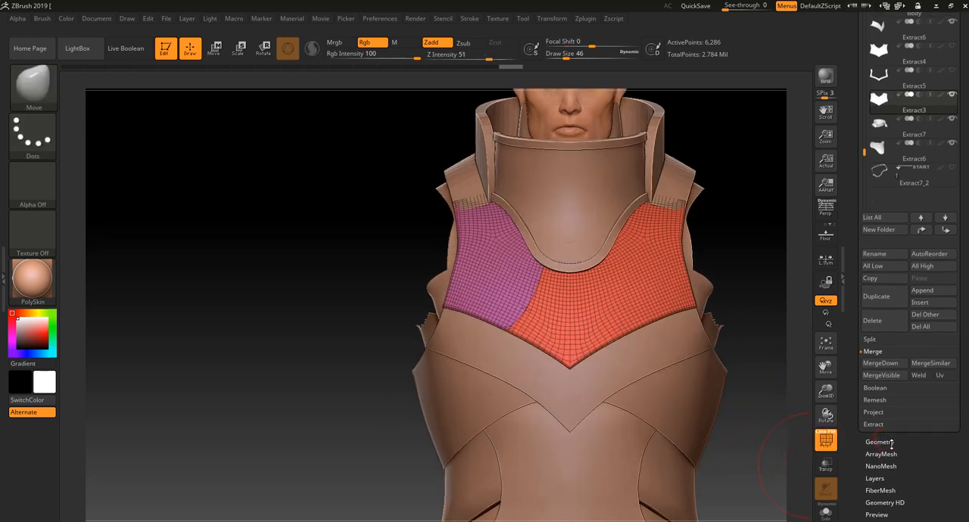
pyautogui.click(891, 443)
pyautogui.click(887, 229)
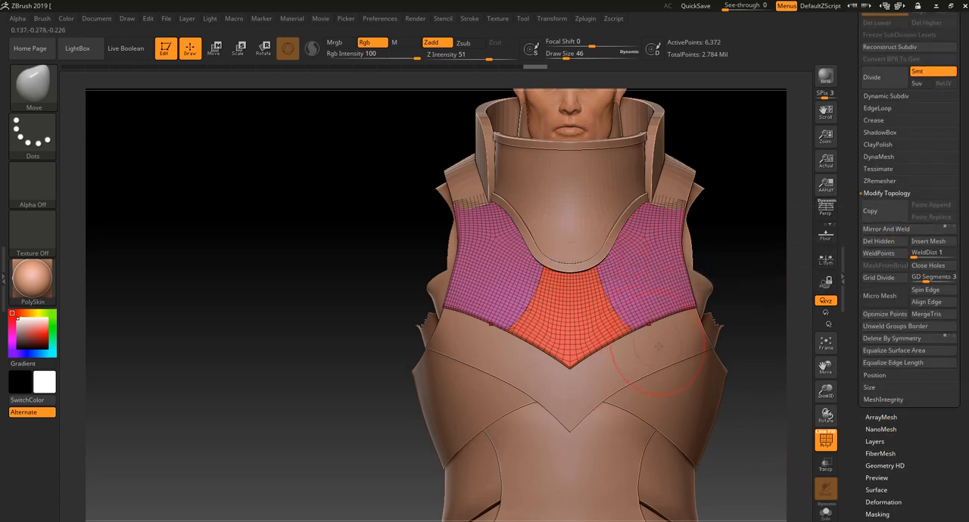
pyautogui.hotkey('shift', 'f')
pyautogui.hotkey('shift', 'f')
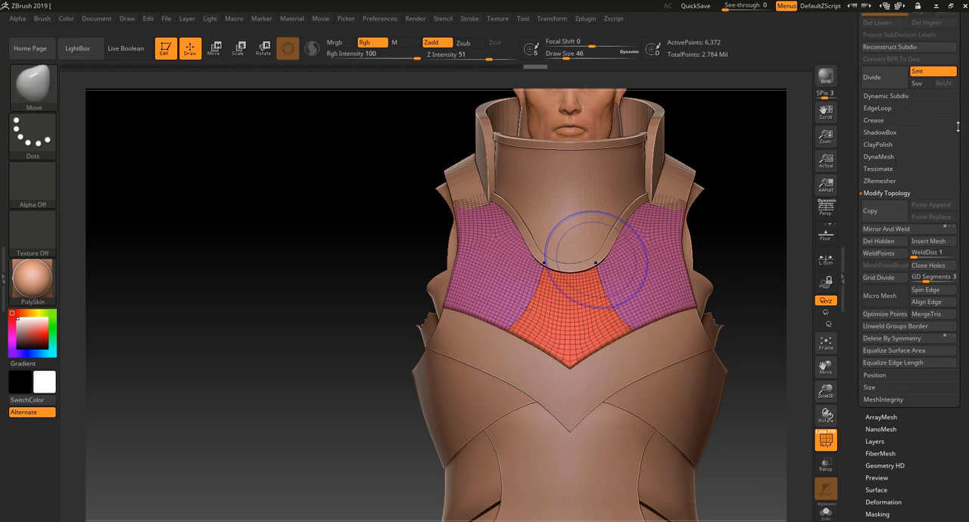
# Try Panel Loops on the chest plate with Double enabled, Thickness 0.01, Polish 0 and Bevel 50, and inspect the panel edges
pyautogui.moveTo(957, 127); pyautogui.dragTo(953, 156)
pyautogui.click(878, 143)
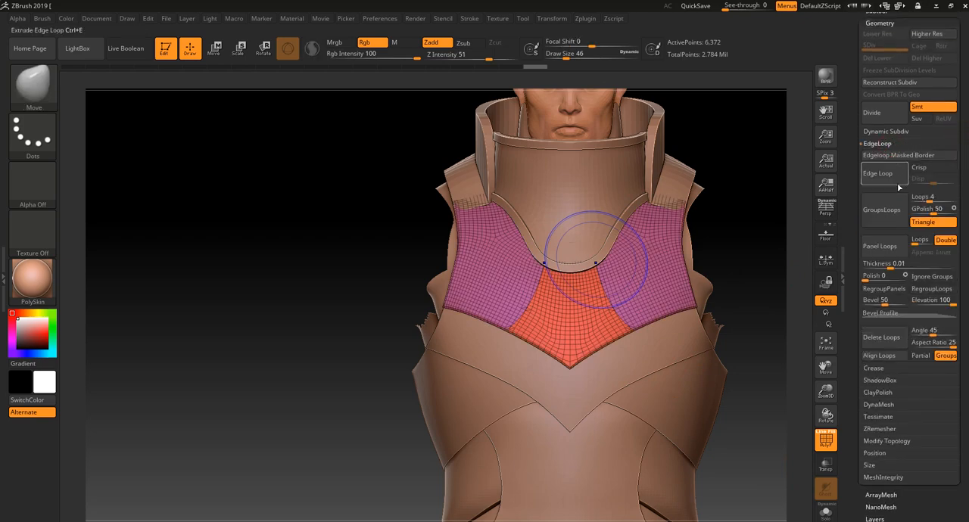
pyautogui.click(879, 255)
pyautogui.moveTo(774, 273); pyautogui.dragTo(398, 392)
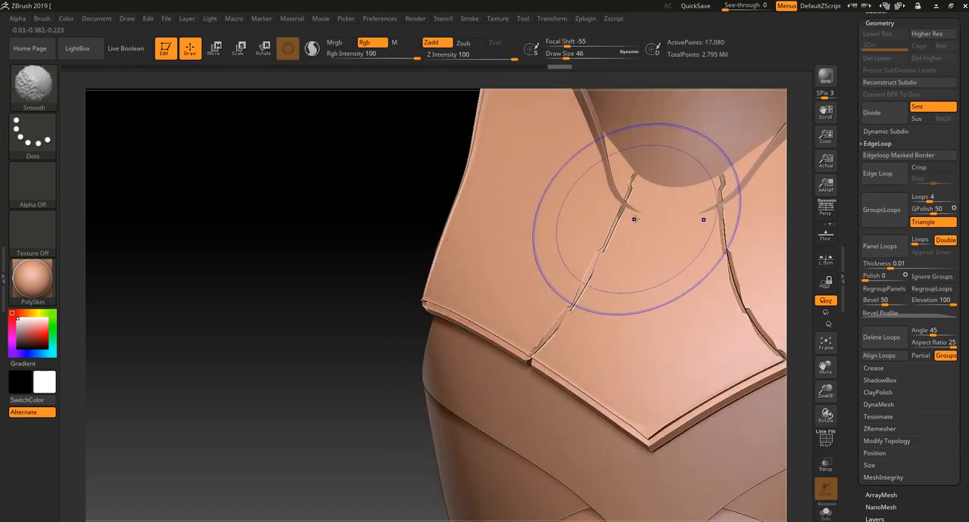
pyautogui.keyDown('shift'); pyautogui.moveTo(649, 212); pyautogui.dragTo(631, 223); pyautogui.keyUp('shift')
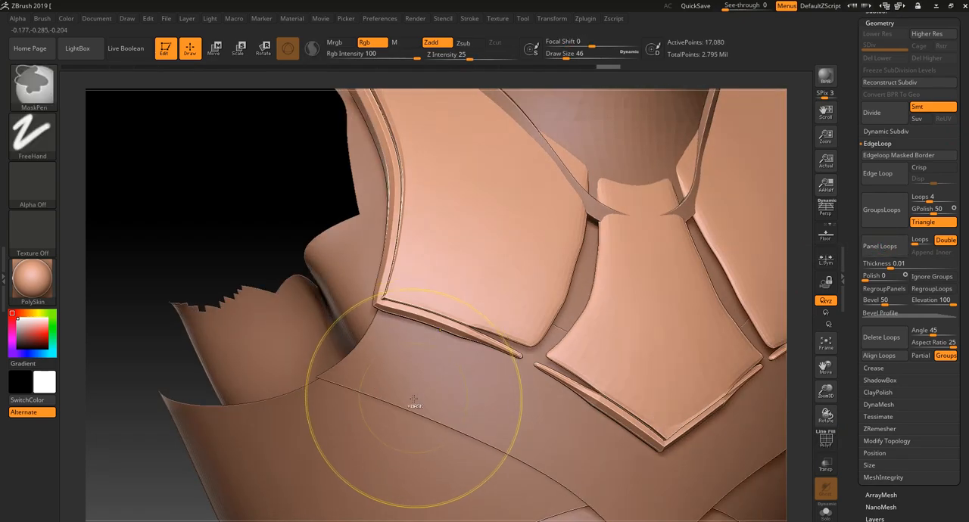
# Undo the chest plate's panel loops, mirroring and polygroup slices, and hide the polyframe
pyautogui.hotkey('ctrl', 'z')
pyautogui.hotkey('ctrl', 'z')
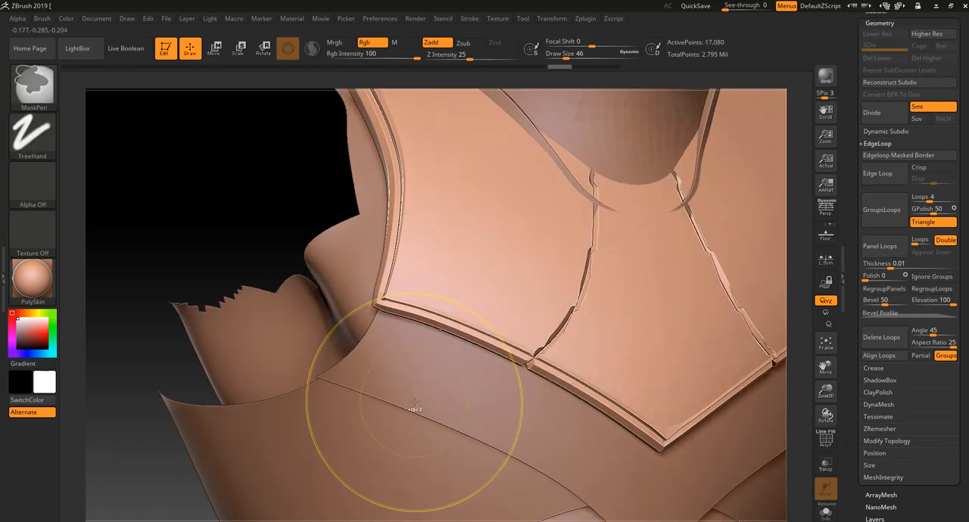
pyautogui.moveTo(278, 216)
pyautogui.mouseDown()
pyautogui.moveTo(273, 164)
pyautogui.moveTo(277, 236)
pyautogui.moveTo(268, 187)
pyautogui.mouseUp()
pyautogui.hotkey('shift', 'f')
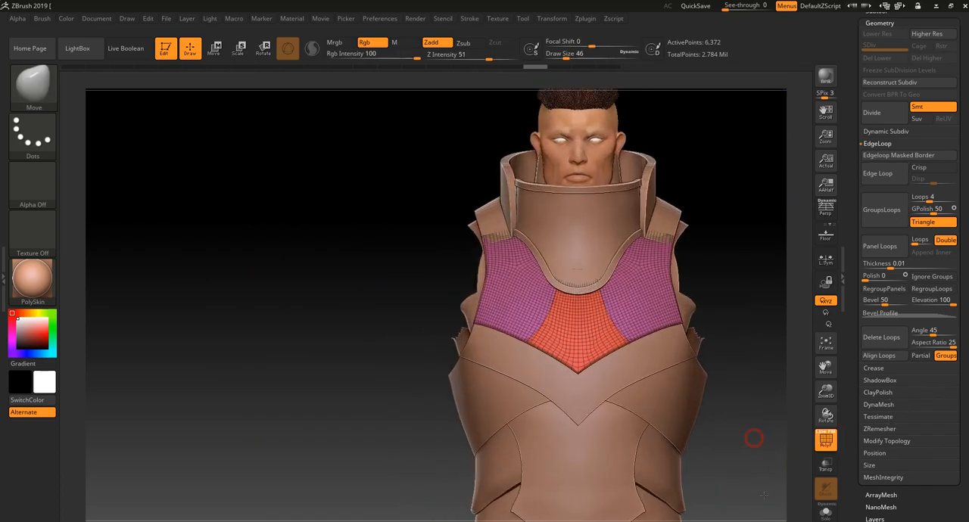
pyautogui.hotkey('shift', 'f')
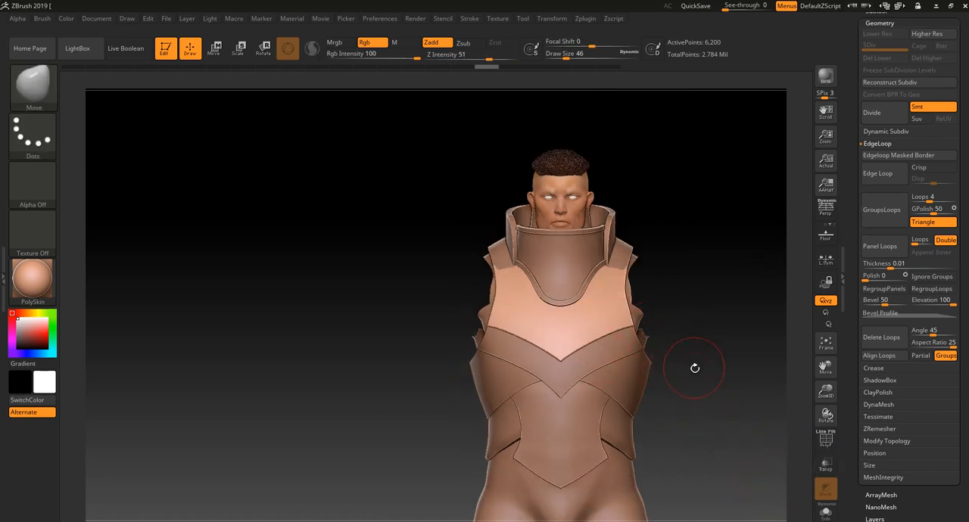
# Select the front abdomen plate Extract7 and examine its fit against the waist and chest armor from the front and side
pyautogui.moveTo(695, 368); pyautogui.dragTo(632, 365)
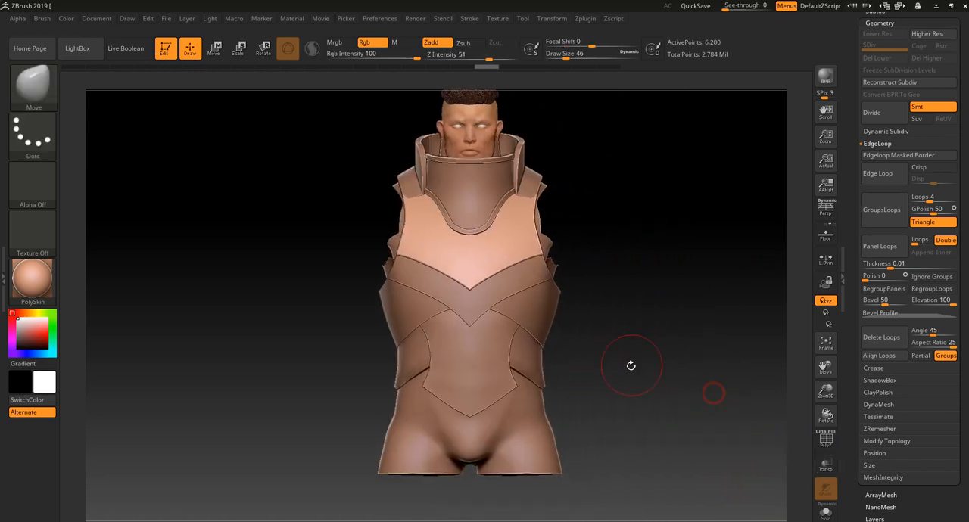
pyautogui.keyDown('alt'); pyautogui.click(457, 369); pyautogui.keyUp('alt')
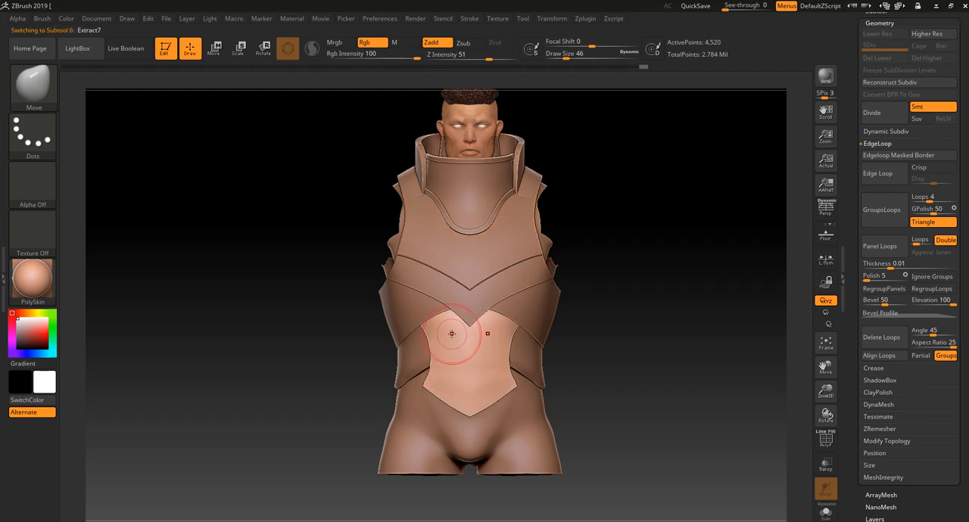
pyautogui.moveTo(359, 450); pyautogui.dragTo(423, 448)
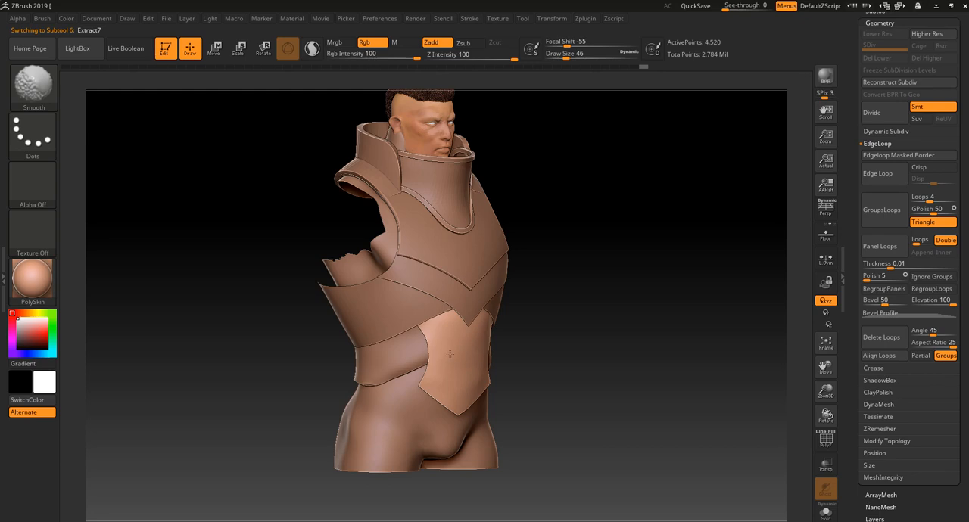
pyautogui.moveTo(629, 372); pyautogui.dragTo(552, 370)
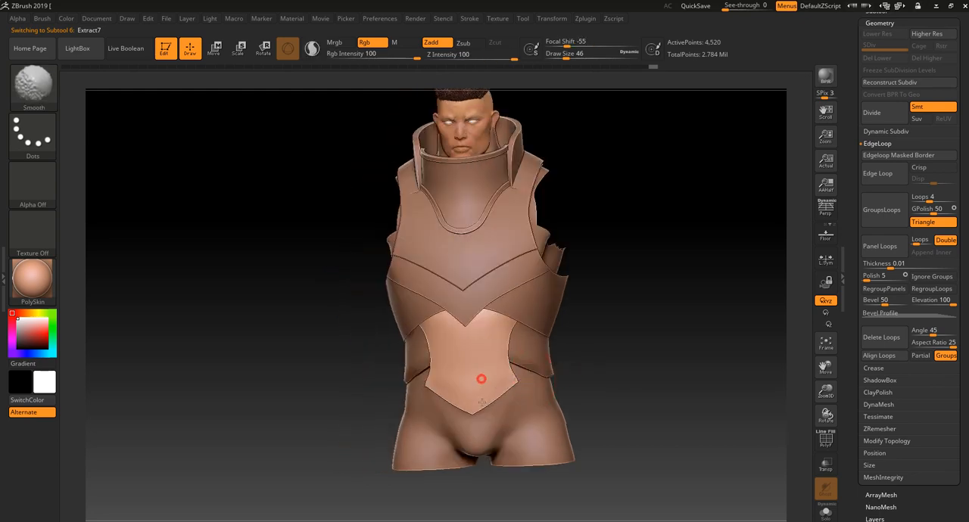
pyautogui.moveTo(386, 471)
pyautogui.keyDown('alt'); pyautogui.mouseDown()
pyautogui.moveTo(372, 424)
pyautogui.moveTo(391, 479)
pyautogui.mouseUp(); pyautogui.keyUp('alt')
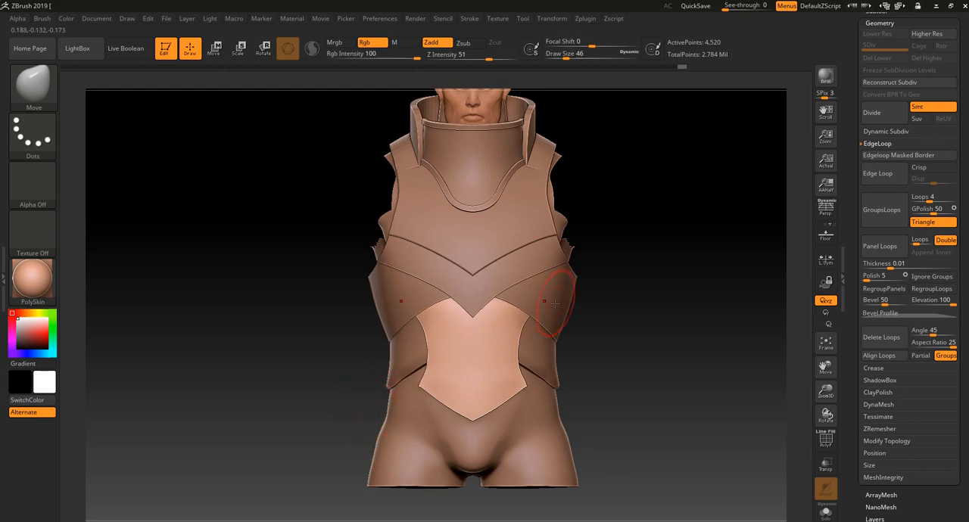
pyautogui.moveTo(587, 313)
pyautogui.mouseDown()
pyautogui.moveTo(595, 324)
pyautogui.moveTo(634, 325)
pyautogui.moveTo(616, 325)
pyautogui.moveTo(597, 351)
pyautogui.moveTo(579, 316)
pyautogui.mouseUp()
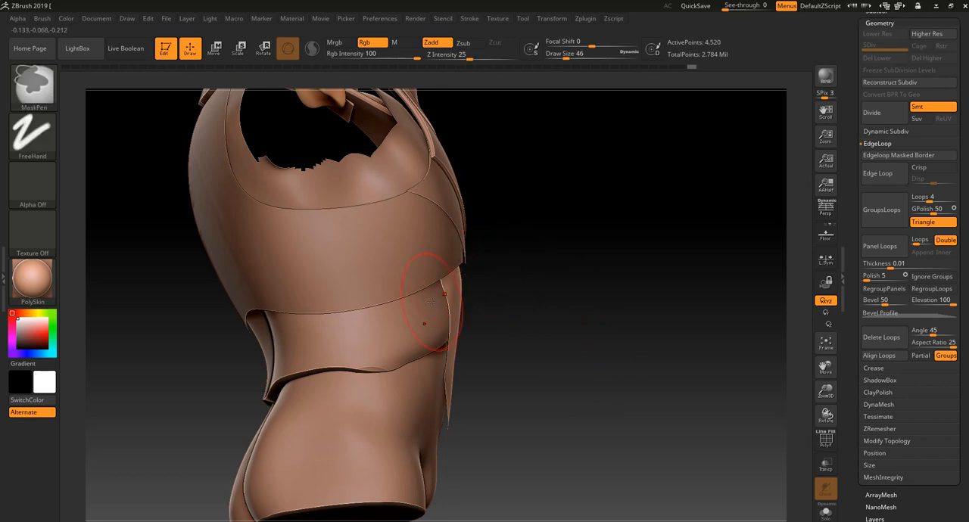
pyautogui.moveTo(489, 254); pyautogui.dragTo(502, 282)
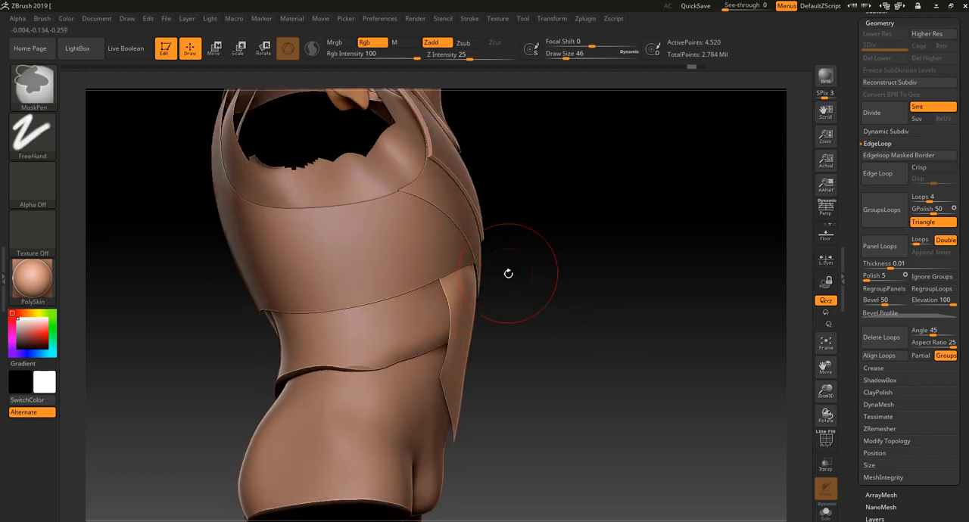